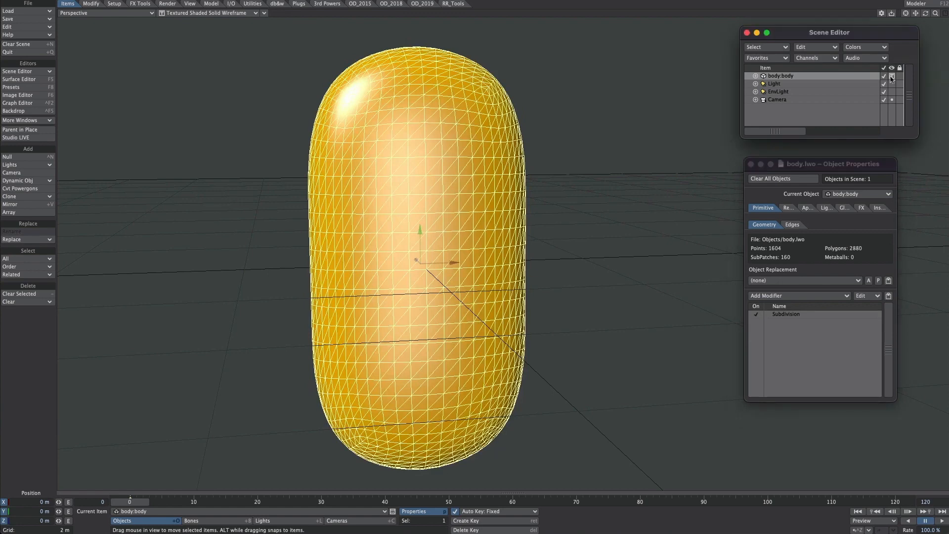
Step: Set the body object's viewport display to wireframe
click(892, 76)
click(889, 53)
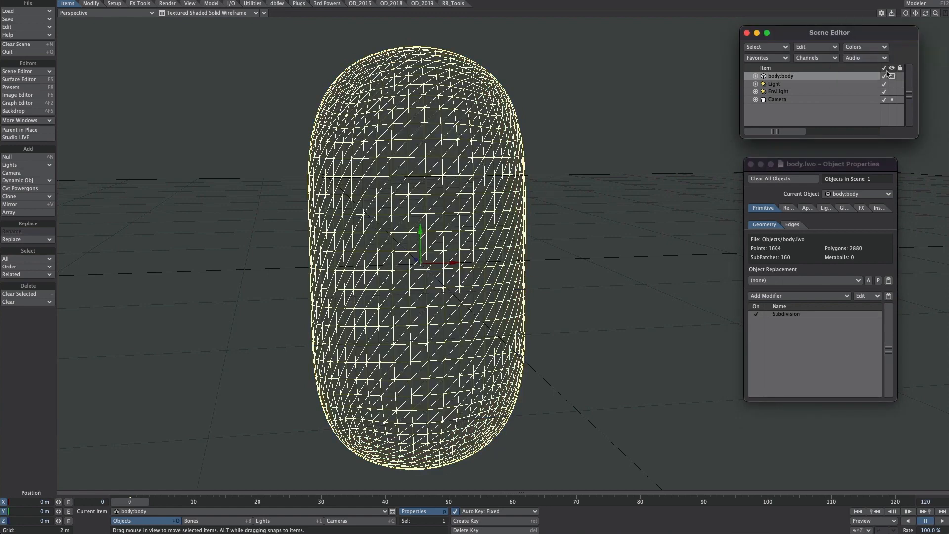
Step: Switch to Modeler and examine the eyeball object's eye, hilight and eyelid layers one by one from several angles
key(F12)
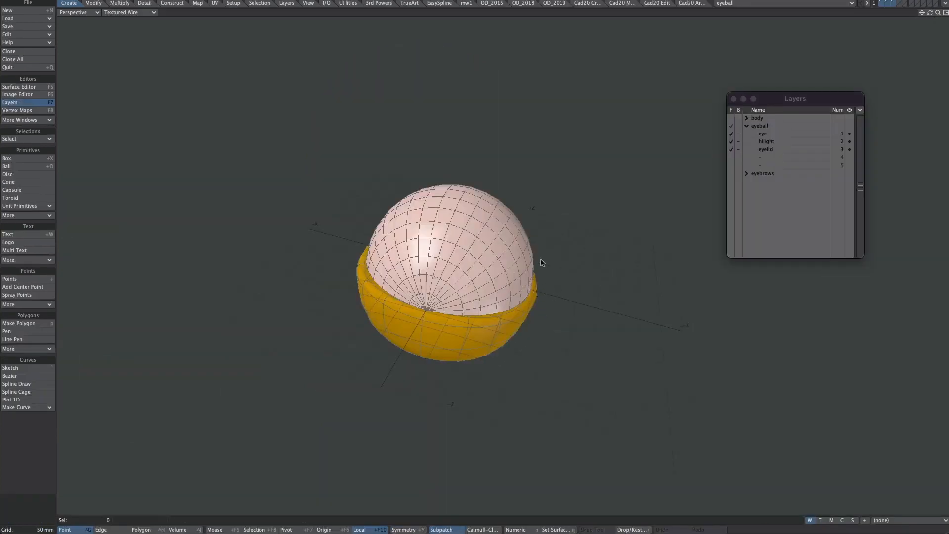
ctrl+alt+drag(543, 259, 469, 356)
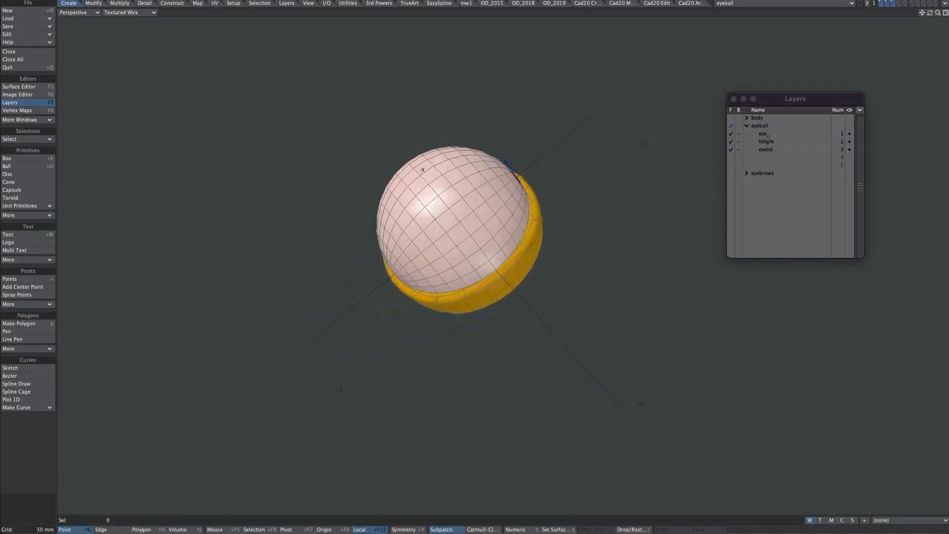
click(766, 134)
alt+drag(565, 228, 518, 216)
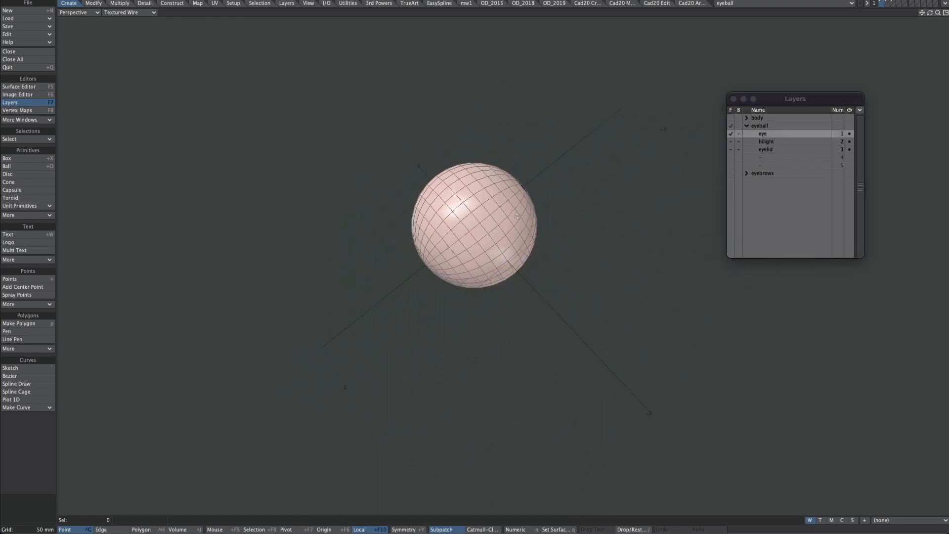
alt+drag(598, 239, 702, 160)
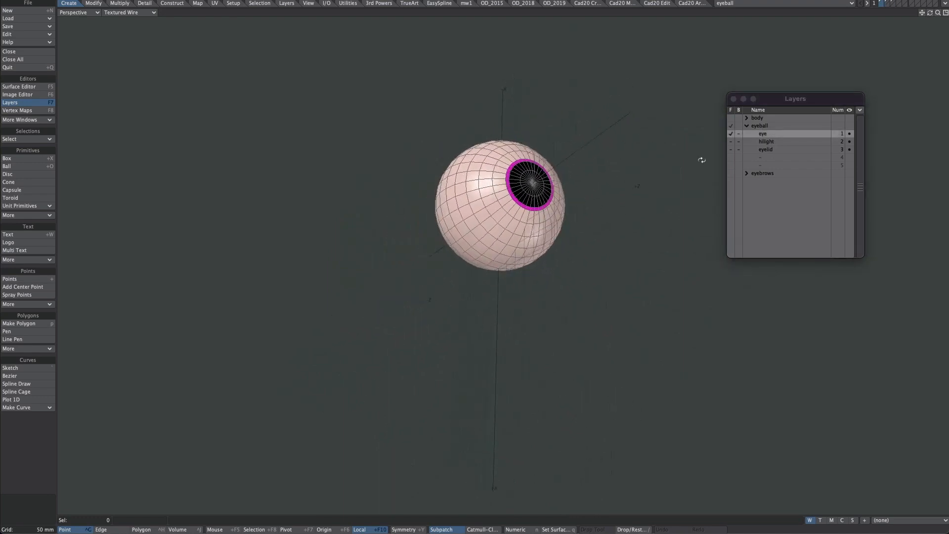
click(766, 142)
alt+drag(541, 227, 607, 194)
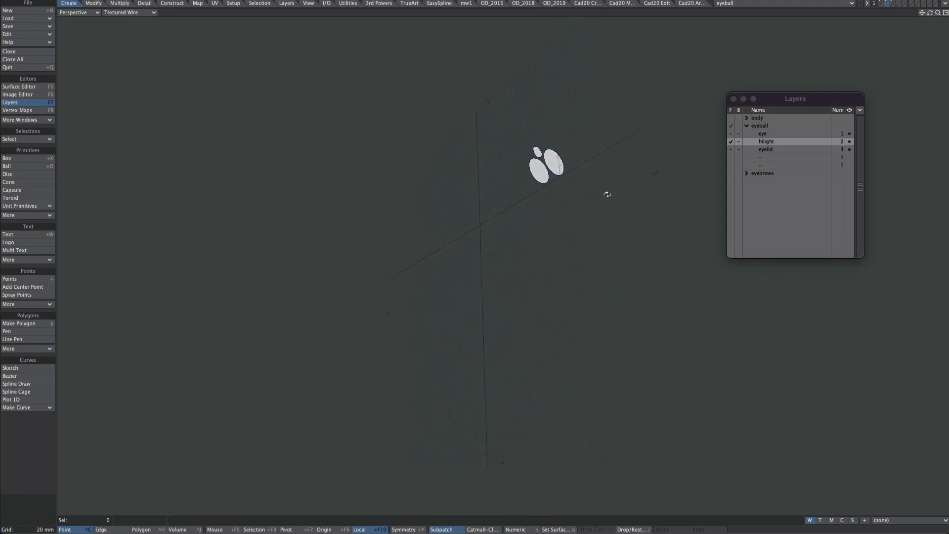
click(765, 150)
alt+drag(596, 249, 743, 75)
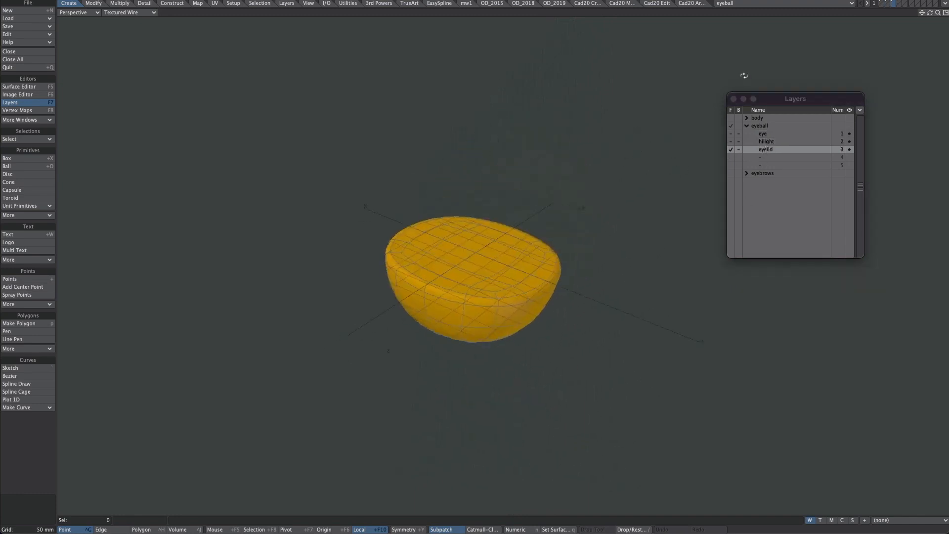
ctrl+alt+drag(500, 297, 556, 168)
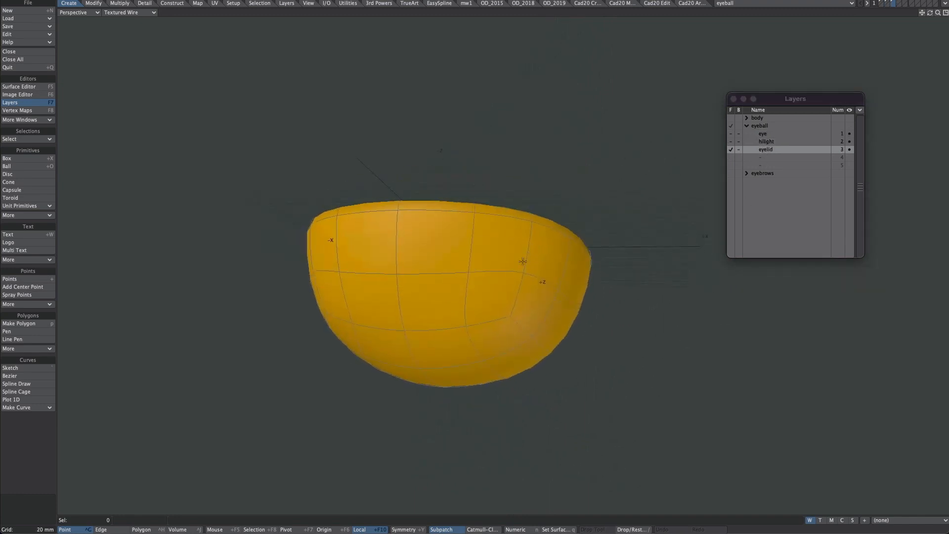
drag(513, 275, 519, 279)
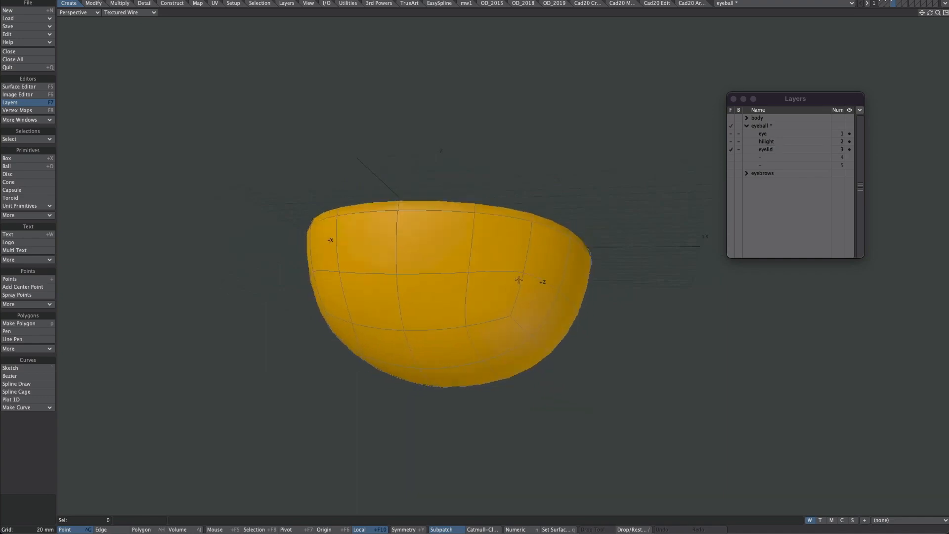
alt+drag(562, 237, 560, 211)
alt+drag(559, 170, 652, 253)
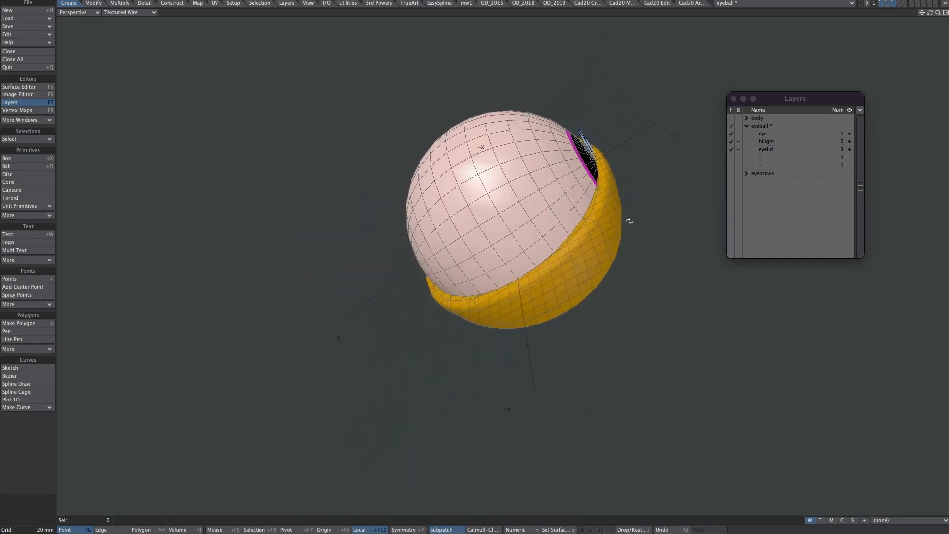
Step: Switch to Layout and colour the selected eyeball eye, hilight and eyelid items Blue in the scene
key(F12)
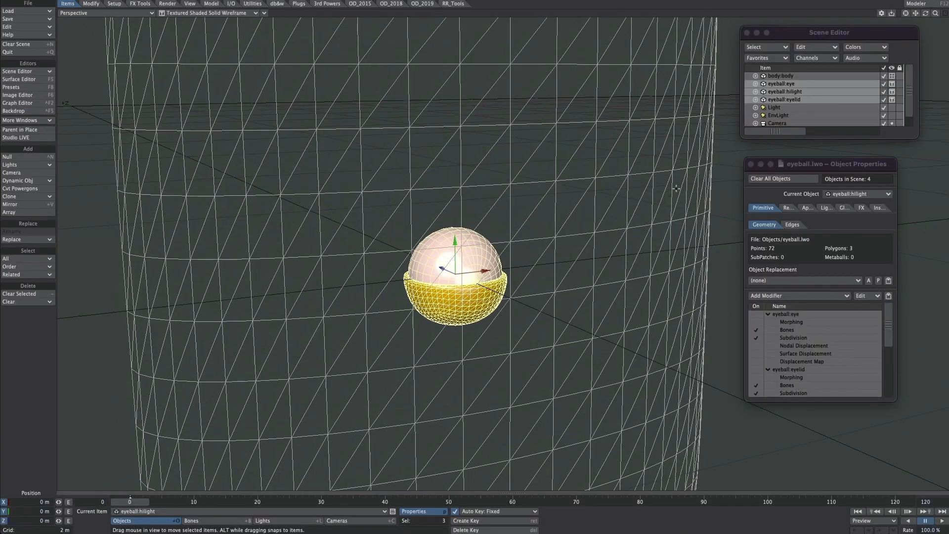
click(872, 48)
mouse_move(889, 46)
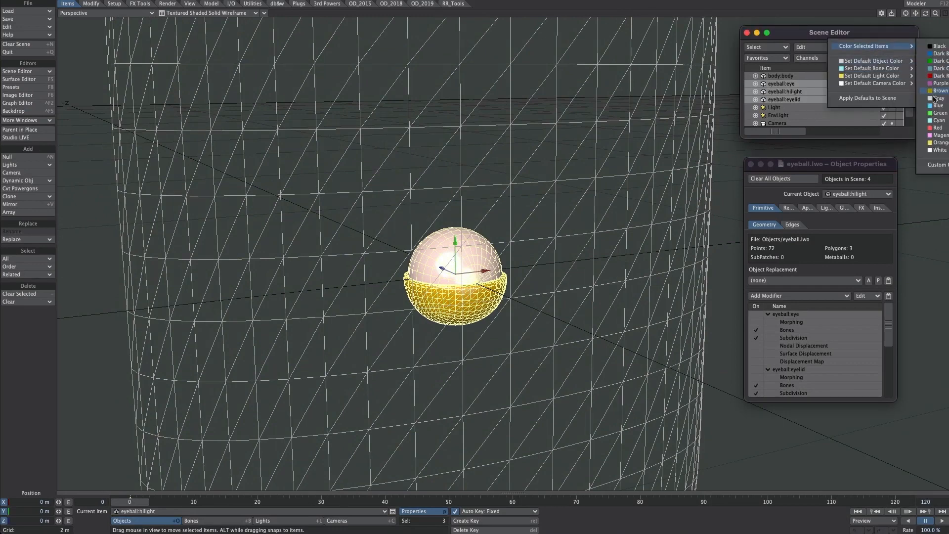
click(934, 107)
Step: Add a null named EyeL and parent the eyeball's eye, hilight and eyelid items to it
text(EyeL)
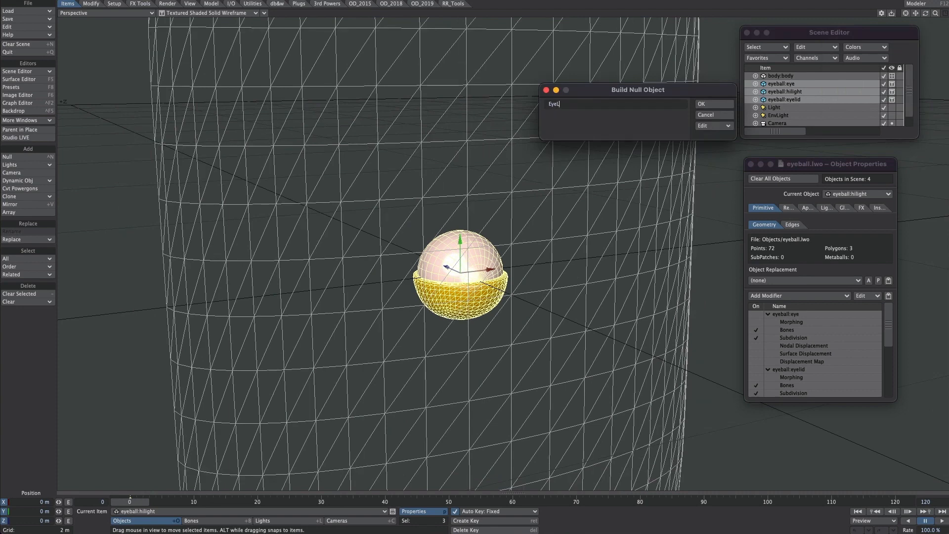
key(Return)
click(788, 84)
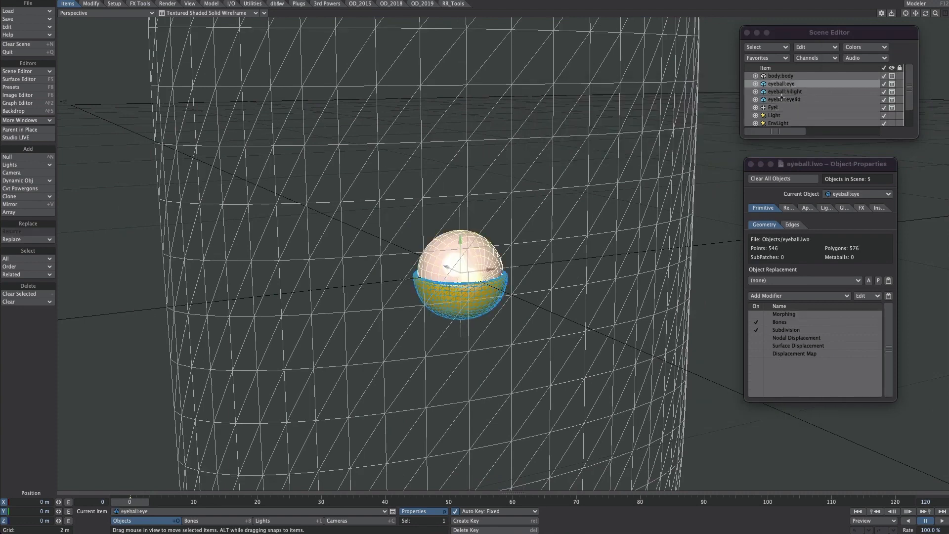
shift+click(782, 99)
drag(780, 101, 784, 109)
alt+drag(600, 212, 589, 223)
Step: Add a null named eyeTarget with a Ring shape, Z axis and a scale of .3
key(ctrl+n)
text(eyeTarget)
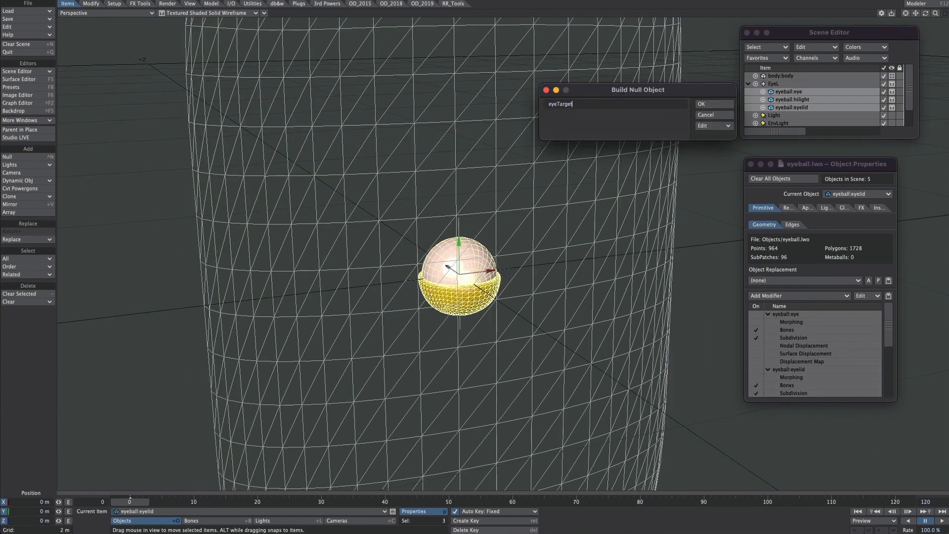
click(714, 126)
click(647, 142)
click(647, 166)
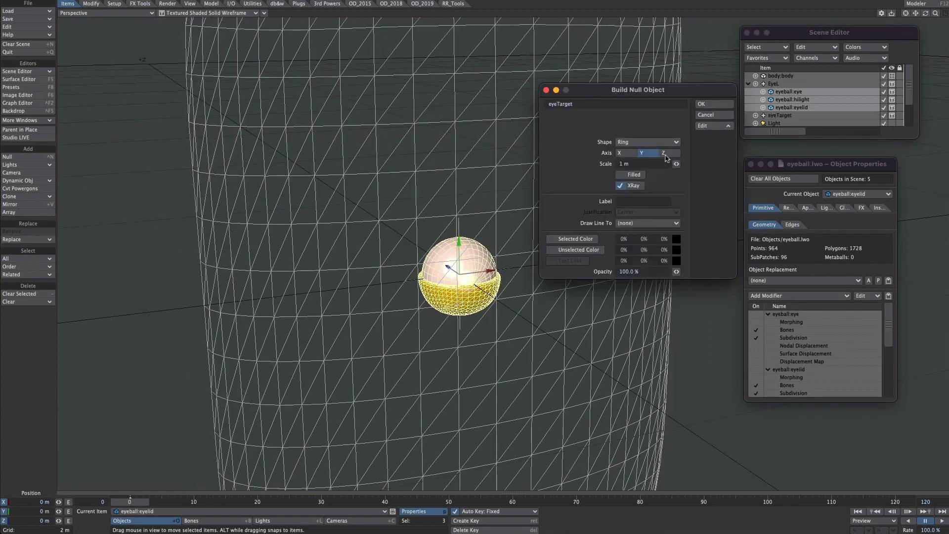
click(666, 154)
drag(635, 164, 609, 162)
text(.3)
click(711, 105)
Step: Move the eyeTarget null out in front of the body along the negative Z axis
scroll(710, 106, down, 5)
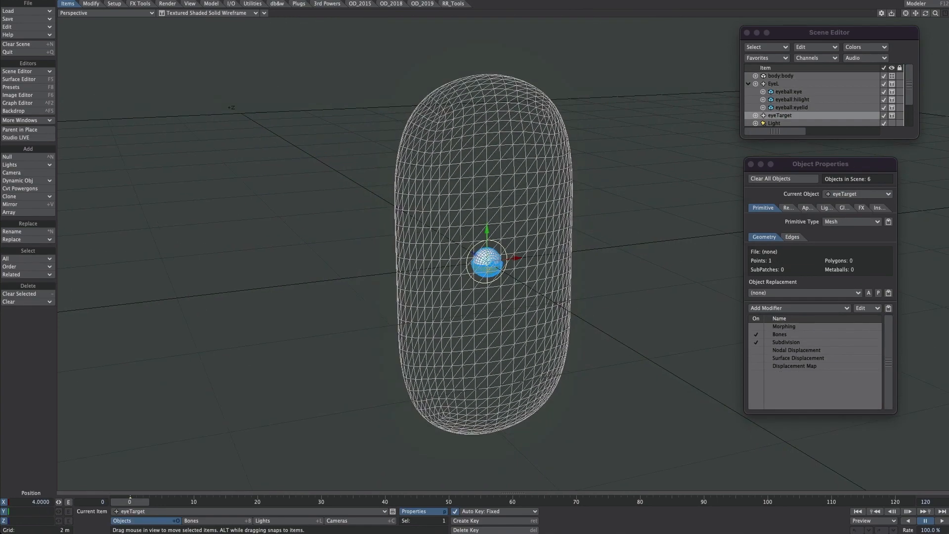
alt+drag(710, 106, 647, 103)
alt+drag(470, 186, 445, 199)
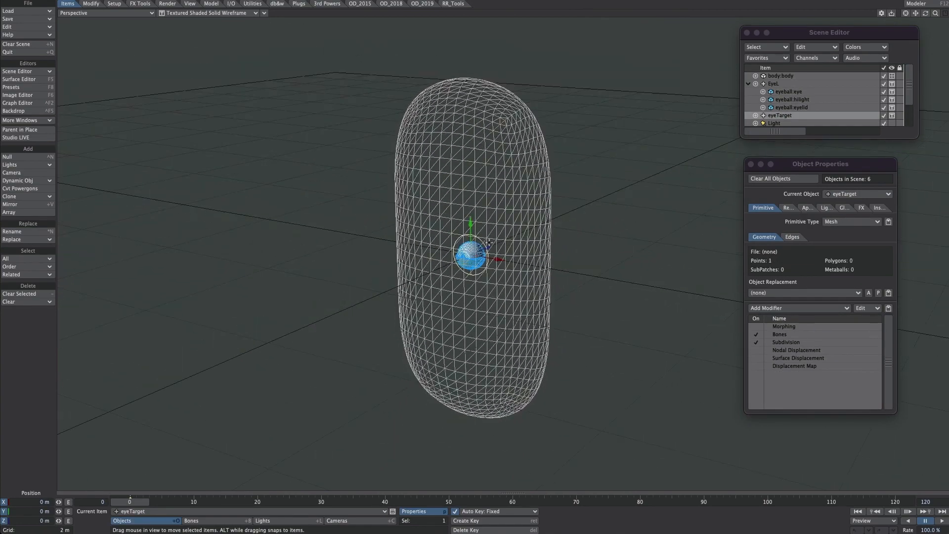
drag(489, 248, 327, 201)
scroll(371, 279, up, 3)
alt+drag(370, 280, 391, 277)
Step: Add an Item Shape custom object to the EyeL null, with a Box shape and a scale of 30 cm
click(775, 84)
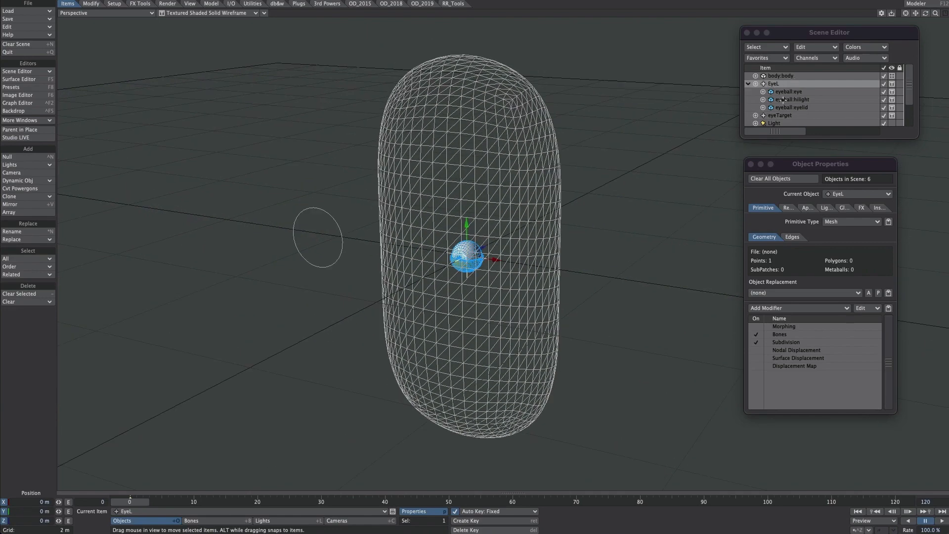
click(807, 207)
click(799, 218)
text(item)
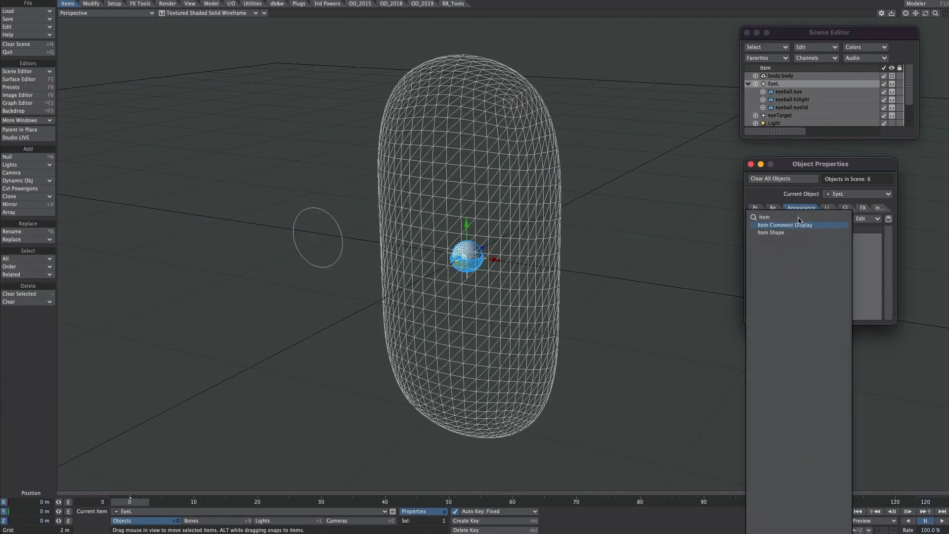
click(771, 232)
click(854, 338)
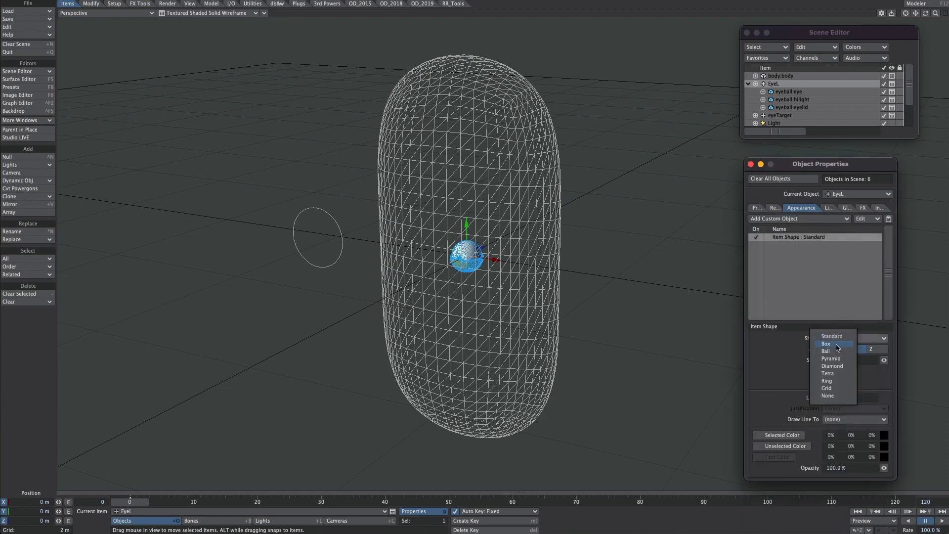
click(841, 352)
drag(844, 362, 798, 358)
text(30cm)
key(Return)
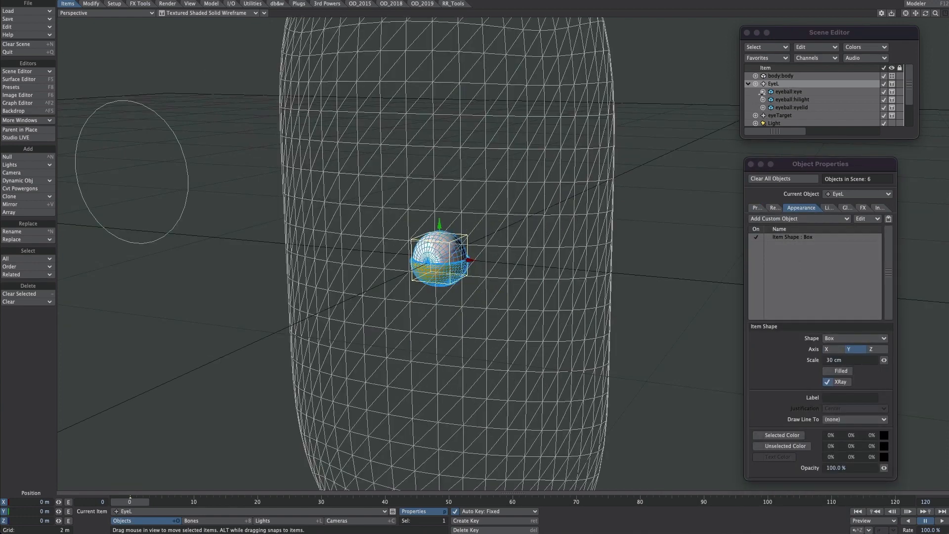
Step: Lock the eyeball's eye, hilight and eyelid items in the scene
click(793, 92)
shift+click(798, 107)
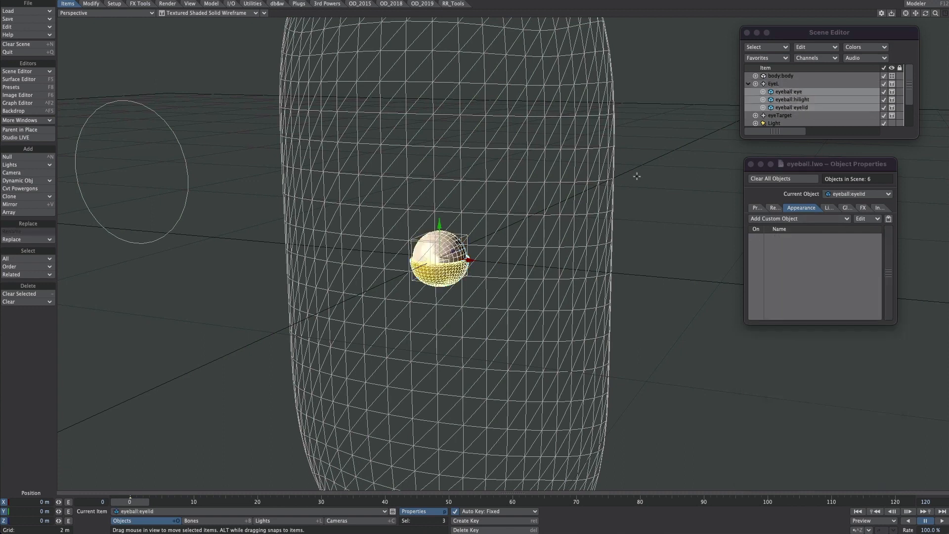
click(899, 96)
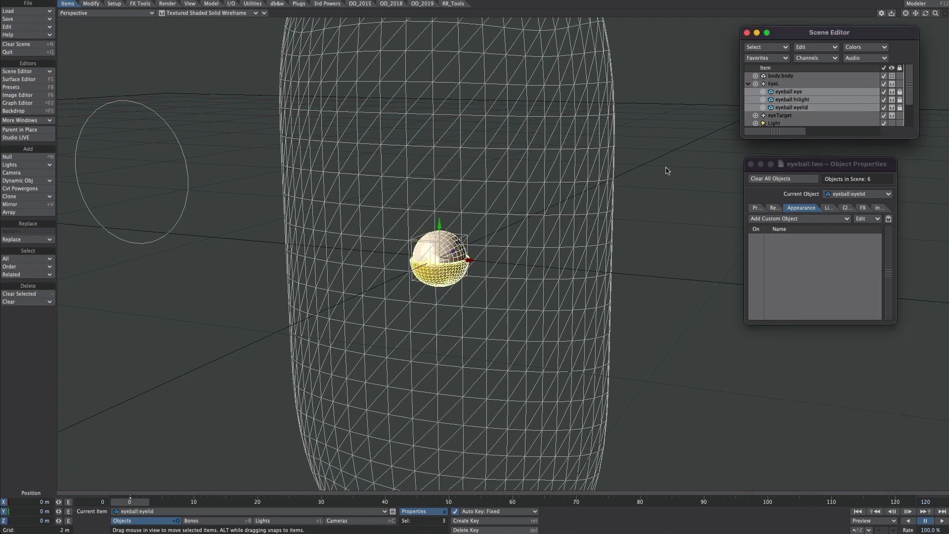
Step: Try moving the EyeL null up about 51 cm, and undo the move
click(785, 86)
drag(451, 226, 440, 154)
key(ctrl+z)
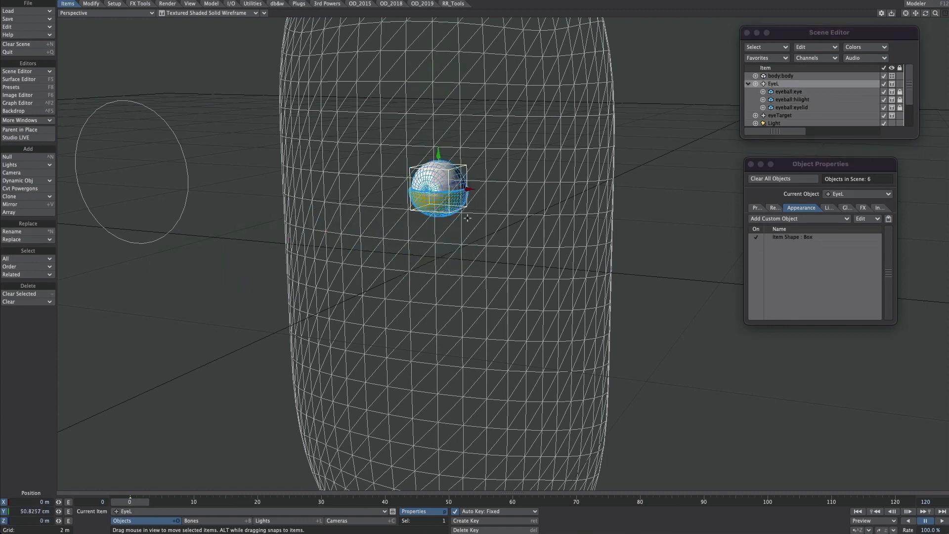
key(ctrl+z)
Step: Set eyeTarget as the target item in EyeL's motion options
key(m)
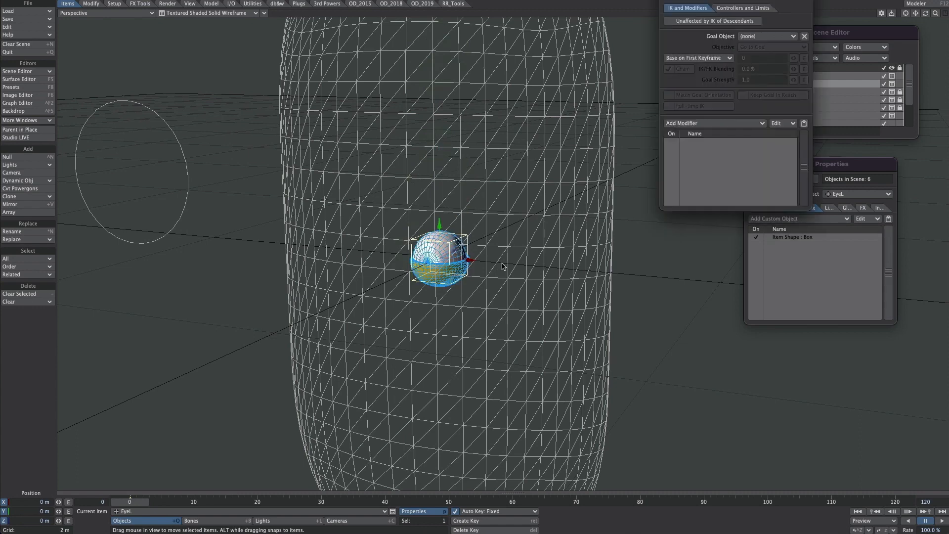
click(681, 125)
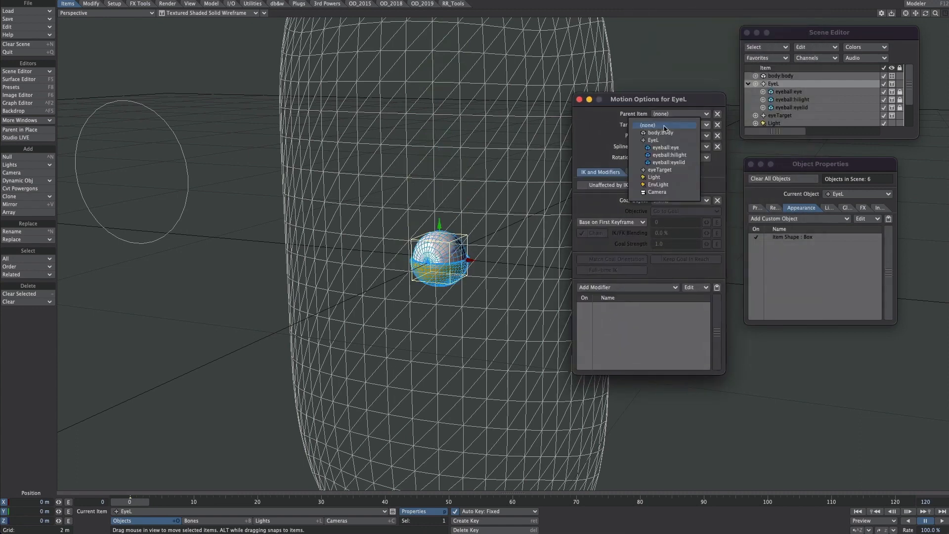
click(665, 170)
click(579, 100)
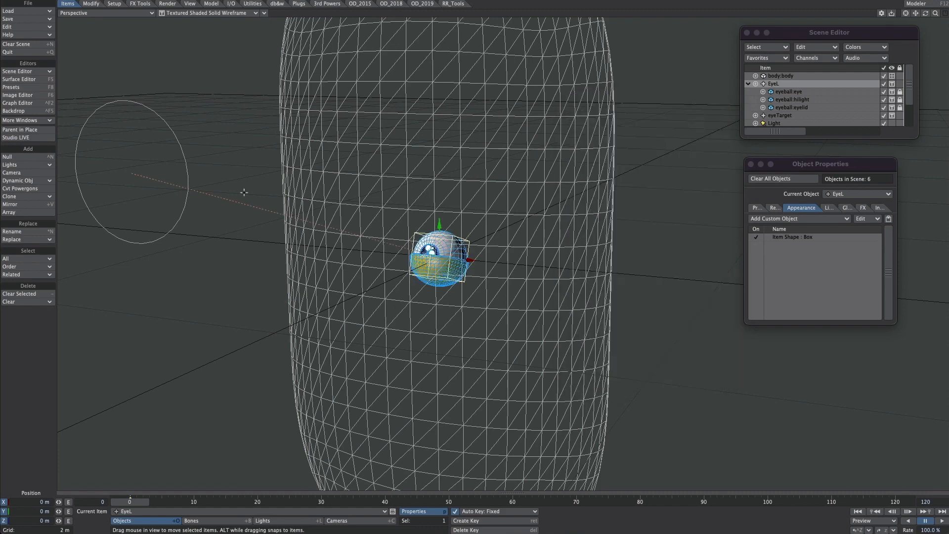
Step: Move the eyeTarget null to about 96 cm on Y and -2.93 m on Z
click(231, 201)
drag(161, 172, 25, 167)
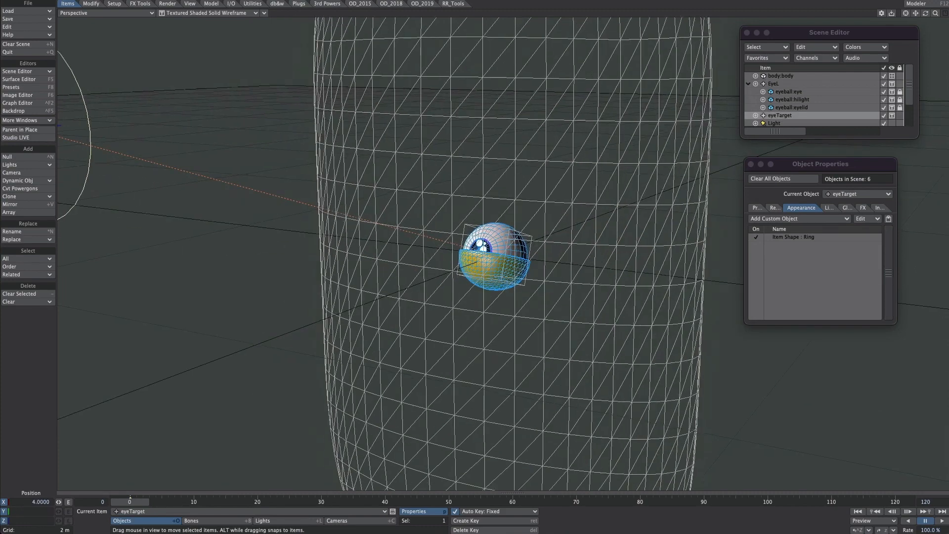
scroll(494, 256, up, 8)
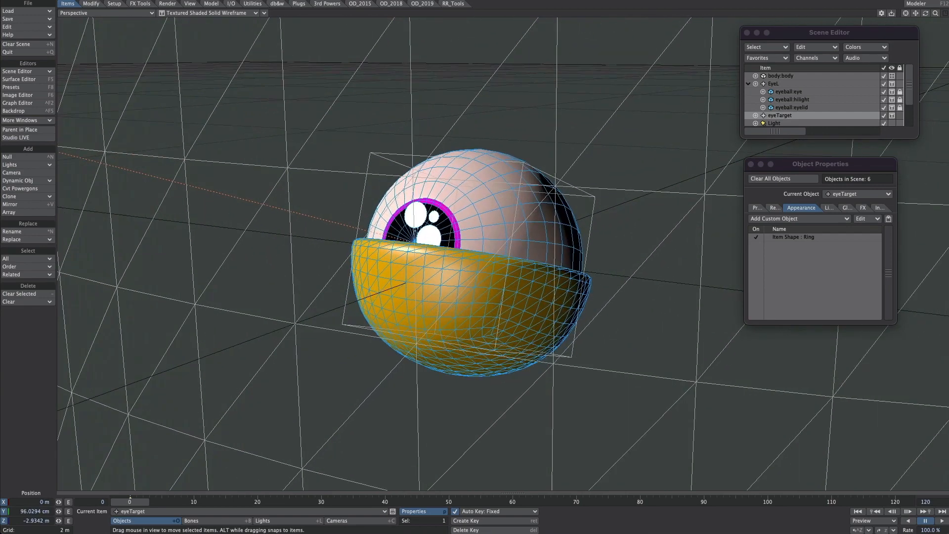
Step: Disable self shadow, cast shadow and receive shadow for the eyeball's hilight item
click(788, 99)
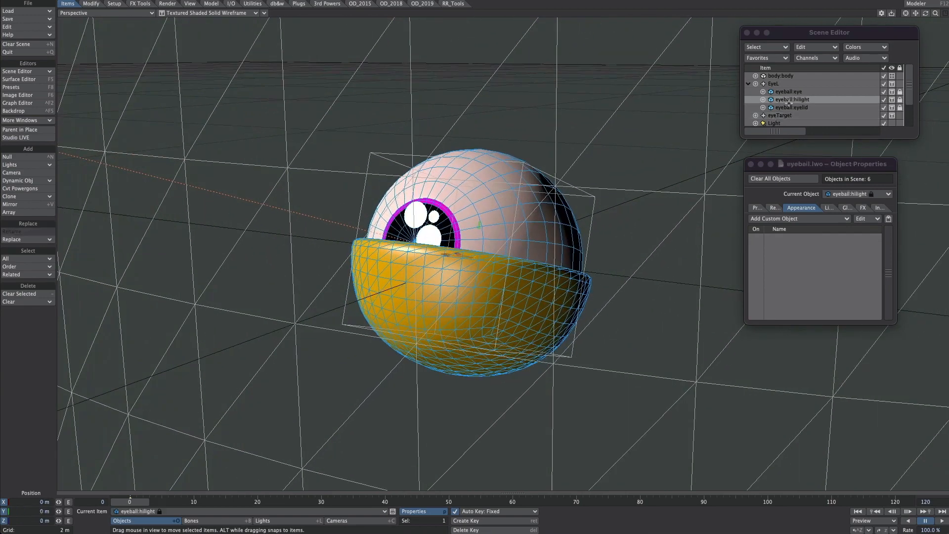
click(773, 208)
click(763, 346)
click(844, 345)
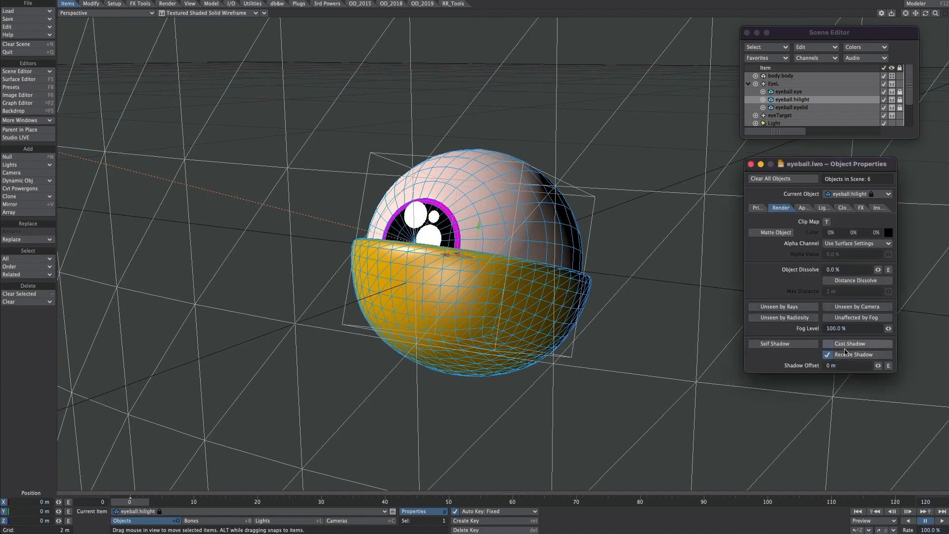
click(844, 355)
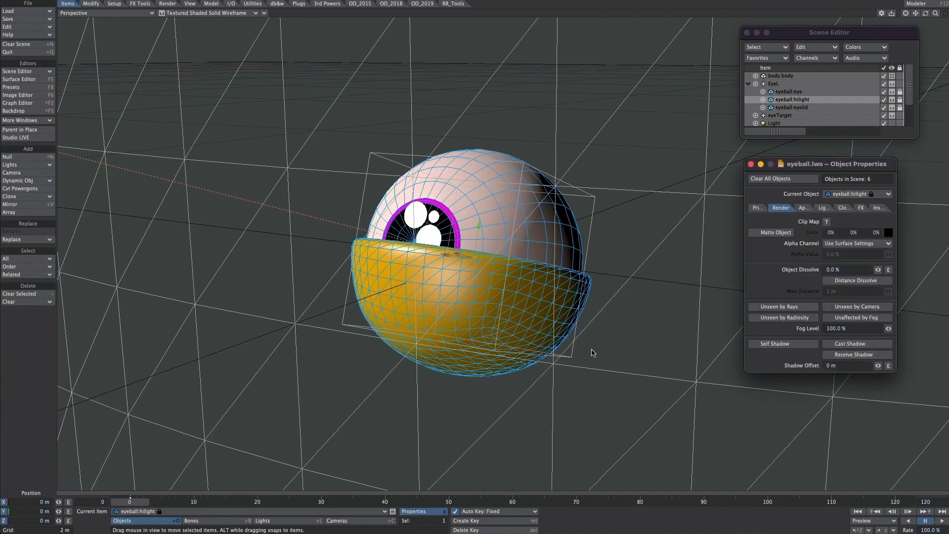
Step: Add a Nodal Motion modifier to the EyeL null's motion options
ctrl+alt+drag(576, 261, 551, 287)
click(780, 84)
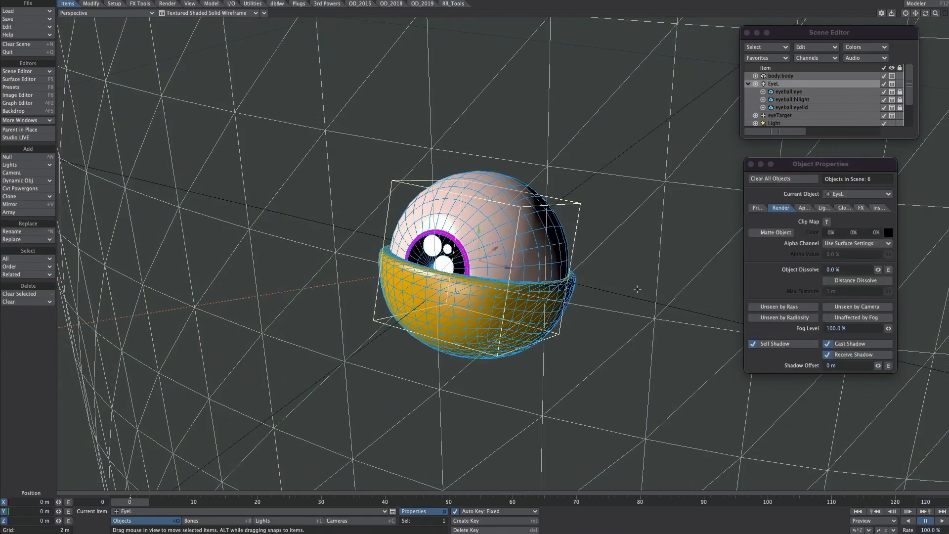
mouse_move(652, 271)
ctrl+alt+mouse_down()
mouse_move(583, 271)
mouse_move(618, 260)
mouse_move(677, 267)
mouse_move(652, 270)
ctrl+alt+mouse_up()
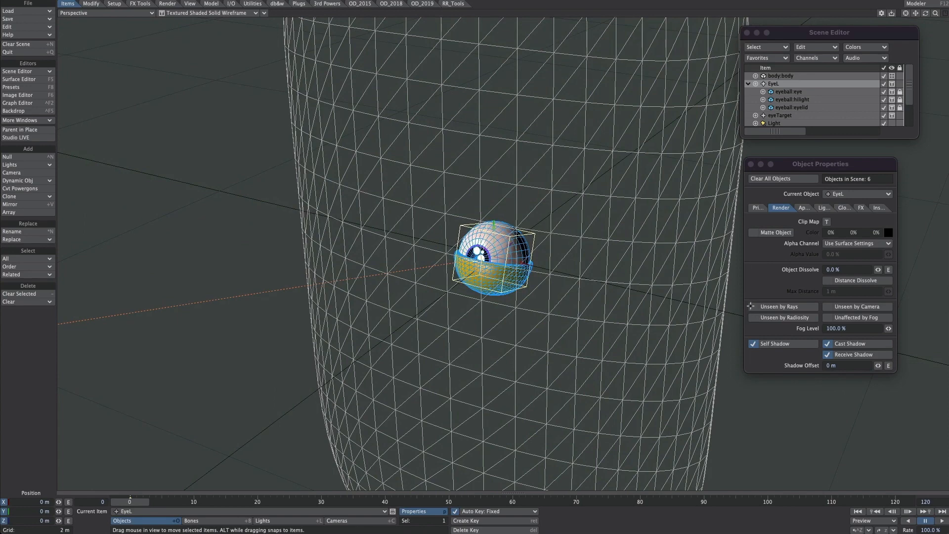
click(751, 163)
alt+drag(717, 218, 627, 217)
key(m)
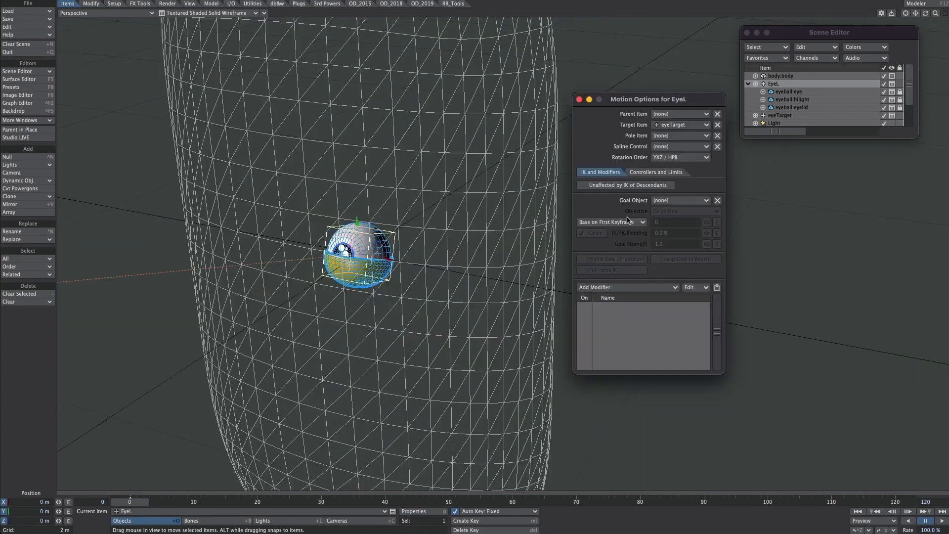
click(615, 287)
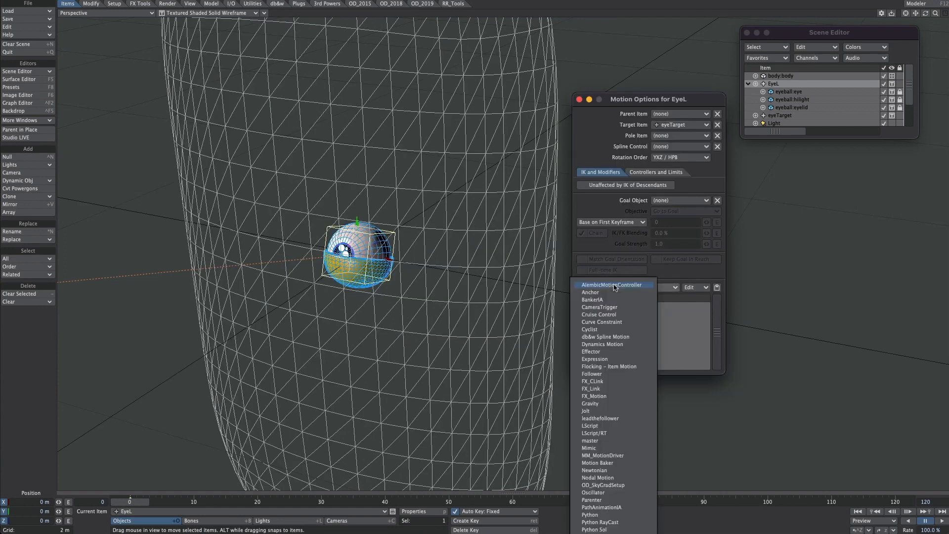
text(nod)
click(606, 292)
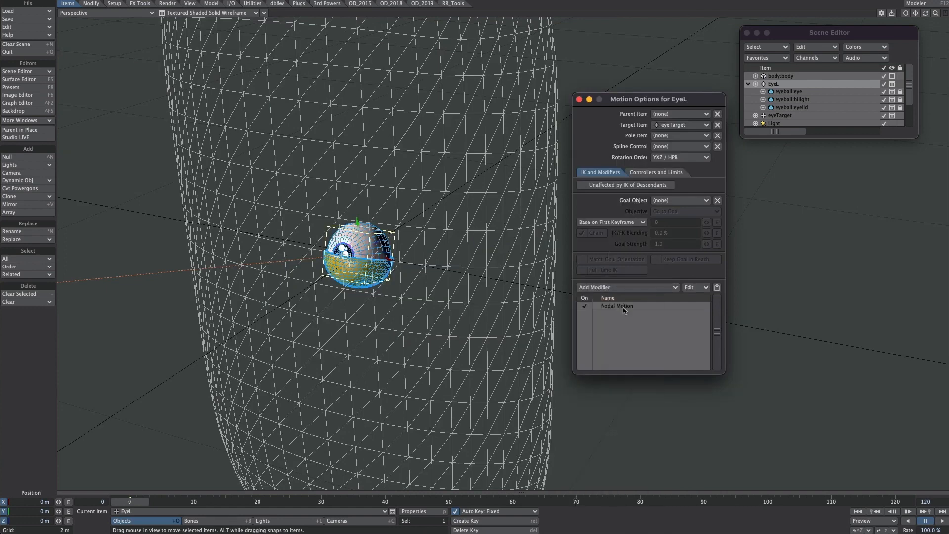
Step: Open the Nodal Motion modifier's node editor and add a Ray Cast Geometry node
double_click(618, 306)
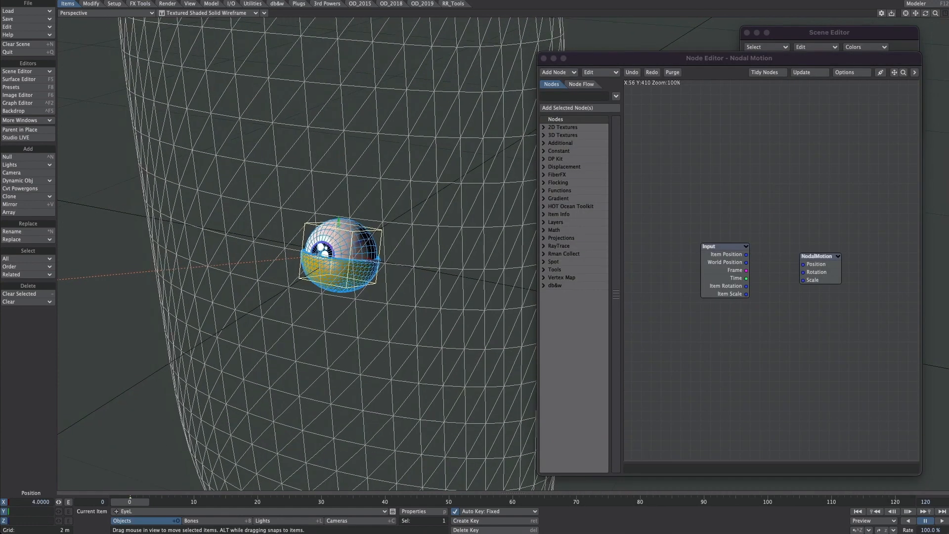
click(557, 96)
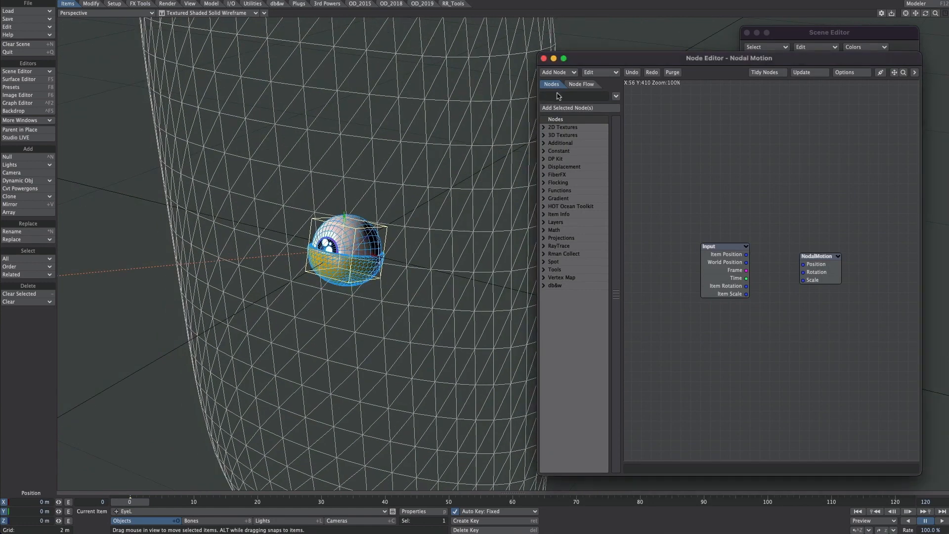
text(ray)
click(574, 135)
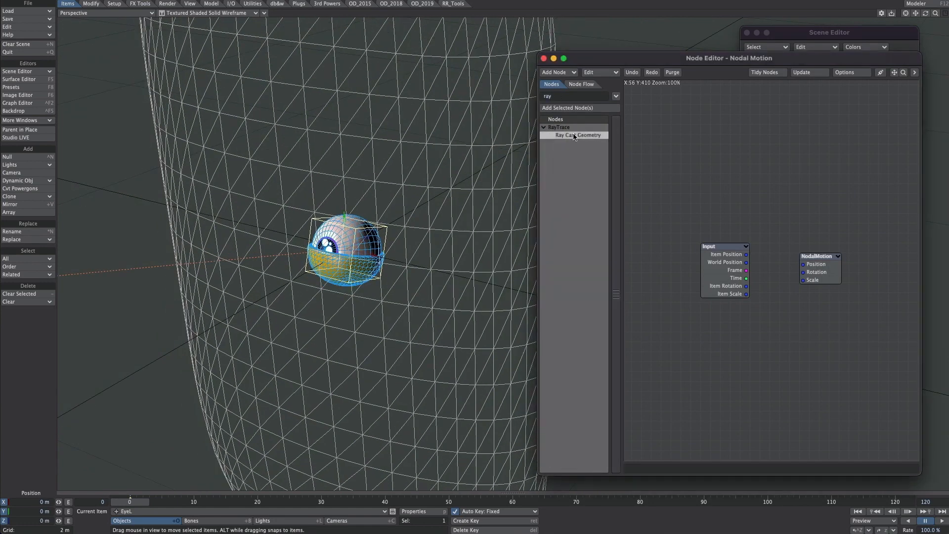
drag(575, 137, 730, 174)
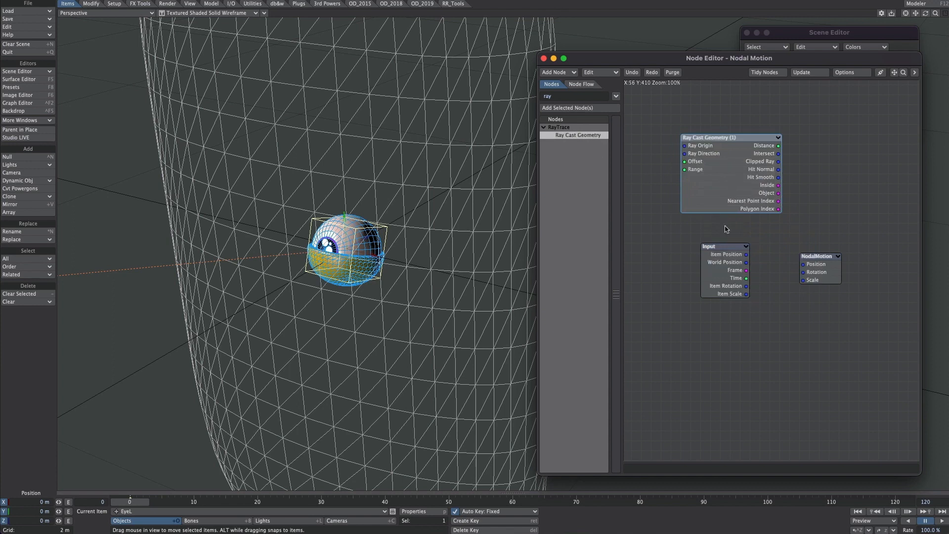
Step: Activate body:body as the Ray Cast Geometry node's object and set its ray direction Y to 0
double_click(727, 190)
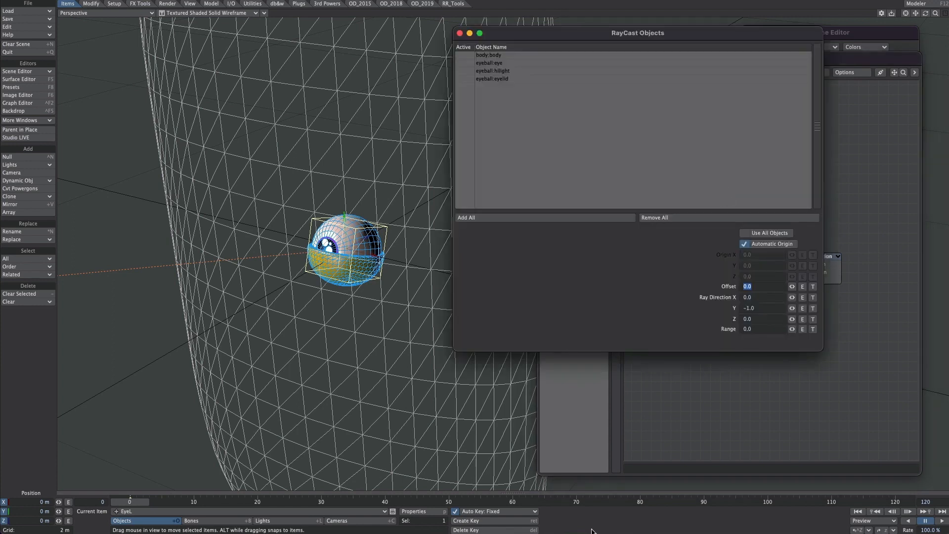
click(462, 56)
ctrl+alt+drag(321, 305, 167, 341)
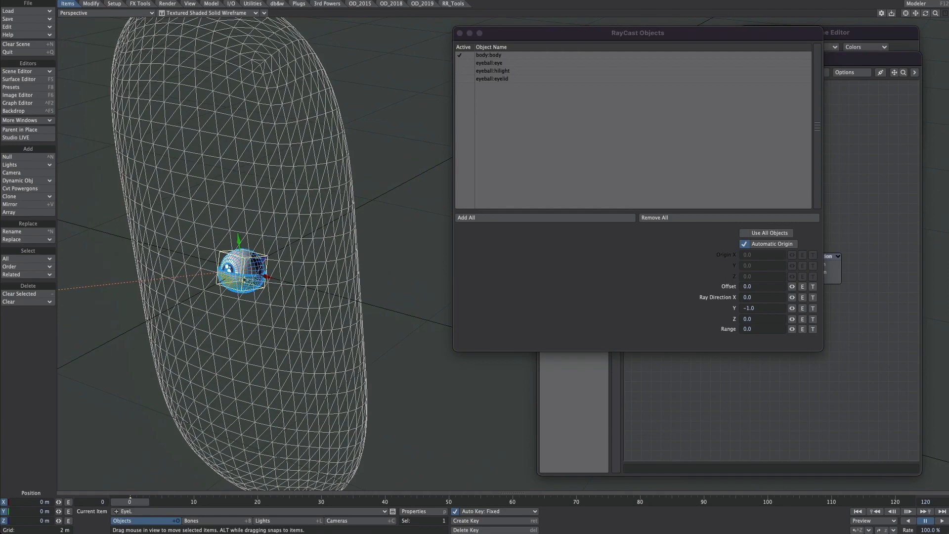
alt+drag(306, 265, 366, 269)
click(765, 309)
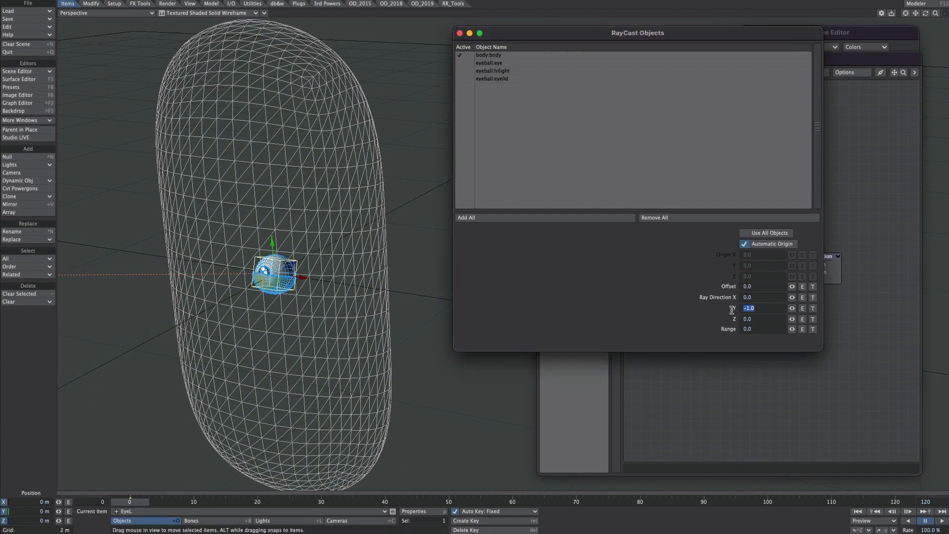
text(0)
key(Tab)
click(459, 33)
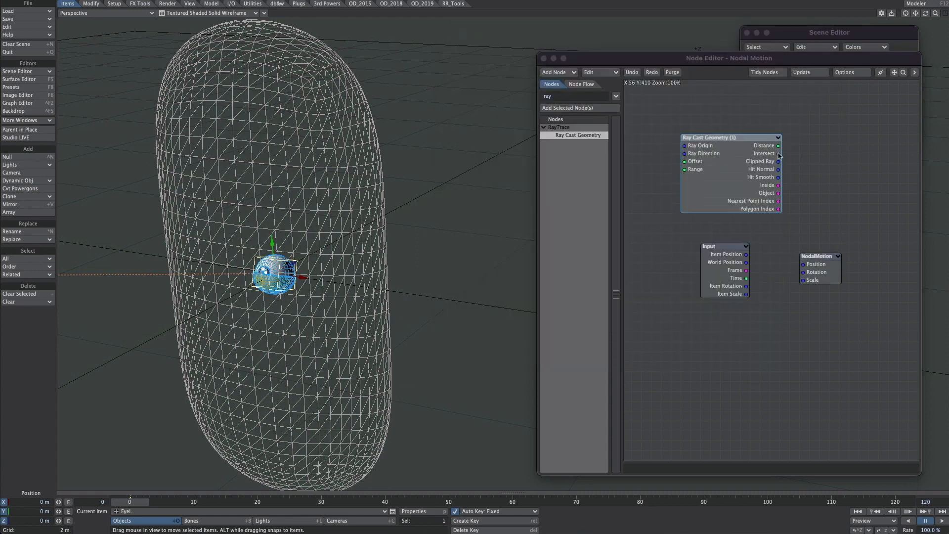
Step: Connect the ray cast's Intersect output to NodalMotion's Position input, and move EyeL to about 56 cm on X and 66 cm on Y
drag(779, 154, 804, 264)
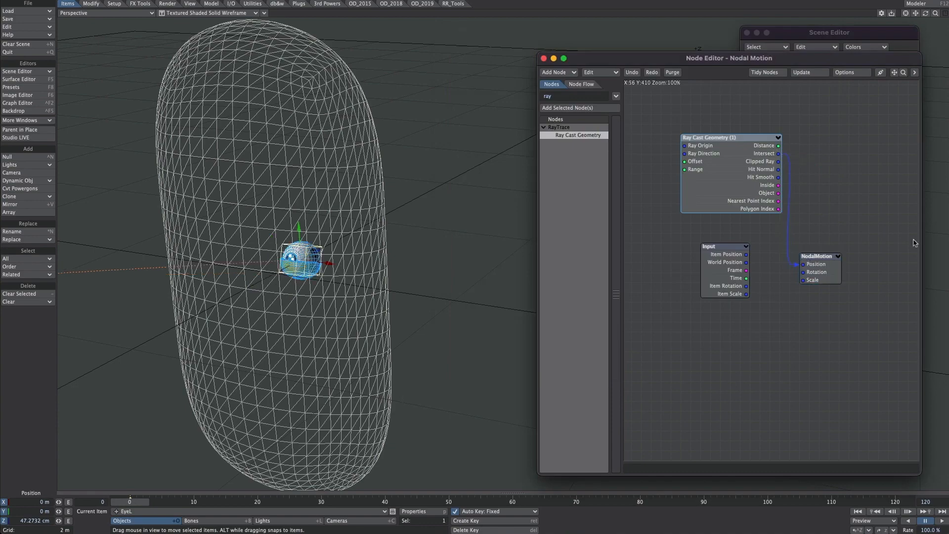
alt+drag(328, 236, 254, 227)
alt+drag(371, 230, 343, 231)
alt+drag(377, 269, 472, 275)
click(544, 58)
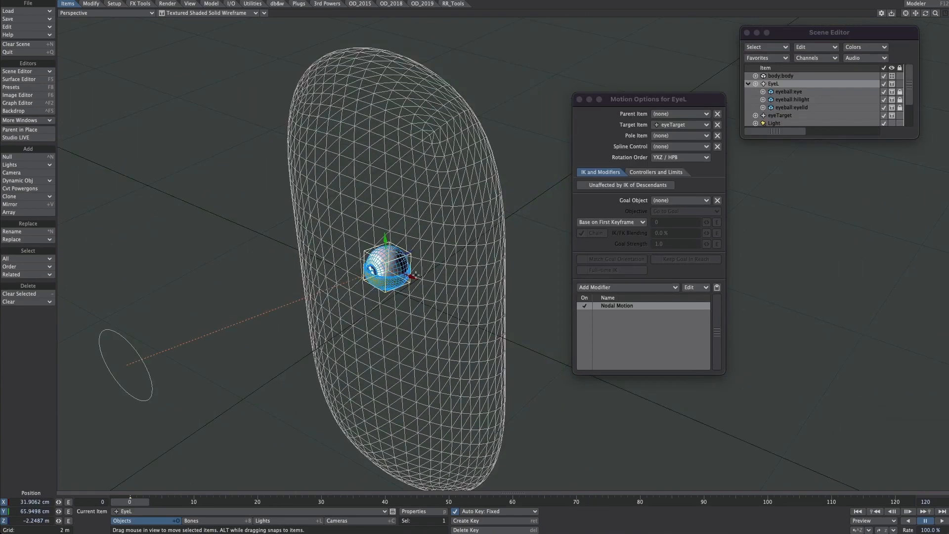
drag(414, 276, 413, 355)
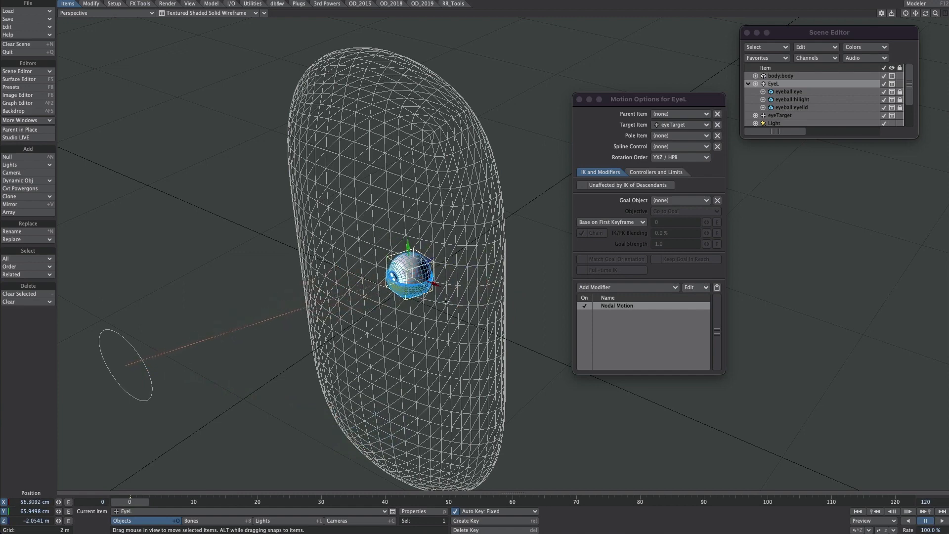
Step: Change the viewport layout to 2 Left, 1 Right and show the Back view below the perspective view
key(o)
click(467, 158)
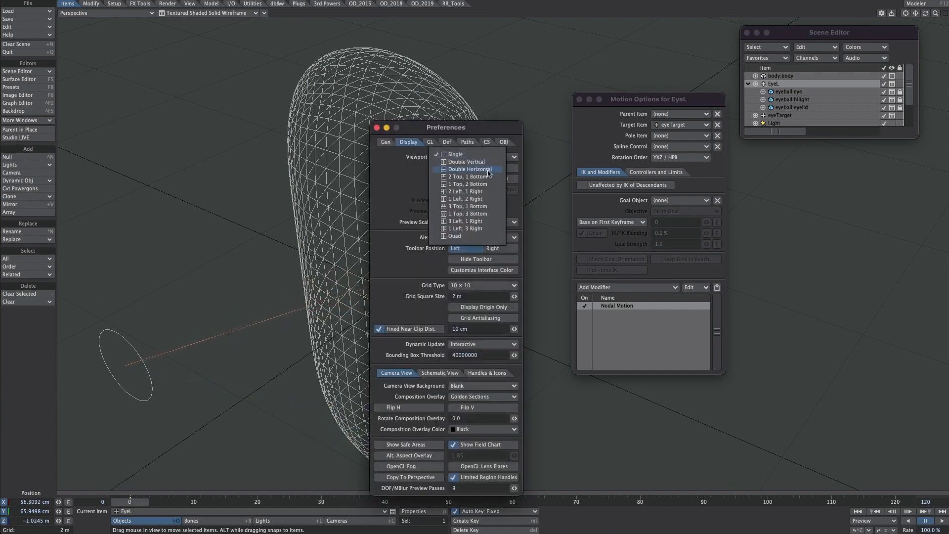
click(467, 192)
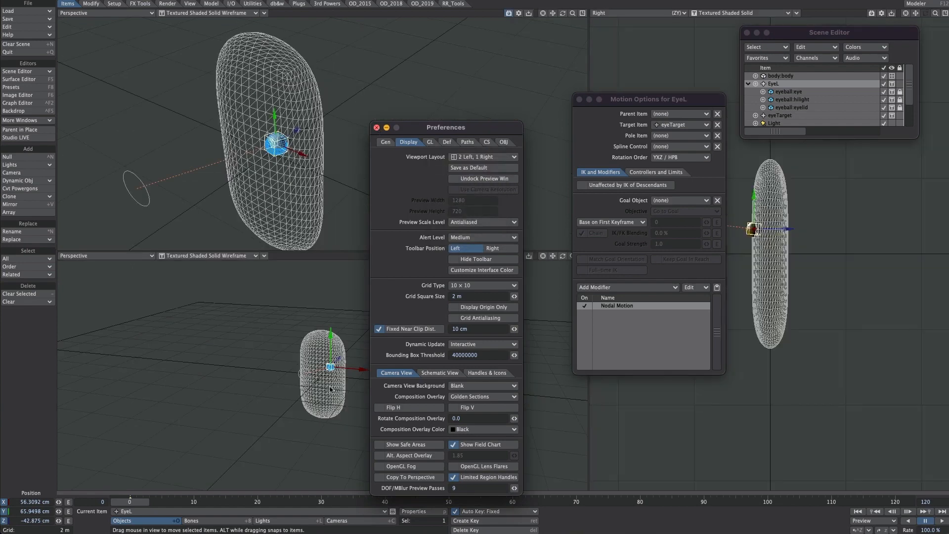
key(d)
key(1)
scroll(380, 342, up, 10)
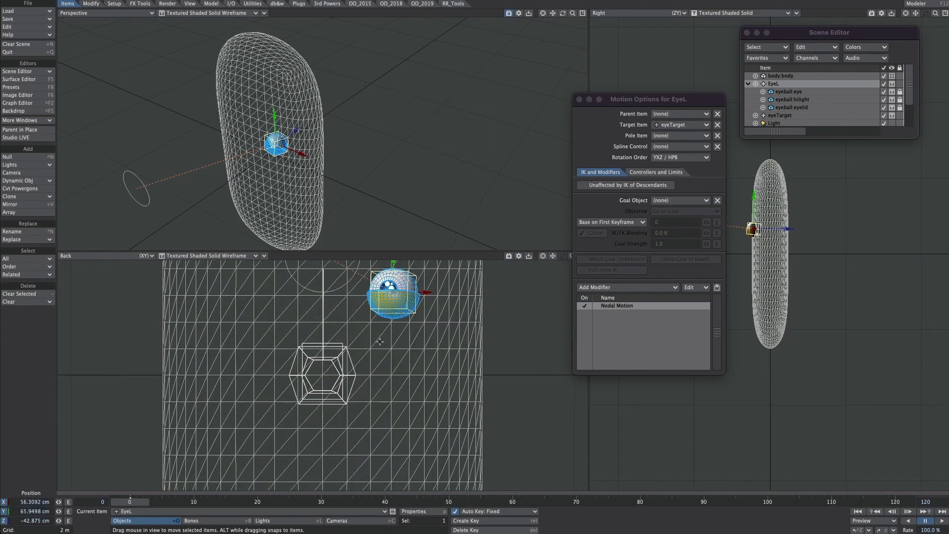
Step: Slide EyeL across the body in the Back view to about 31 cm on X and 1 m on Y, and close its motion options
alt+drag(380, 342, 376, 490)
scroll(376, 376, up, 3)
alt+drag(374, 173, 400, 300)
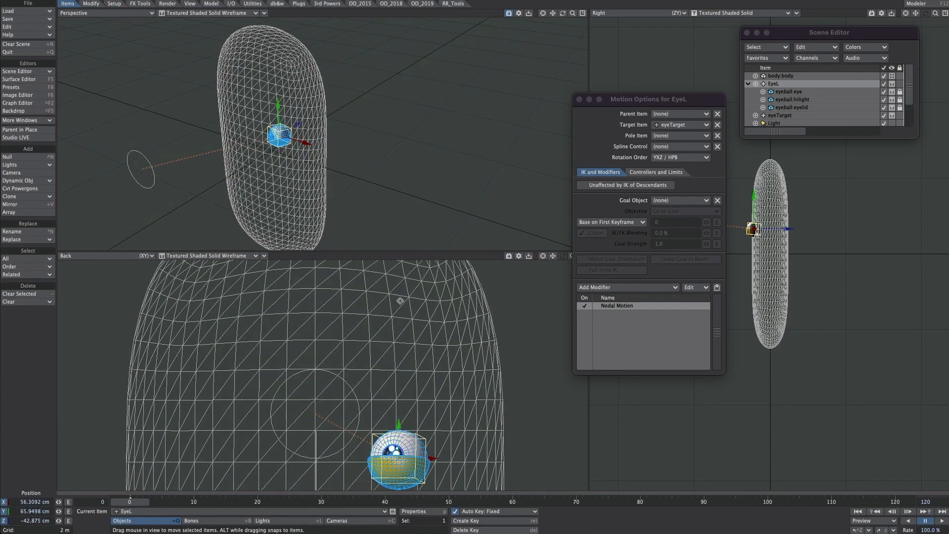
scroll(400, 301, down, 3)
drag(367, 426, 427, 347)
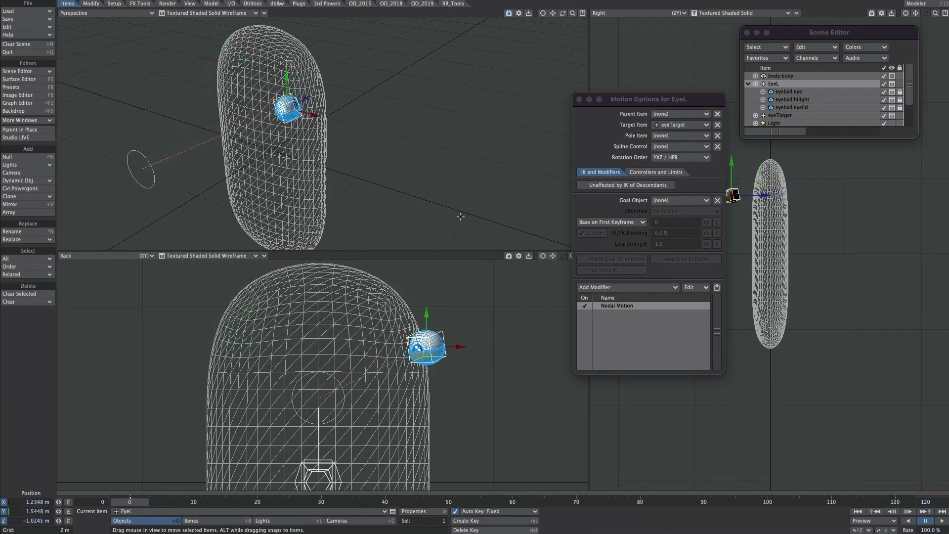
alt+drag(461, 217, 383, 217)
drag(427, 347, 372, 392)
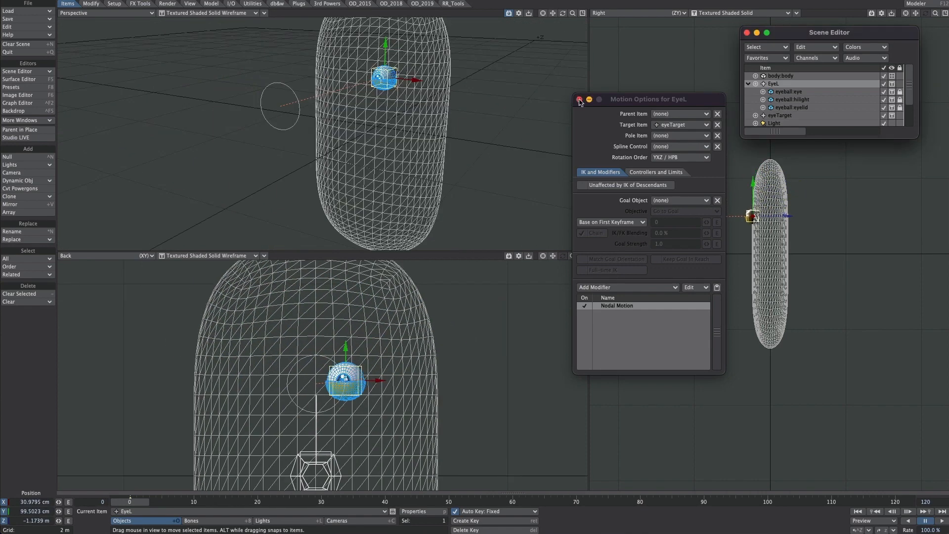
click(580, 99)
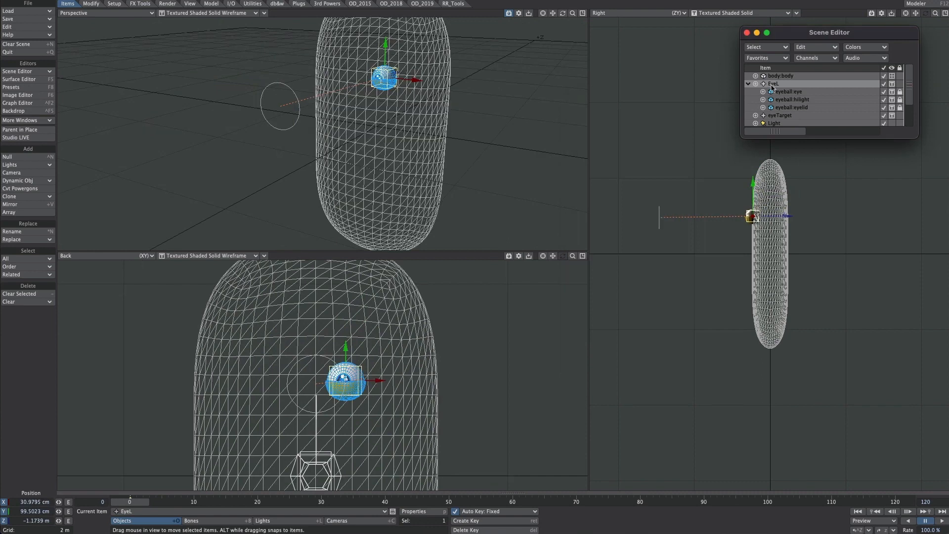
Step: Clone the EyeL null with its hierarchy and rename the cloned null EyeR
click(18, 198)
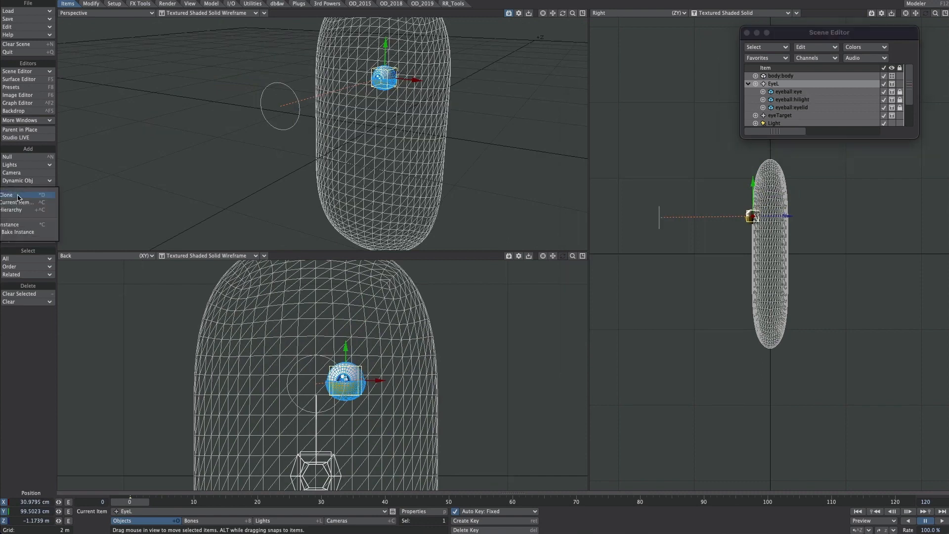
click(37, 210)
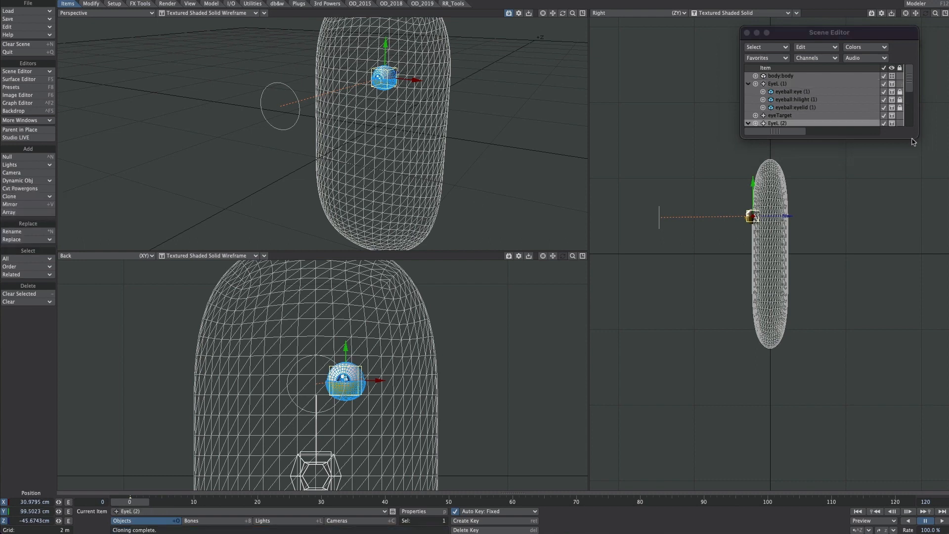
drag(917, 139, 924, 215)
double_click(780, 123)
drag(572, 109, 585, 110)
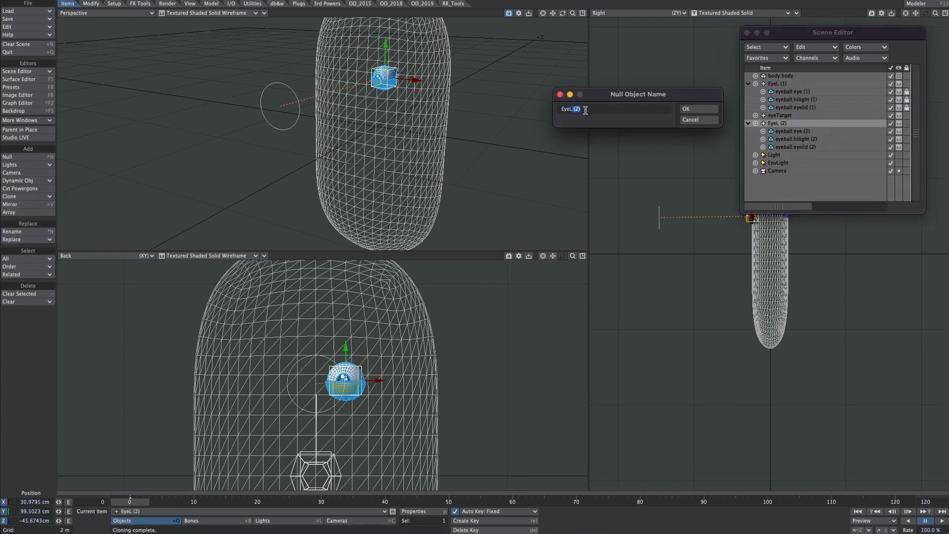
text(R)
key(Return)
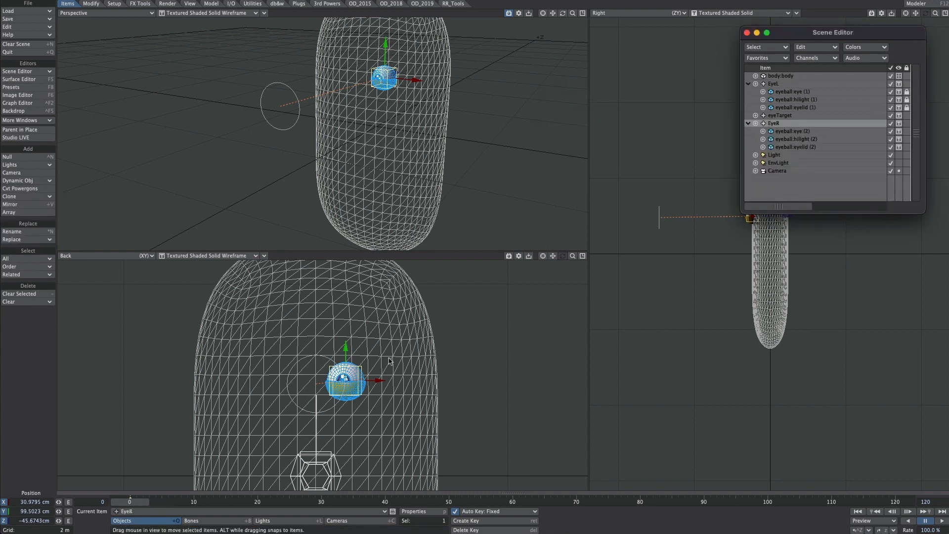
Step: Move EyeR to about -41 cm on X and 1.03 m on Y, and shade the perspective view as Shaded Solid
drag(389, 360, 319, 358)
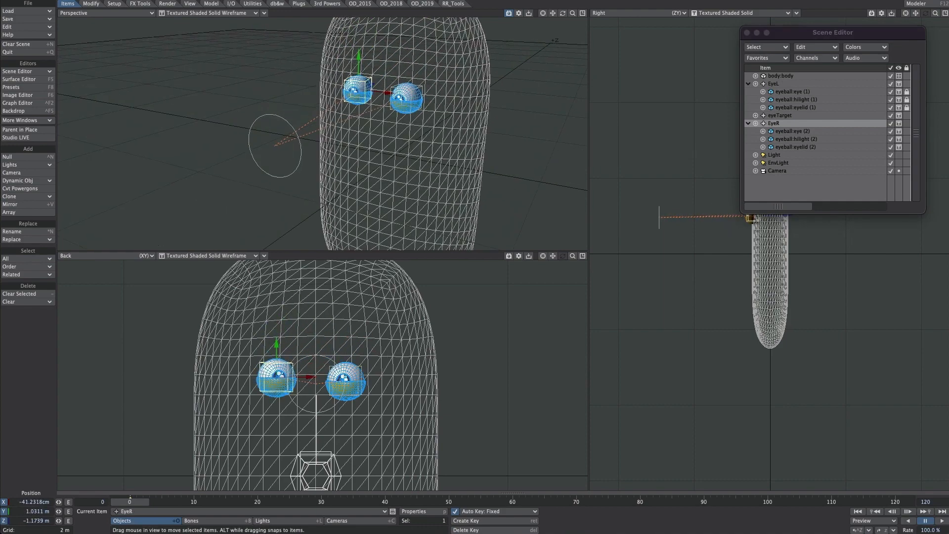
alt+shift+drag(321, 119, 321, 186)
scroll(321, 134, up, 5)
click(213, 12)
click(211, 1)
mouse_move(296, 129)
alt+mouse_down()
mouse_move(287, 134)
mouse_move(354, 126)
alt+mouse_up()
scroll(346, 134, down, 8)
scroll(355, 125, up, 4)
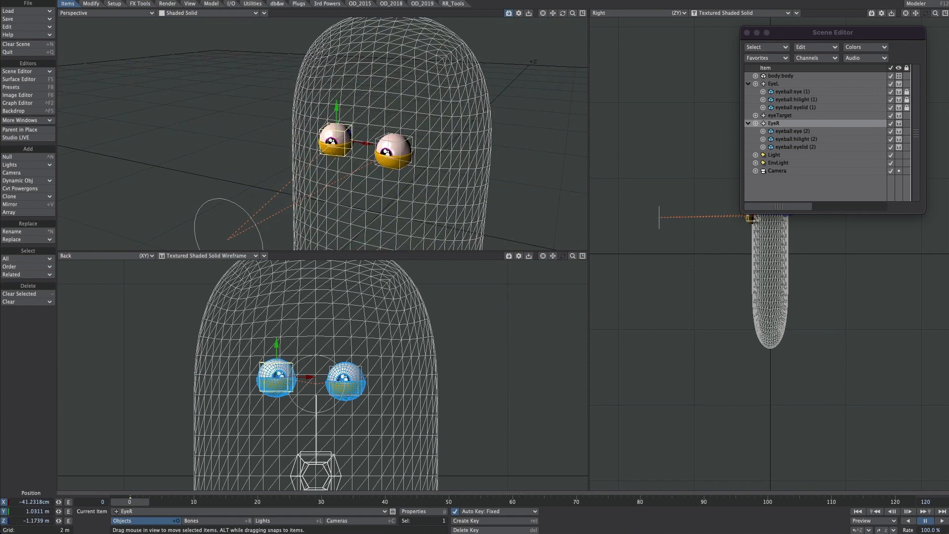
Step: Scale the EyeR null up to about twice its size and reposition it on the body's face
drag(277, 377, 327, 333)
key(shift+h)
key(t)
click(365, 386)
key(shift+h)
mouse_move(387, 385)
mouse_down()
mouse_move(378, 386)
mouse_move(435, 386)
mouse_move(388, 386)
mouse_up()
scroll(341, 114, down, 4)
alt+drag(341, 114, 326, 133)
click(326, 132)
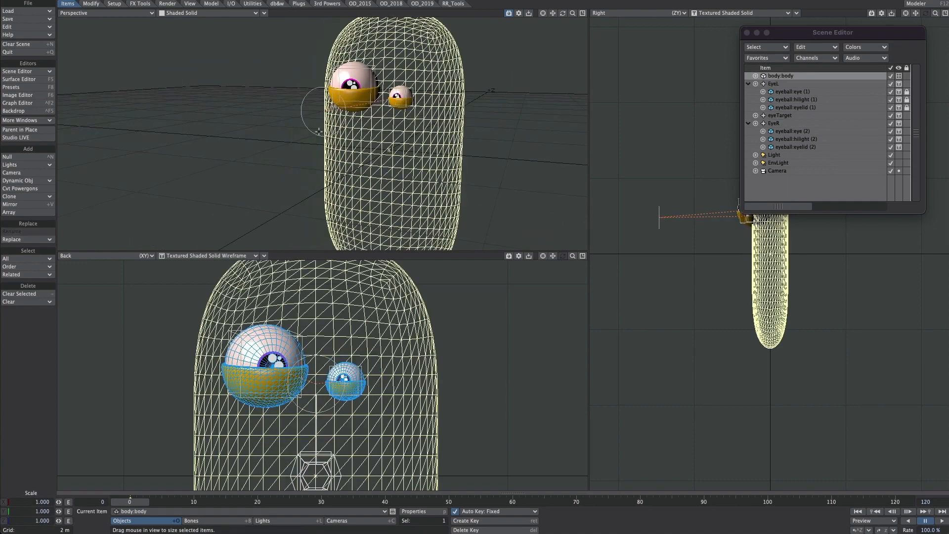
Step: Move the eyeTarget null to about -58 cm on X and 53 cm on Y
click(319, 132)
key(t)
drag(316, 384, 260, 425)
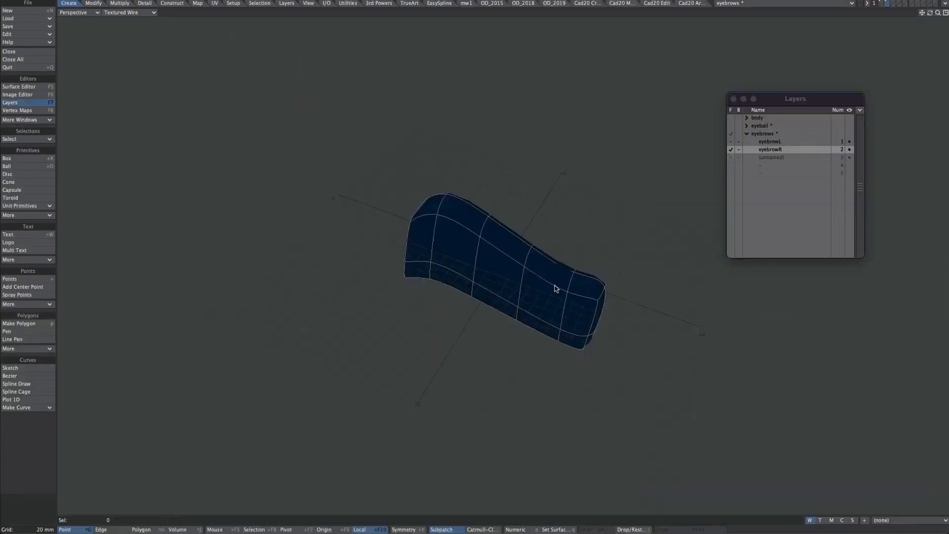
Step: Switch to Modeler and display the eyebrowR layer's brow weight map in Weight Shade
alt+drag(561, 275, 626, 227)
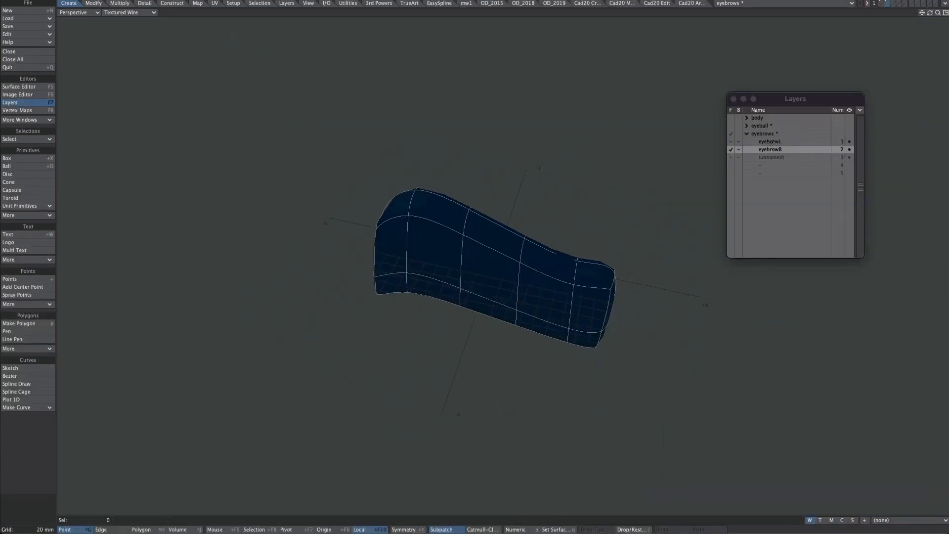
click(770, 142)
click(774, 150)
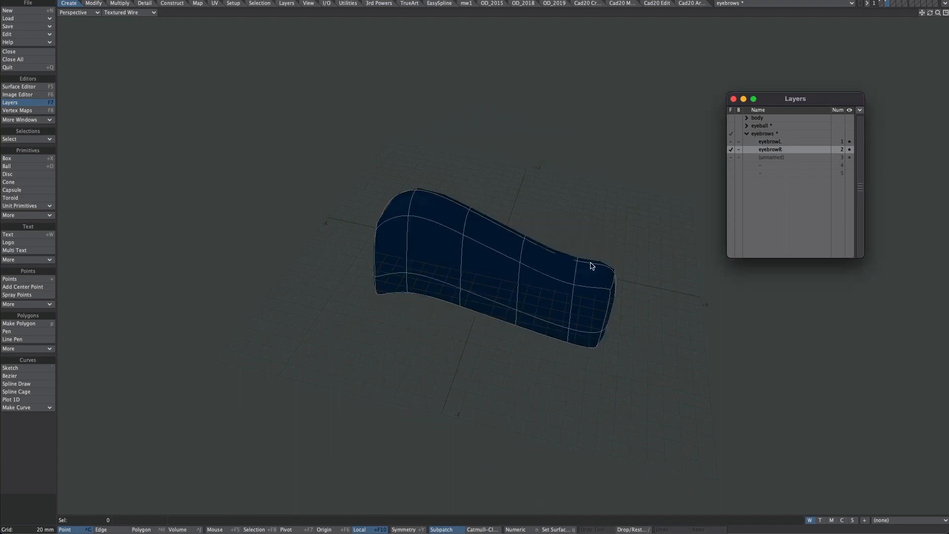
alt+drag(591, 265, 541, 313)
mouse_move(604, 272)
alt+mouse_down()
mouse_move(631, 260)
mouse_move(612, 276)
alt+mouse_up()
key(0)
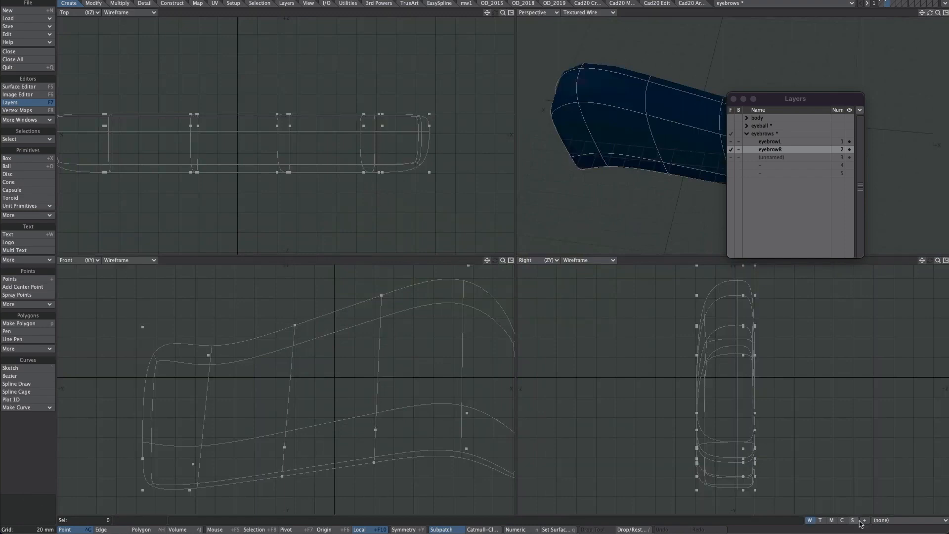
click(878, 521)
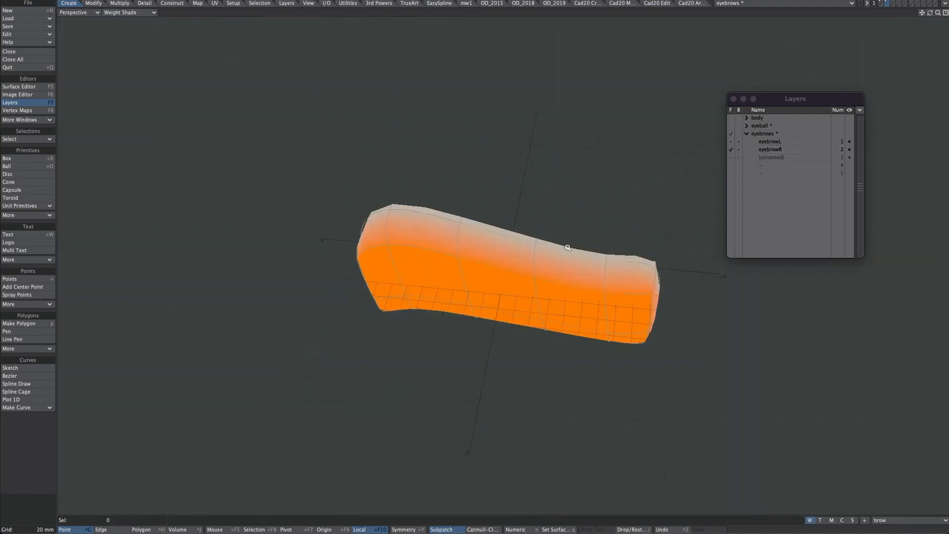
alt+drag(568, 245, 504, 307)
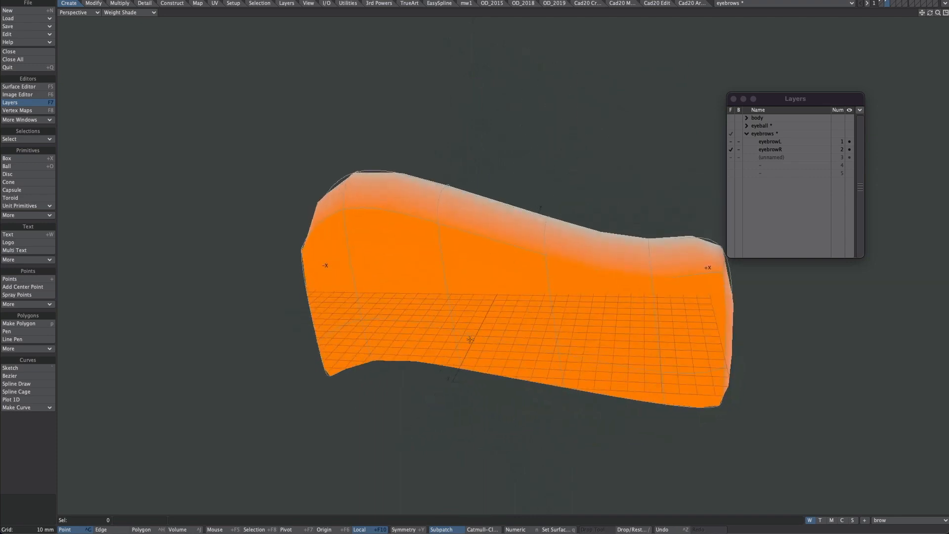
Step: Apply a 100% weight change to the eyebrowR brow map with the Weights tool, using a Linear falloff that decreases along Z
key(KP_0)
key(Tab)
click(198, 3)
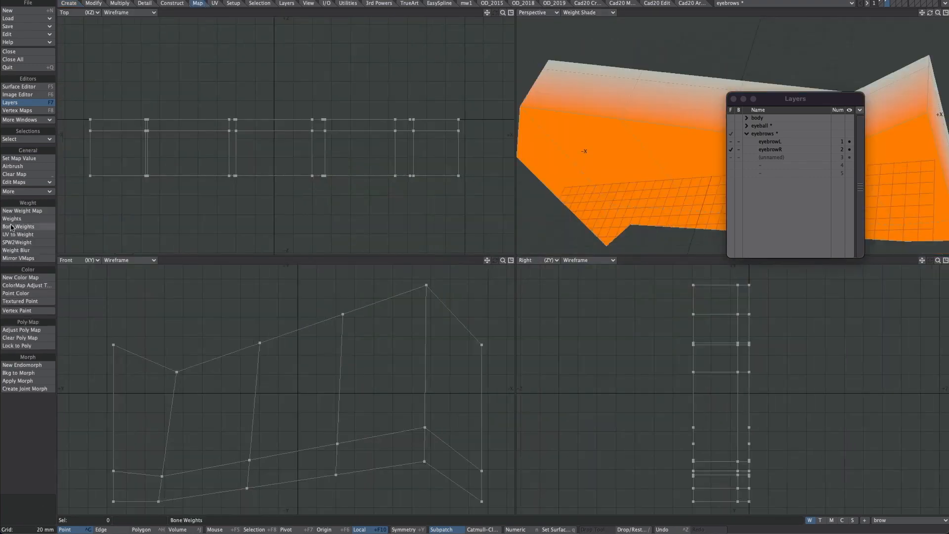
click(16, 219)
key(n)
click(621, 38)
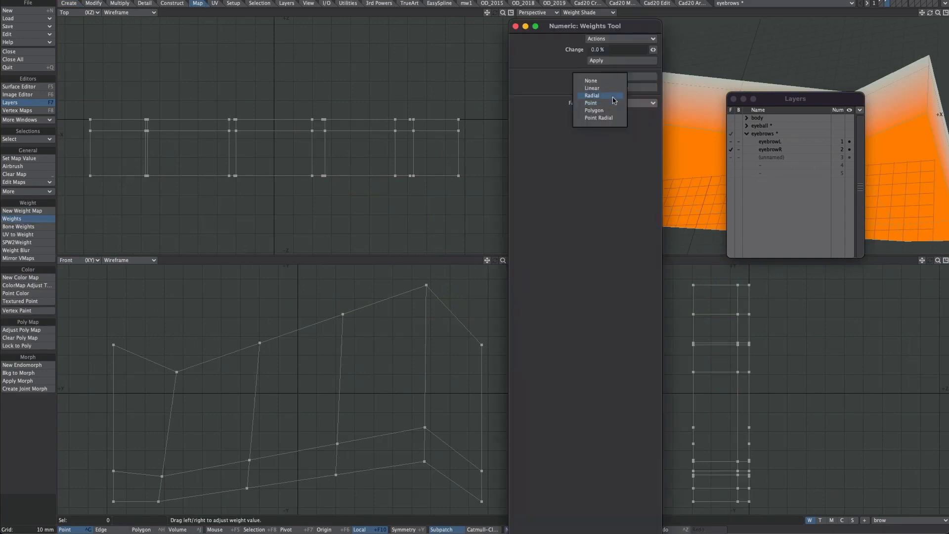
click(604, 94)
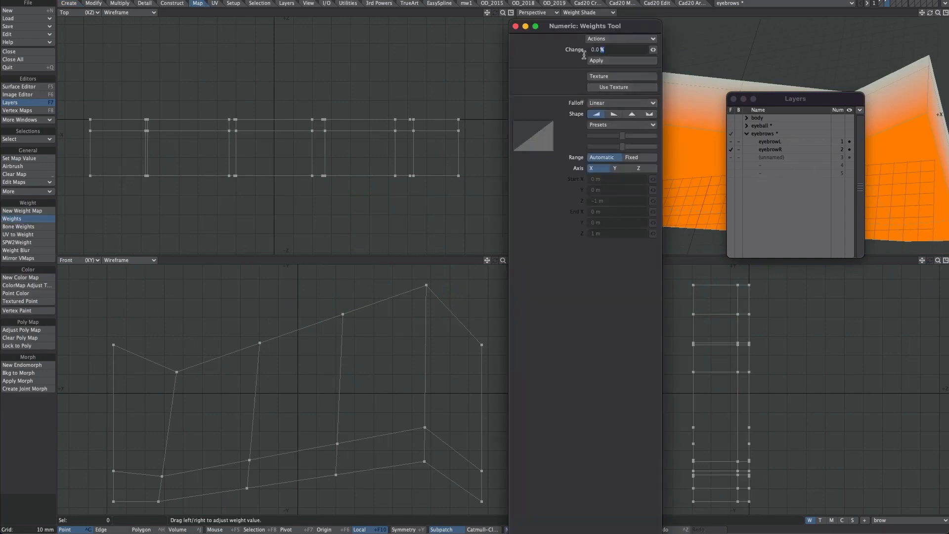
click(599, 51)
text(100)
click(614, 114)
click(639, 168)
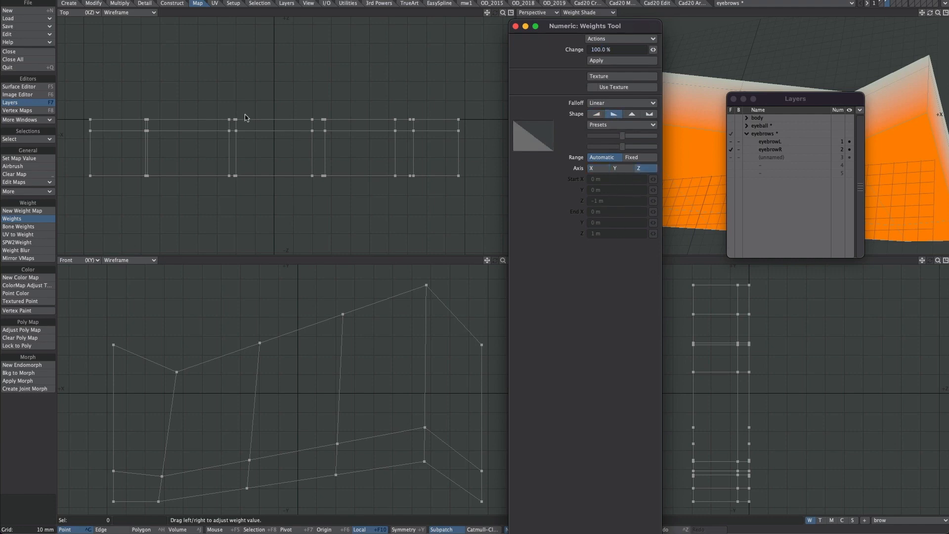
click(600, 62)
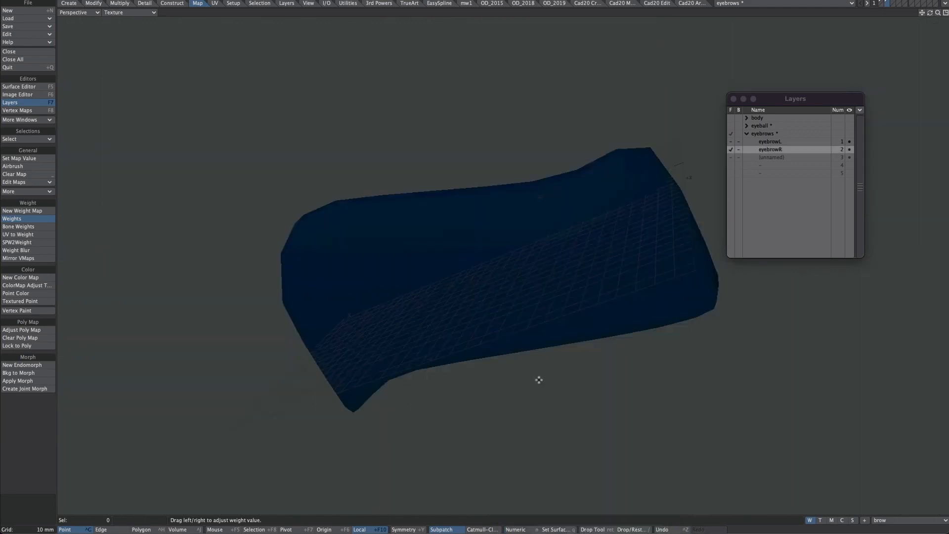
Step: Display the eyebrowL layer and examine the brow's shape and its placement around the origin
click(770, 141)
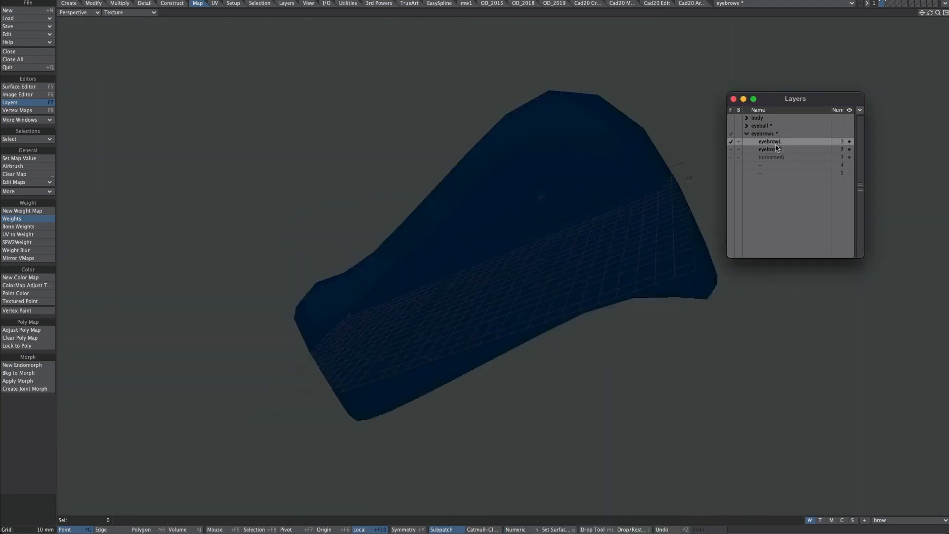
double_click(774, 149)
click(710, 117)
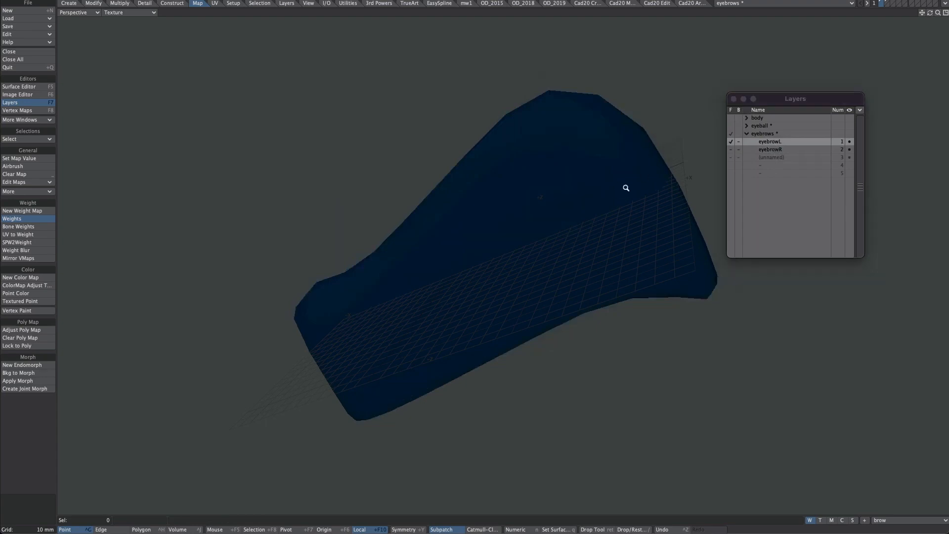
alt+drag(625, 186, 608, 265)
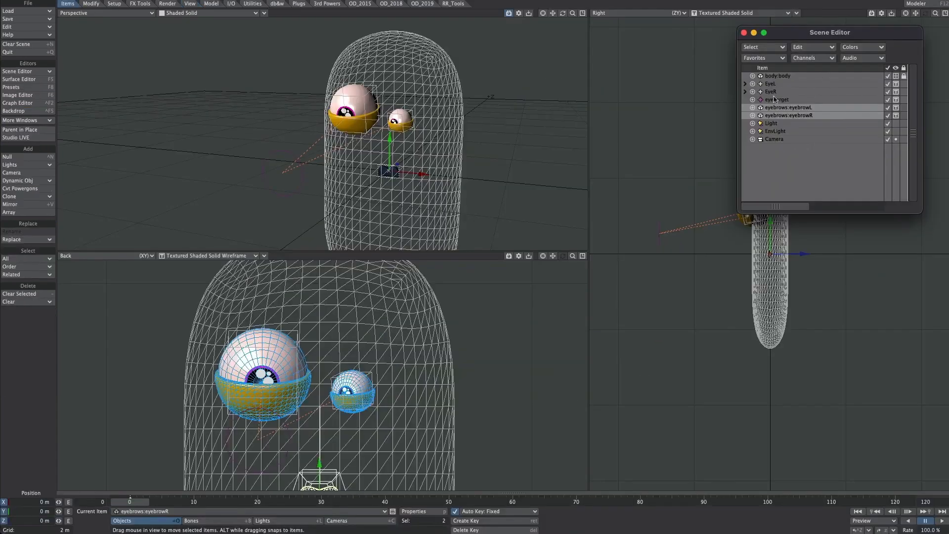
Step: Switch to Layout, show the body as a textured solid, and move both eyebrows to about 1.80 m Y and -1.35 m Z
click(896, 77)
click(893, 98)
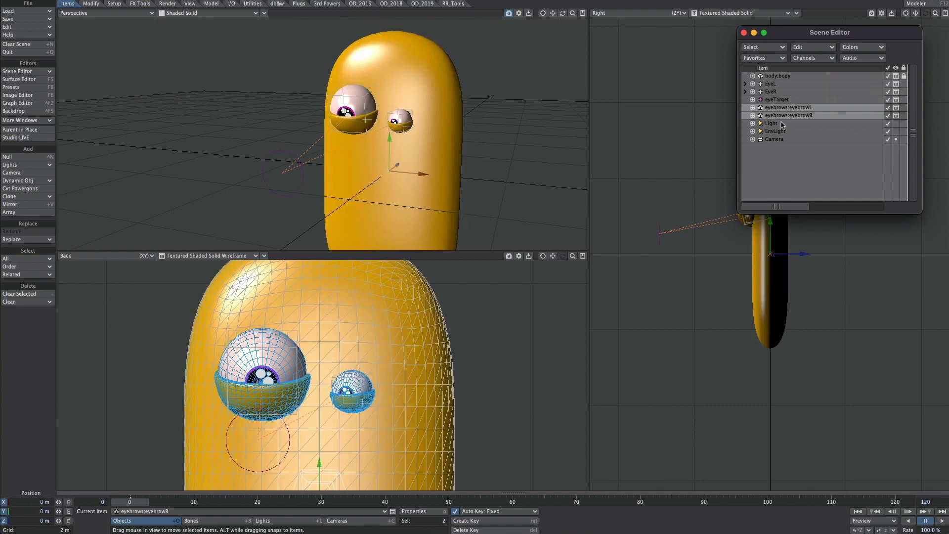
drag(795, 240, 740, 172)
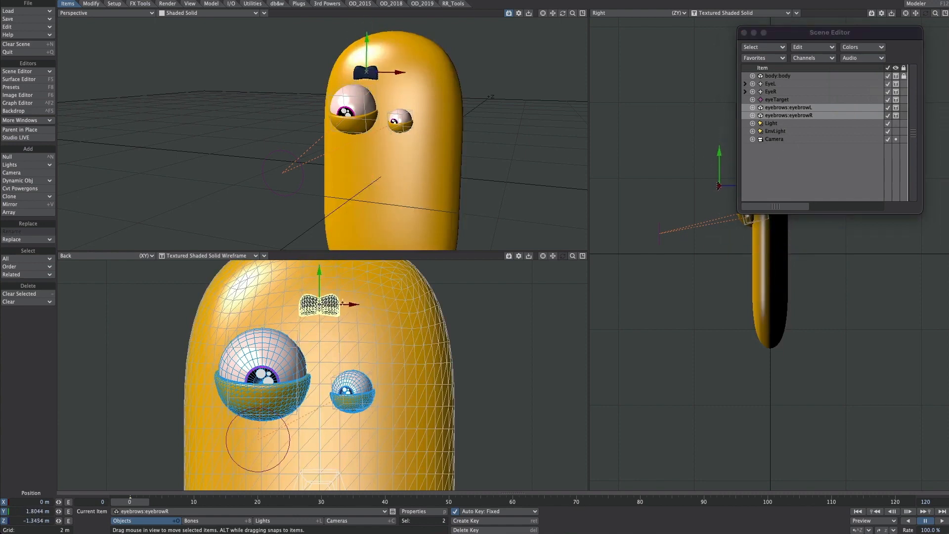
Step: Place eyebrowL above the large eye and eyebrowR above the small eye at about 31 cm X, 1.45 m Y and -56 cm Z
click(802, 107)
drag(356, 282, 286, 274)
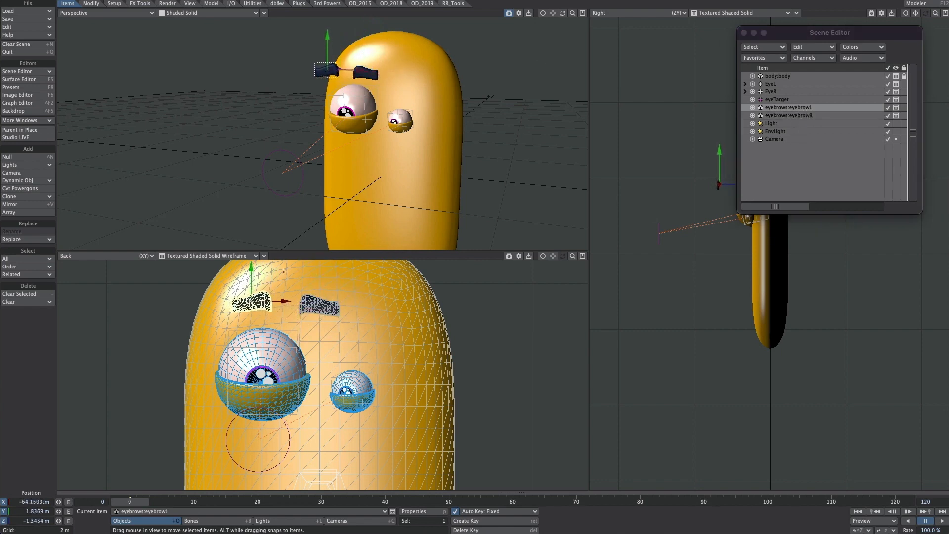
click(789, 115)
drag(361, 274, 394, 309)
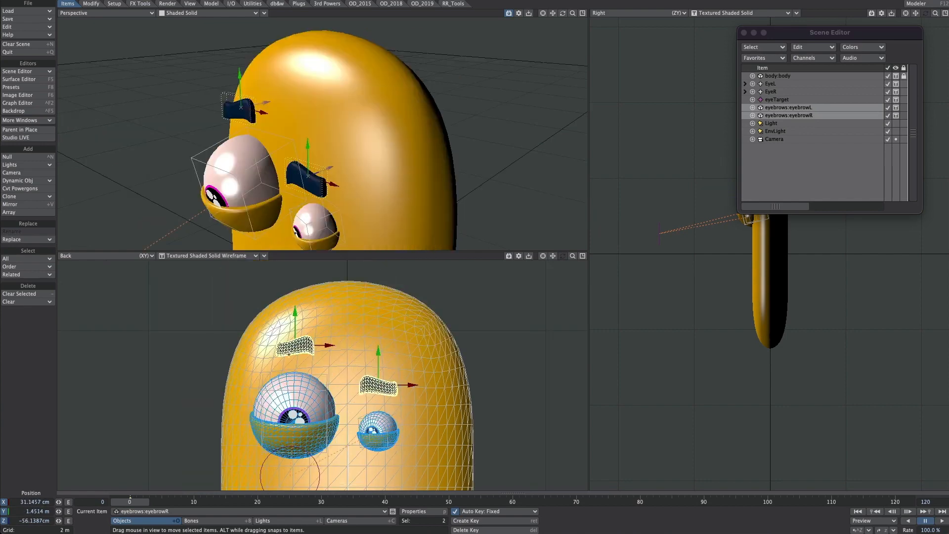
scroll(349, 352, up, 2)
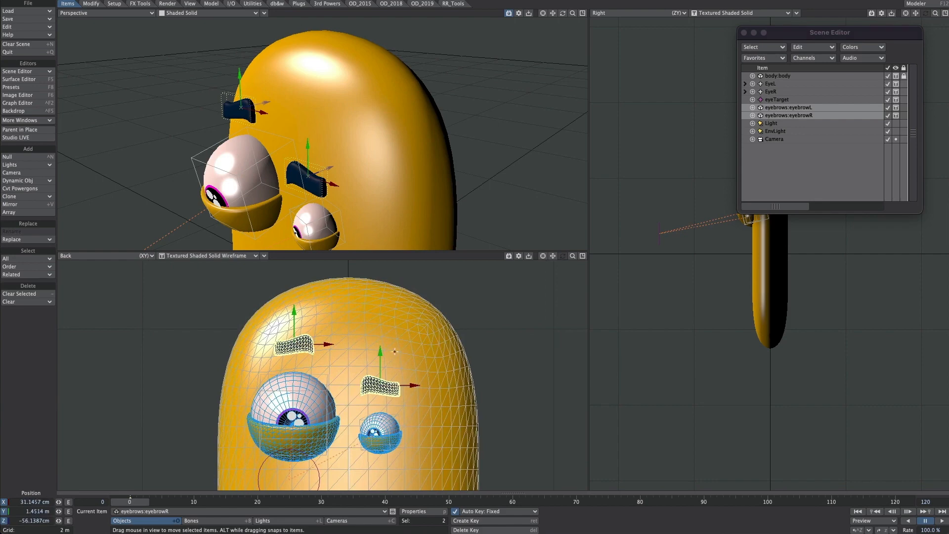
scroll(394, 352, up, 3)
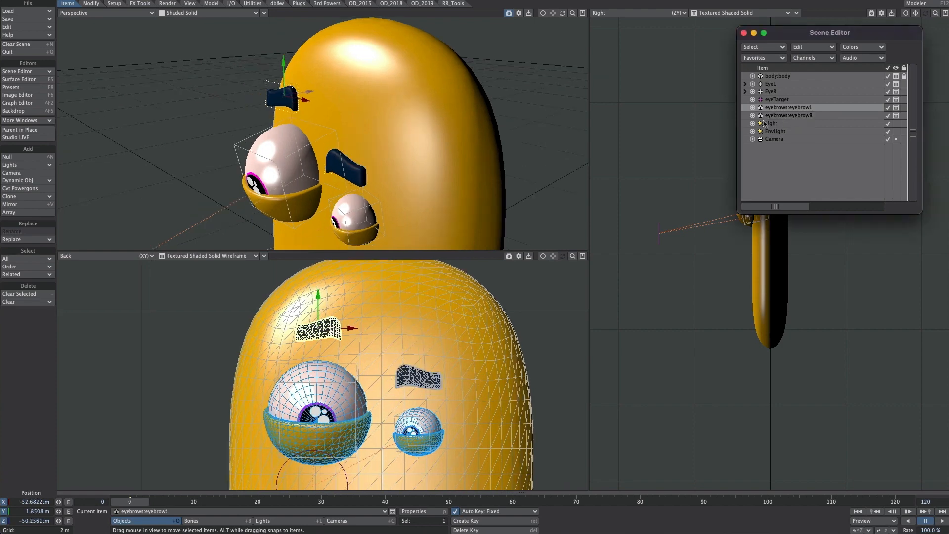
Step: Swap the eyebrows, moving eyebrowL to about 26 cm X, 1.46 m Y and eyebrowR to about -58 cm X, 1.82 m Y
click(803, 118)
click(809, 109)
drag(371, 264, 508, 327)
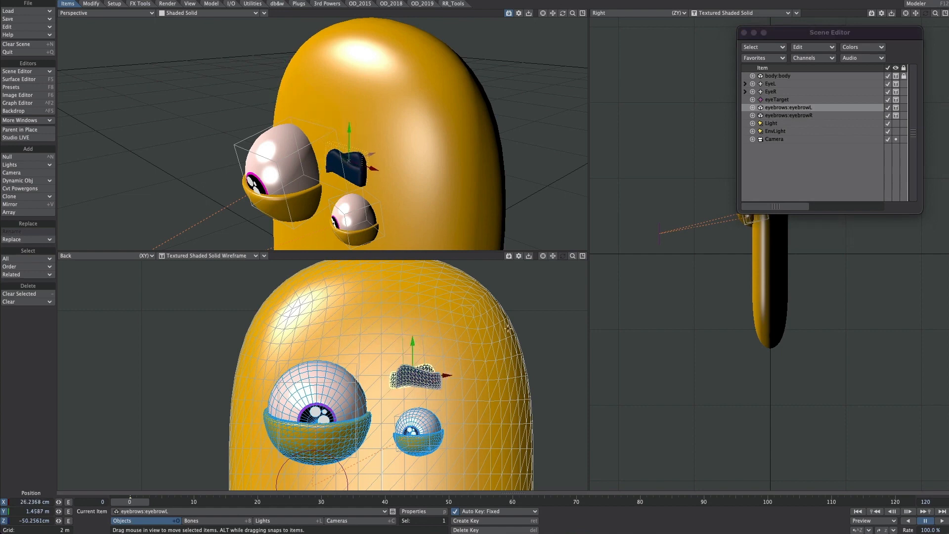
click(792, 115)
drag(455, 357, 506, 309)
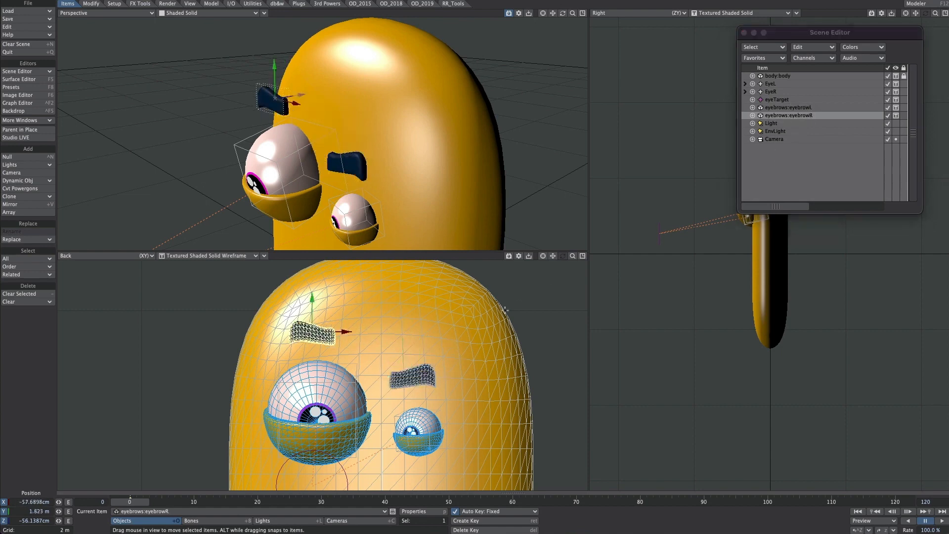
Step: Remove all of eyebrowL's modifiers except Subdivision and Nodal Displacement in its object properties
click(799, 107)
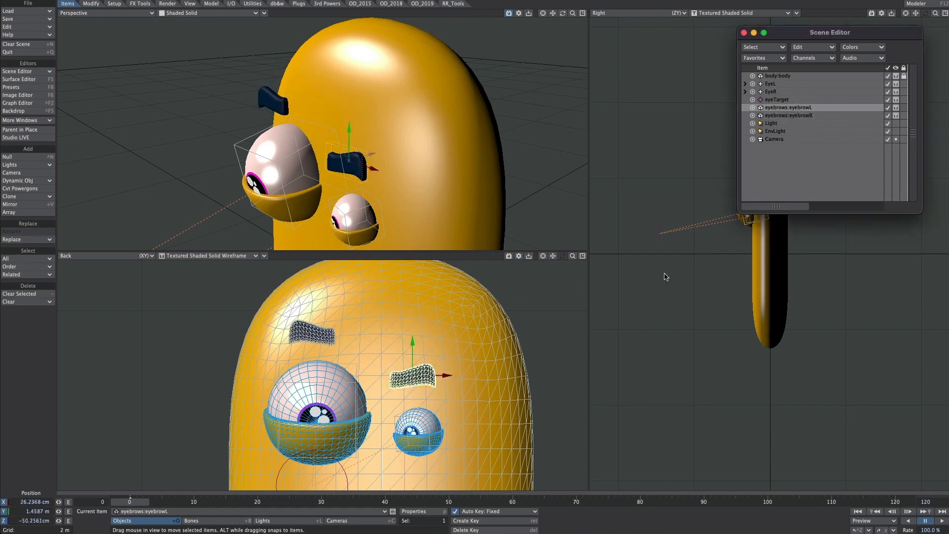
key(p)
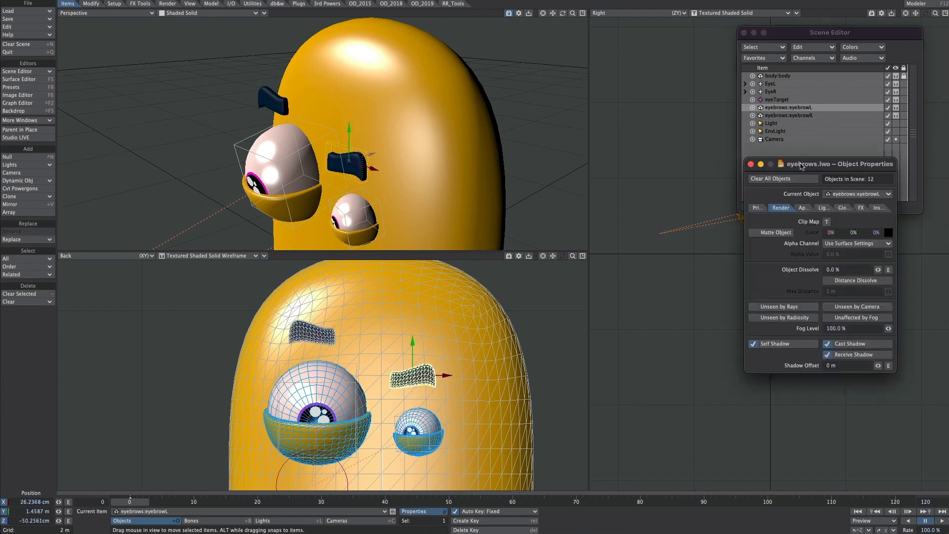
click(758, 208)
drag(802, 165, 720, 204)
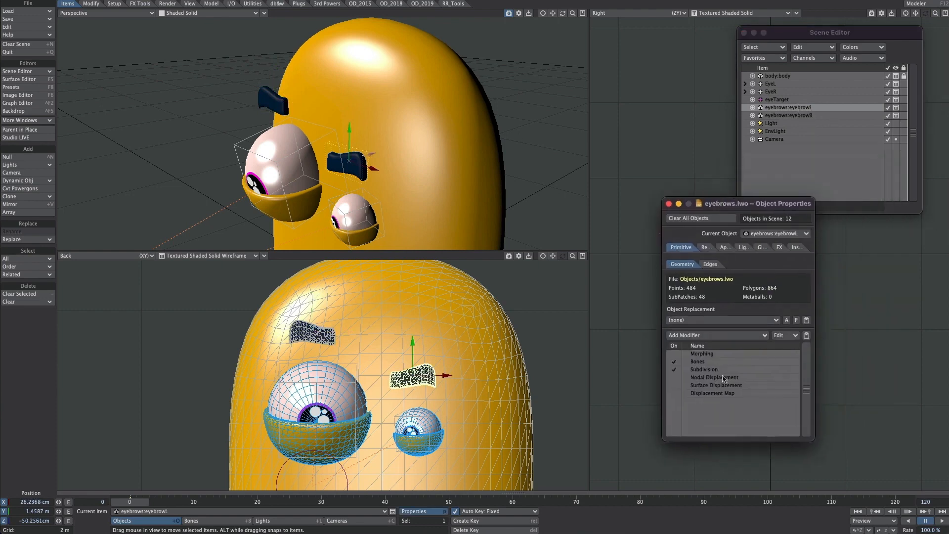
click(705, 352)
shift+click(706, 392)
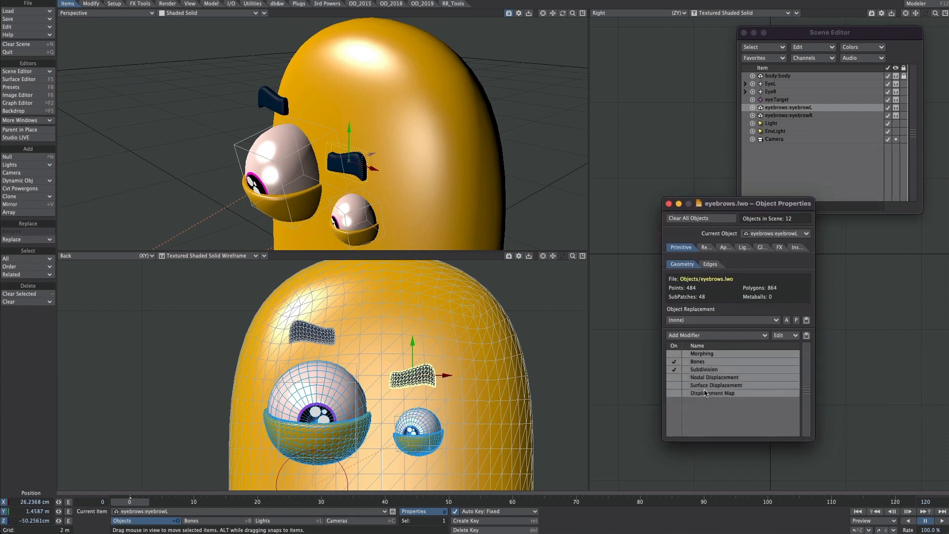
super+click(702, 370)
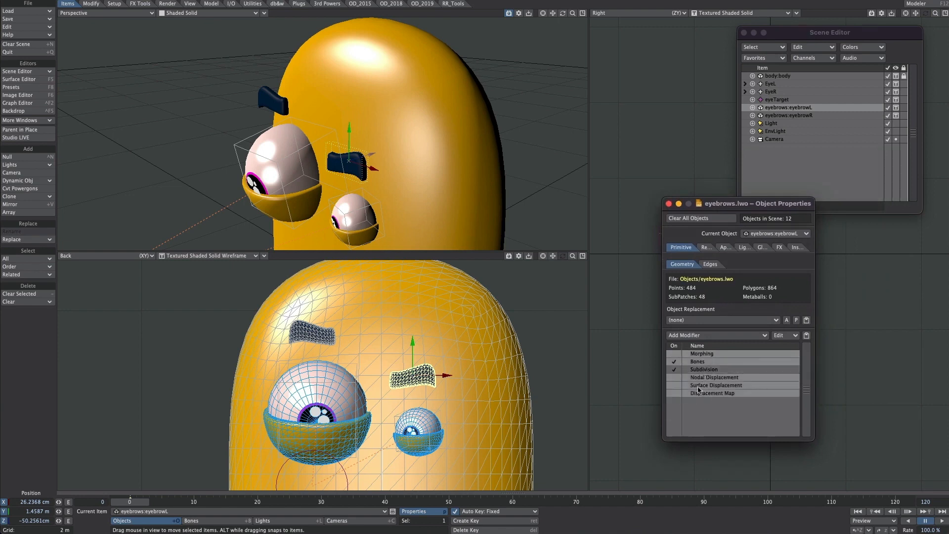
super+click(709, 379)
right_click(706, 398)
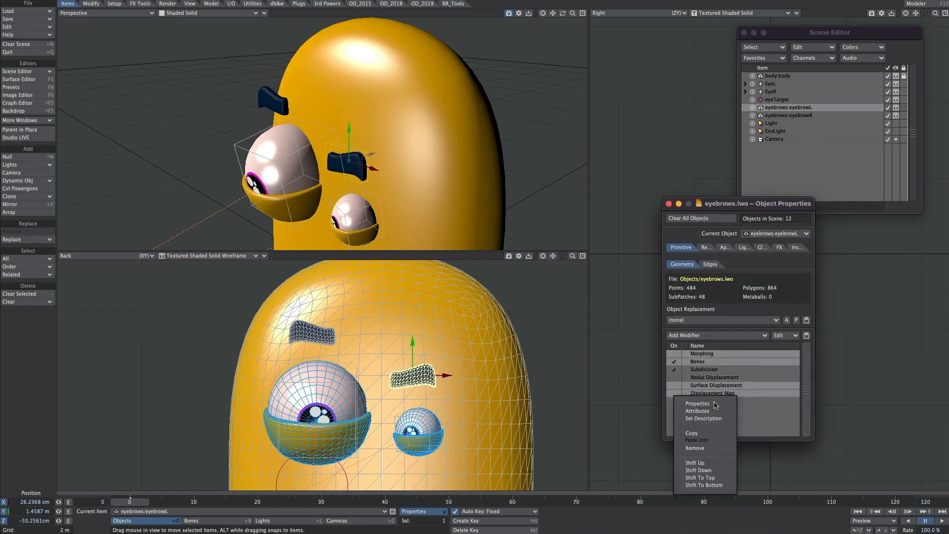
click(706, 450)
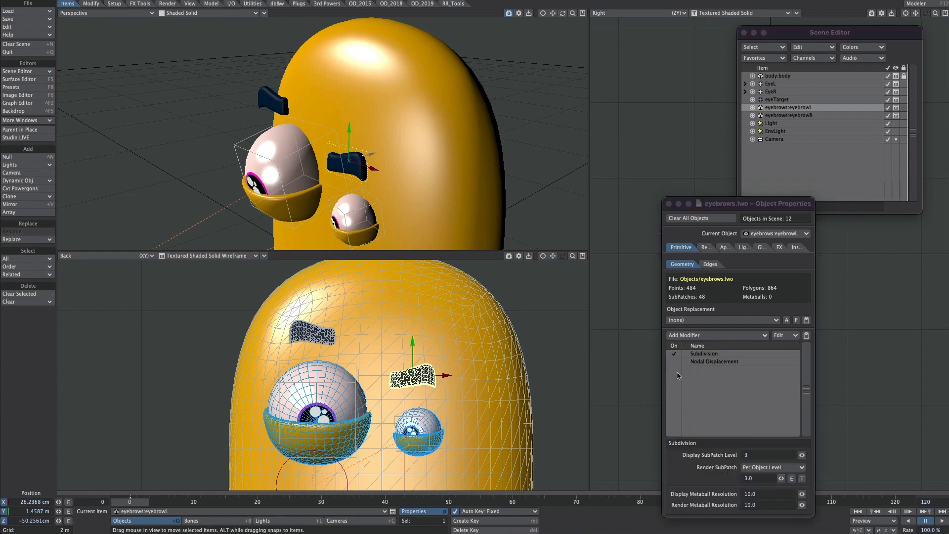
Step: Add a Ray Cast Geometry node to eyebrowL's nodal displacement, targeting body:body with ray direction Y 0 and Z 1
double_click(717, 363)
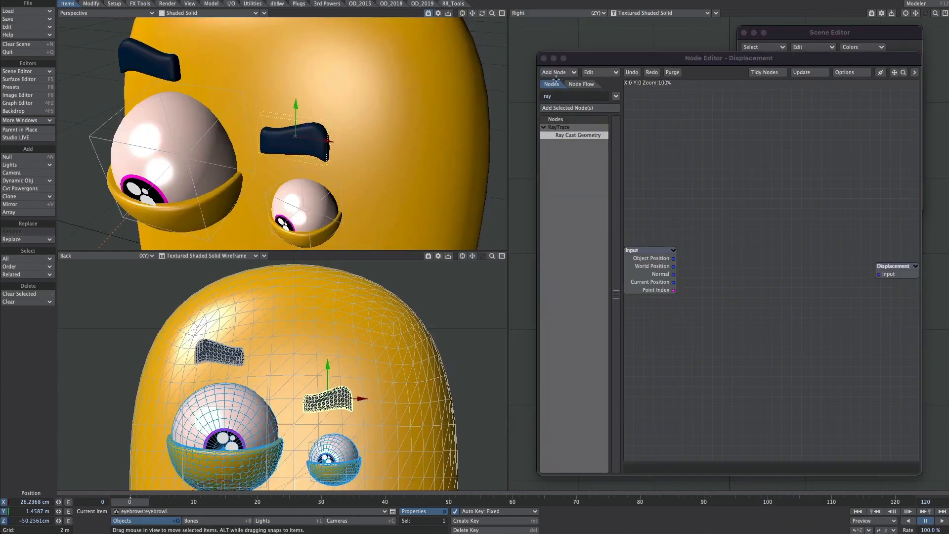
double_click(570, 136)
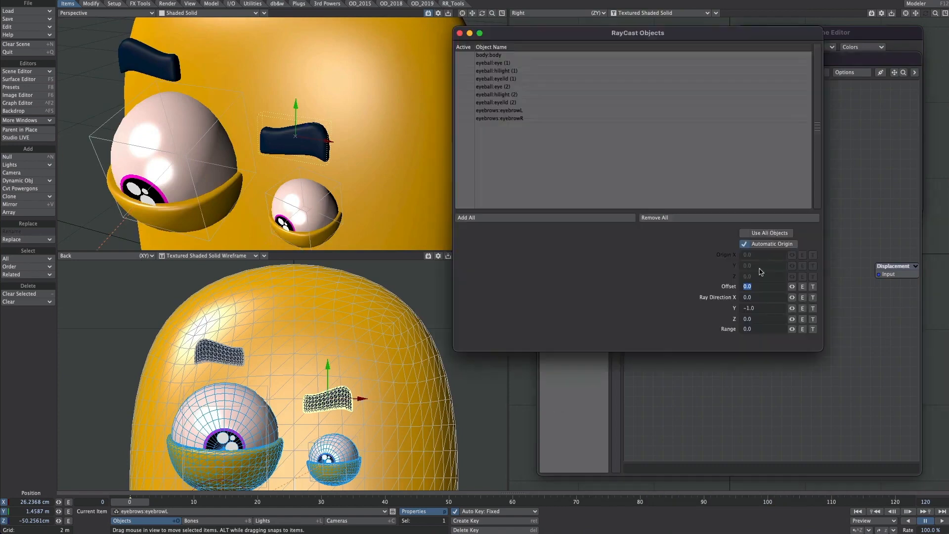
double_click(762, 255)
click(464, 55)
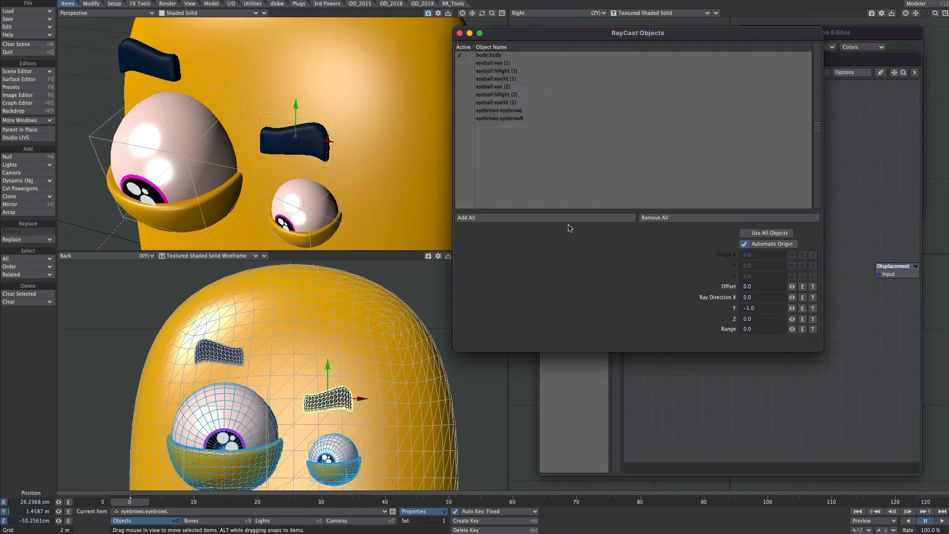
click(757, 309)
text(0)
key(Tab)
text(1)
click(459, 33)
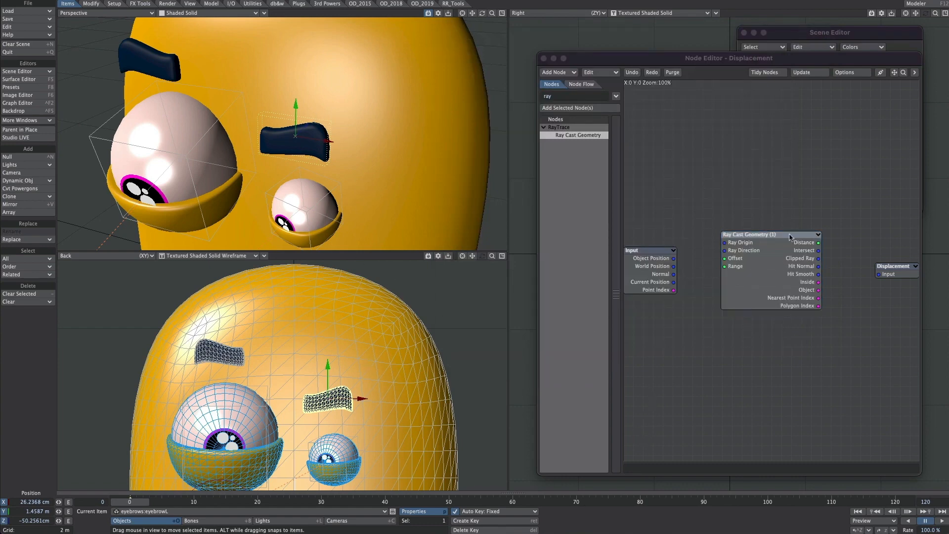
Step: Connect the ray cast's Clipped Ray output to the Displacement input and show the perspective view as Front Face Wireframe
drag(817, 260, 885, 273)
click(320, 136)
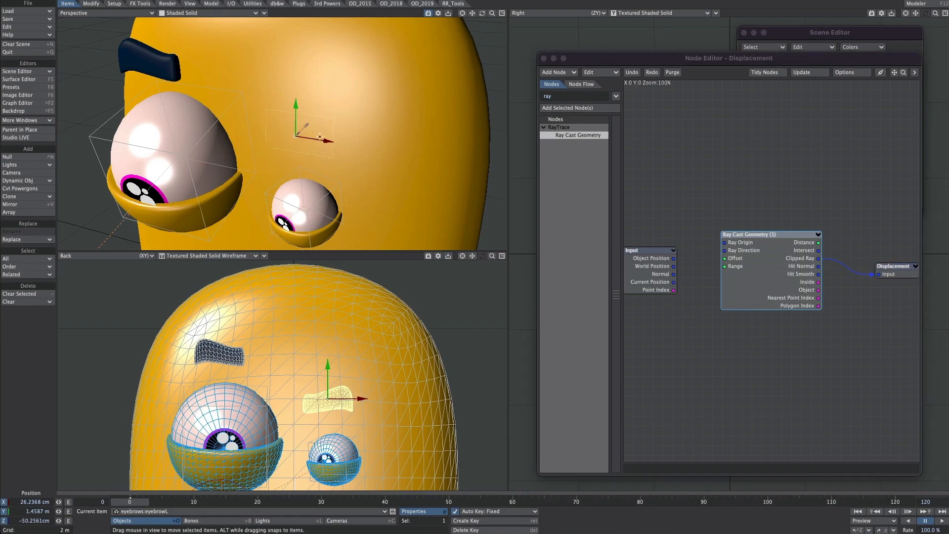
click(214, 13)
click(231, 8)
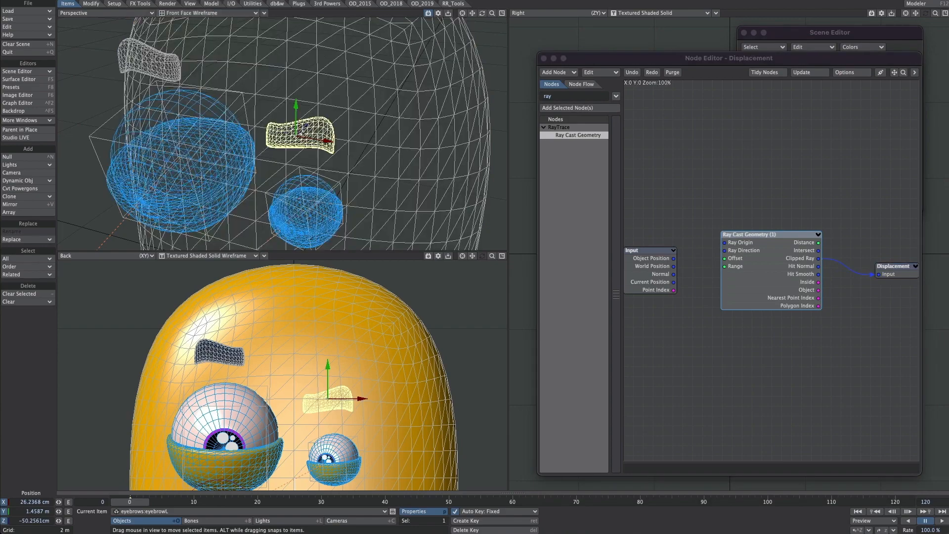
Step: Move eyebrowL across the body to about 33 cm on X and 1.47 m on Y to test the projection
ctrl+alt+drag(257, 137, 401, 62)
key(ctrl+z)
key(ctrl+z)
ctrl+alt+drag(400, 62, 292, 96)
drag(307, 369, 364, 393)
key(ctrl+z)
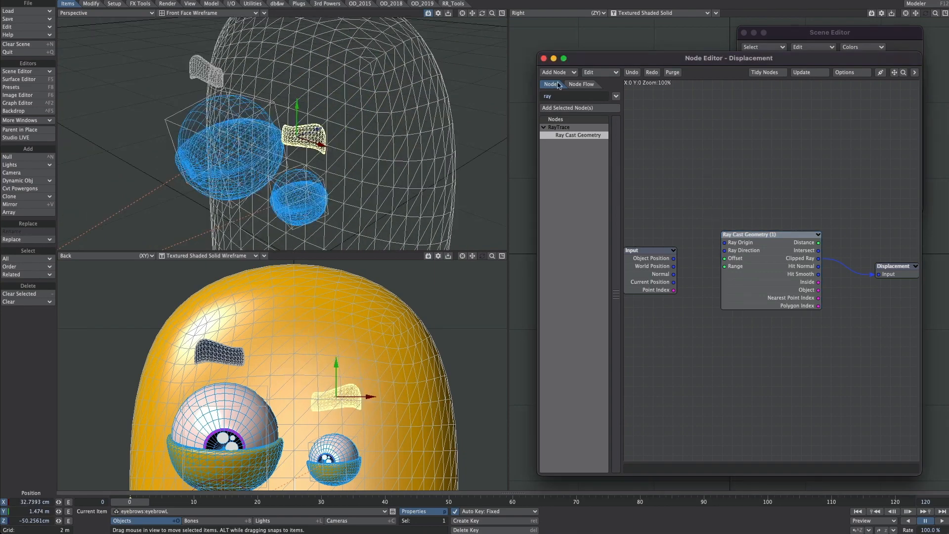
Step: Add a constant Scalar node and connect it to the Offset input of the Ray Cast Geometry node
double_click(558, 96)
text(scal)
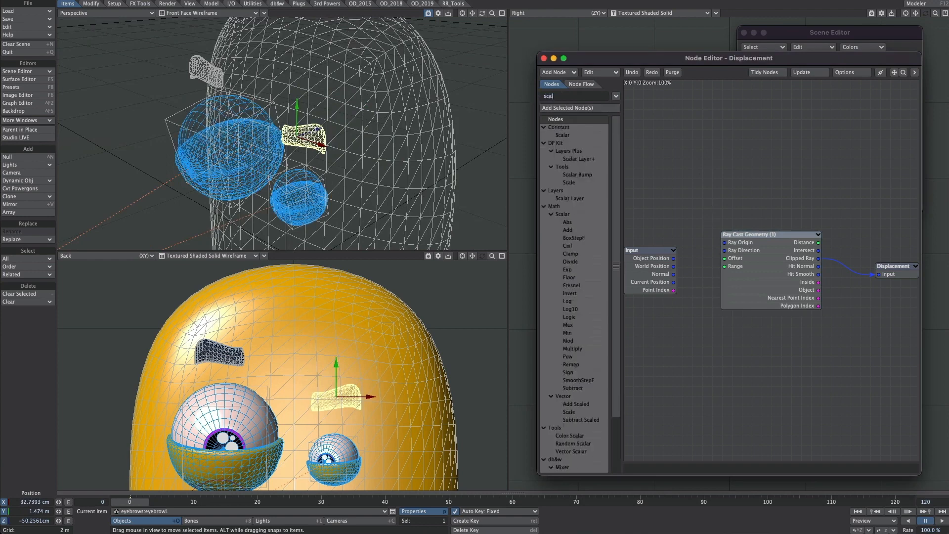
drag(562, 135, 733, 262)
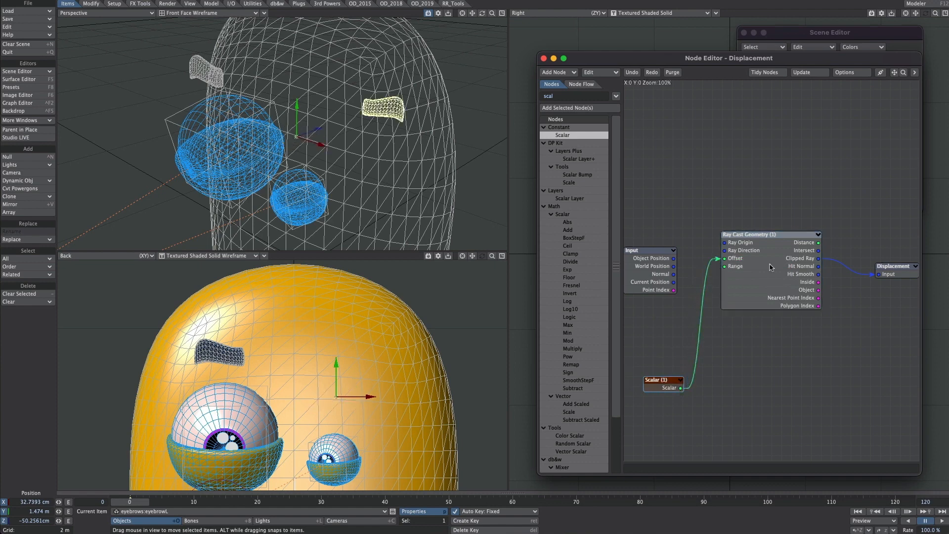
Step: Set the Scalar node's value to -0.1 and check the displaced eyebrow from the side
double_click(663, 381)
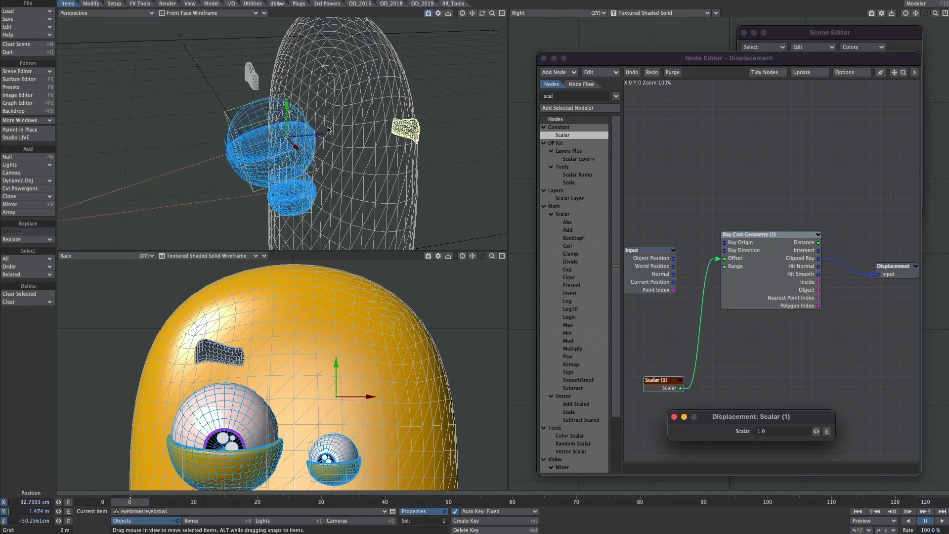
drag(743, 420, 729, 159)
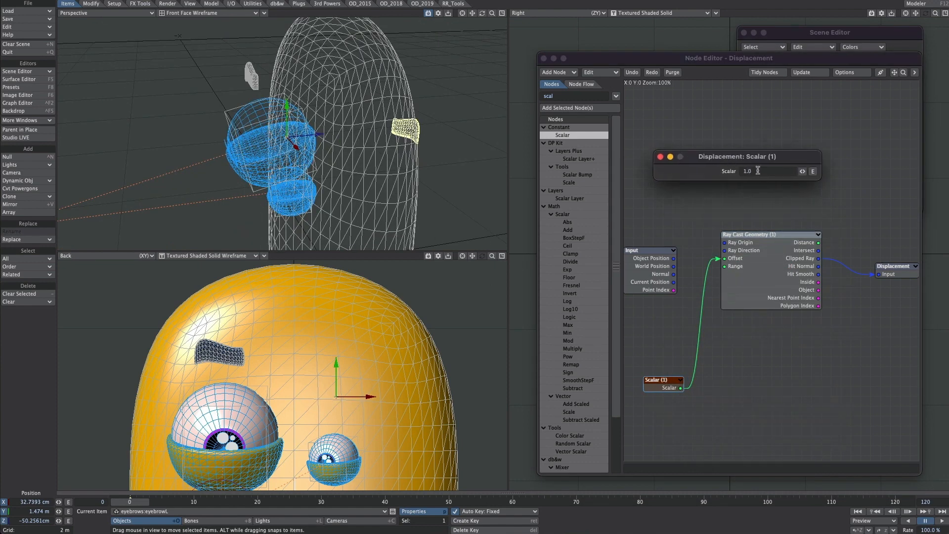
text(-0.1)
key(Return)
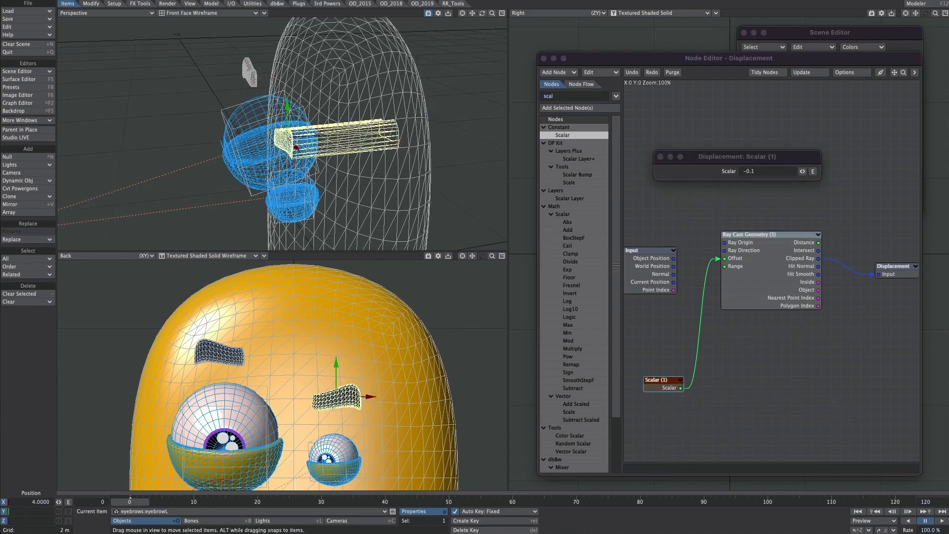
alt+drag(282, 133, 343, 112)
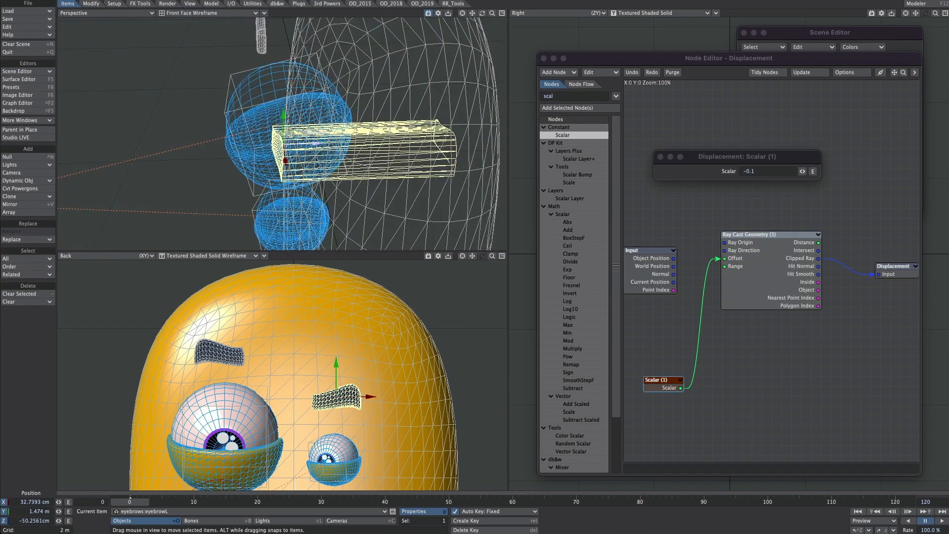
Step: Move eyebrowL in front of the body to about -84 cm on Z and set the Scalar node's value to -0.05
drag(317, 143, 228, 148)
drag(482, 13, 497, 16)
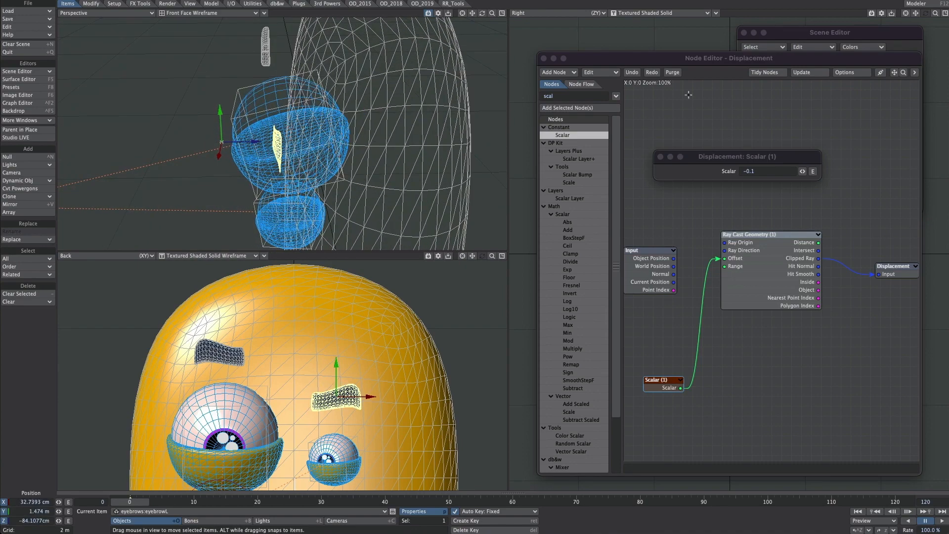
double_click(750, 171)
text(05)
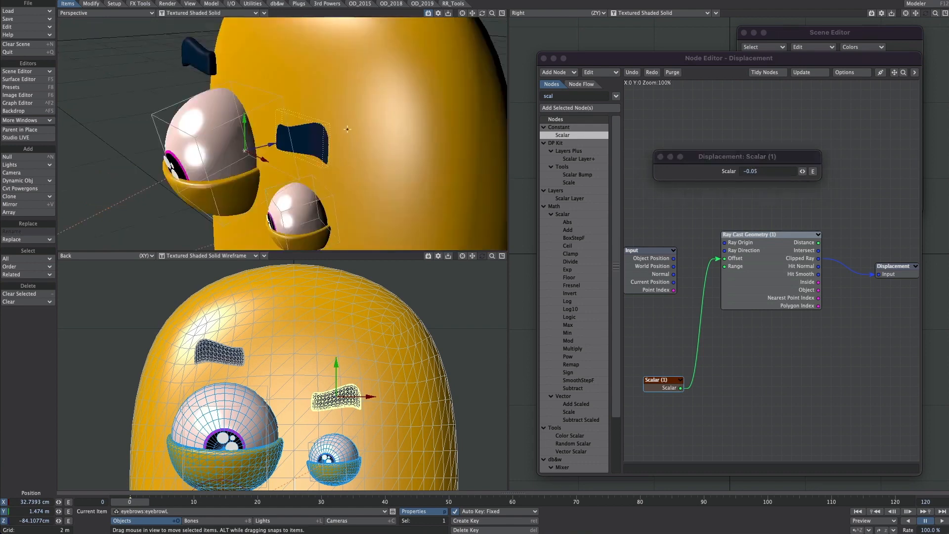
Step: Shift eyebrowL to about 32 cm on X and 1.45 m on Y and inspect its fit on the body from the side
alt+drag(349, 167, 386, 222)
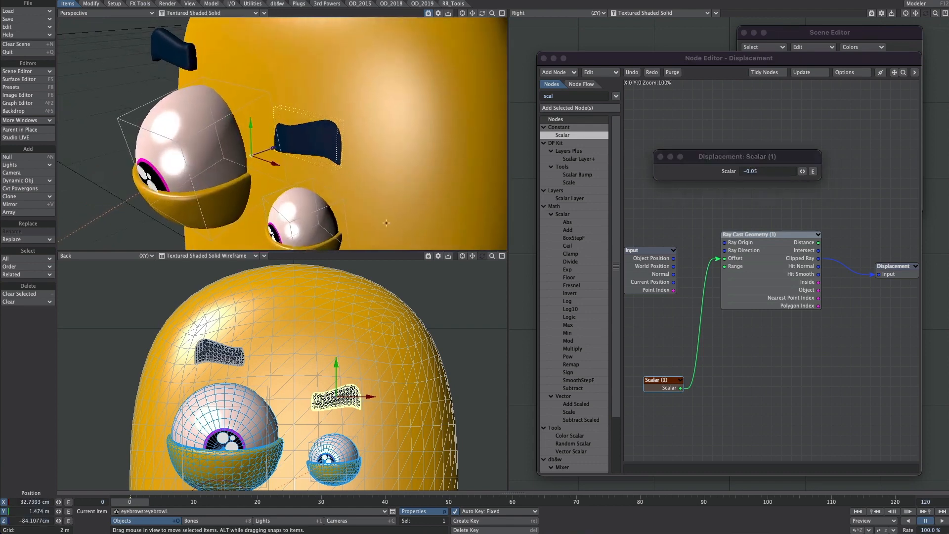
mouse_move(370, 362)
mouse_down()
mouse_move(371, 352)
mouse_move(368, 365)
mouse_up()
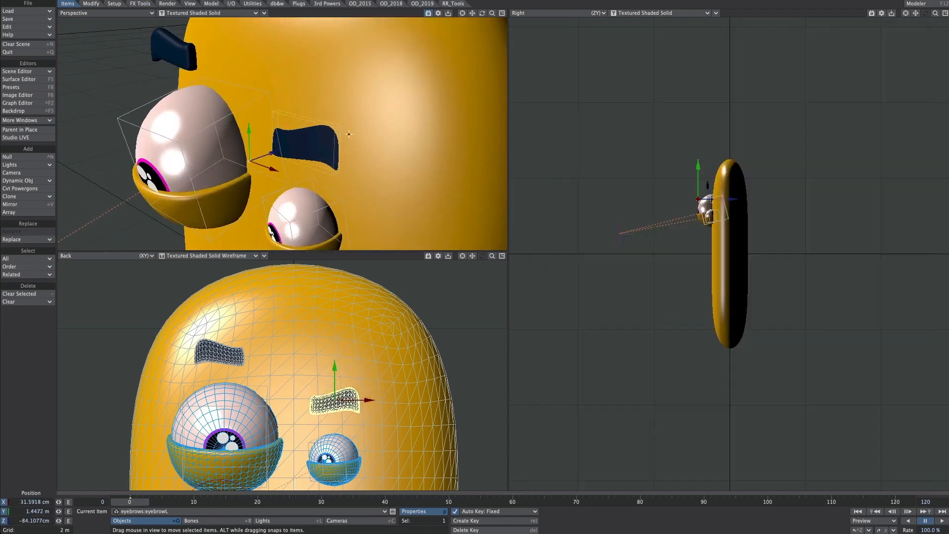
alt+drag(349, 163, 329, 173)
alt+drag(230, 161, 345, 138)
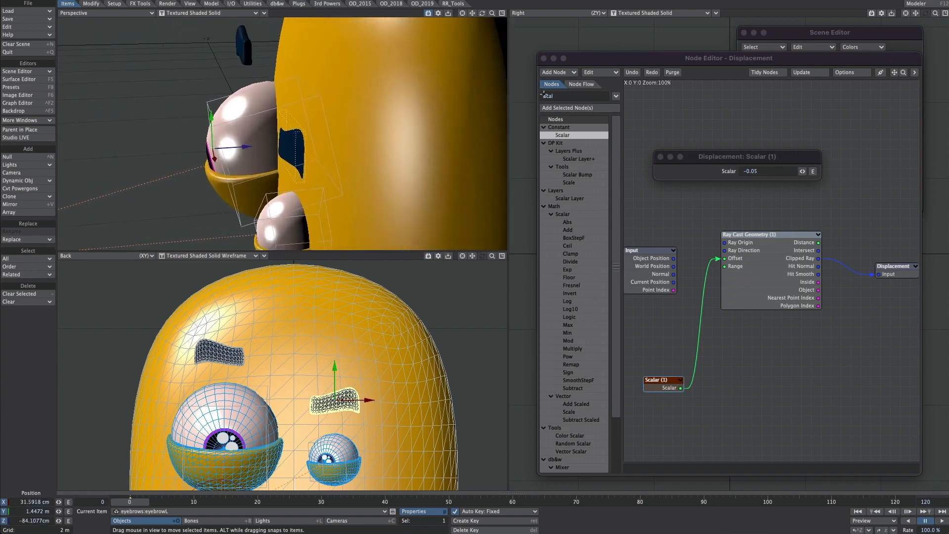
Step: Add a Weight Map node to the displacement network and set its weight map to brow
drag(561, 95, 537, 103)
text(weig)
key(Return)
double_click(569, 135)
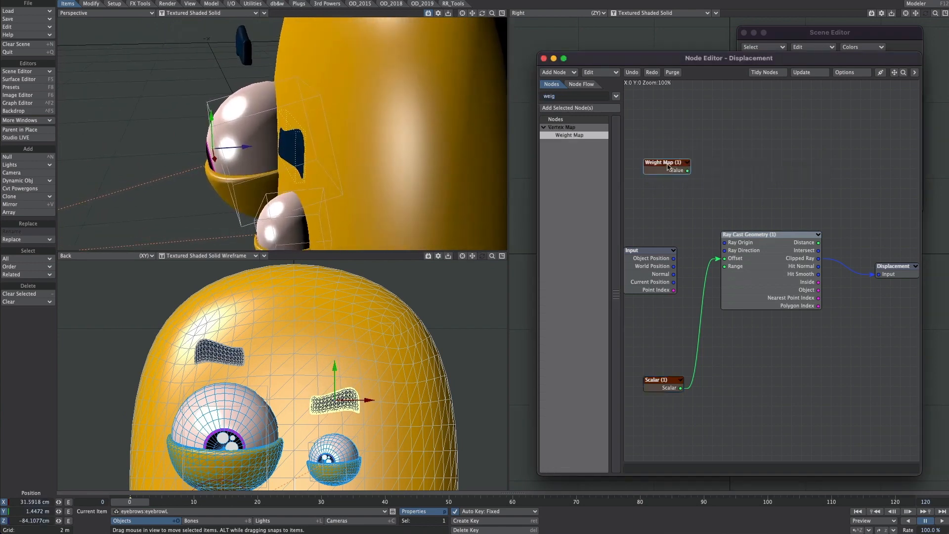
double_click(680, 170)
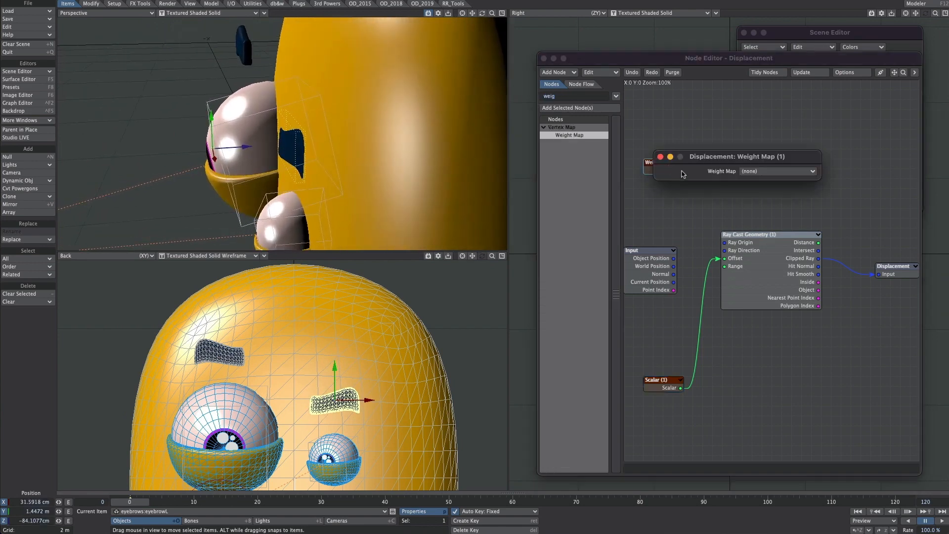
click(765, 171)
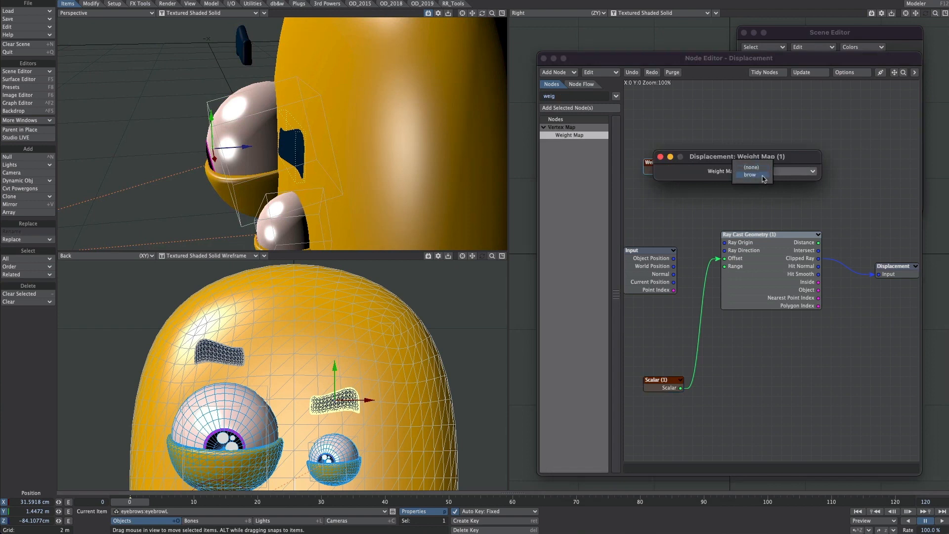
click(764, 175)
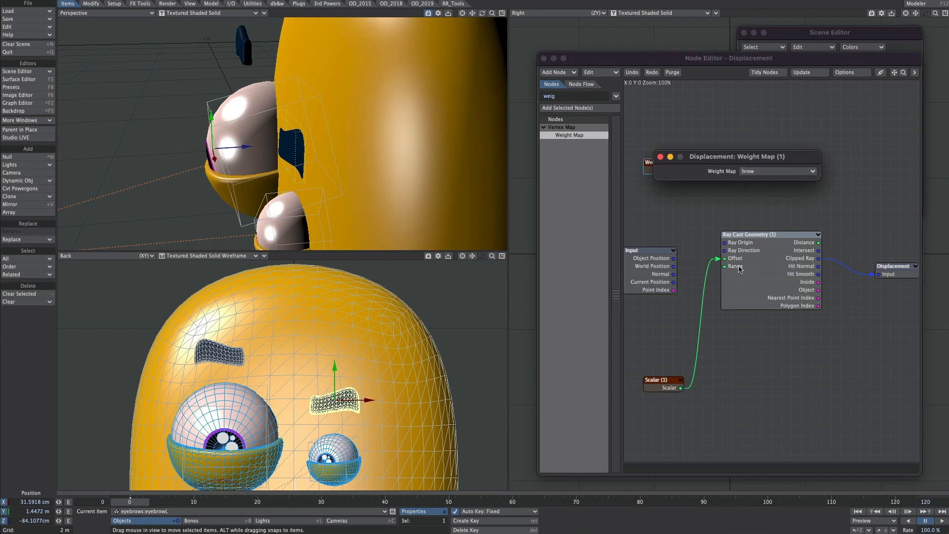
click(660, 157)
Step: Add a scalar Multiply node with the Weight Map value in A and its Result connected to the ray cast's Offset input
double_click(559, 95)
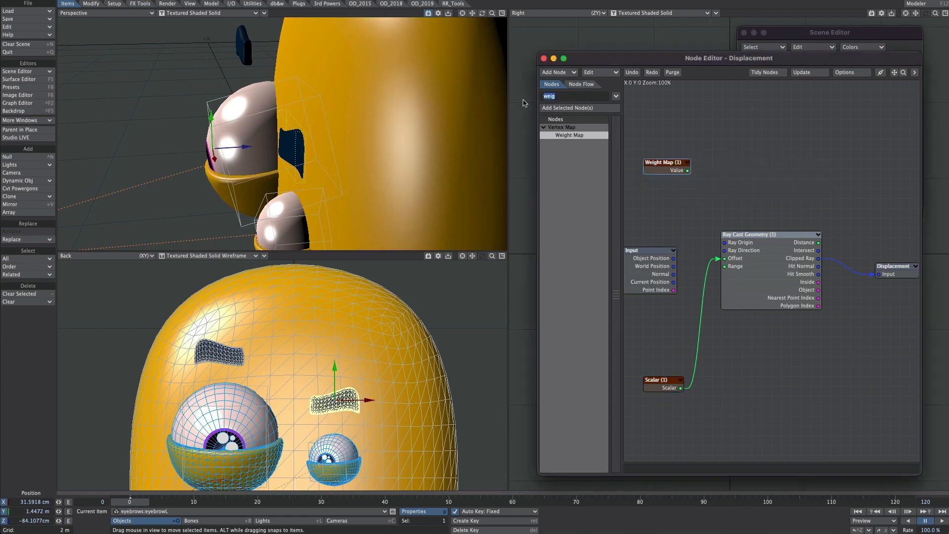
text(multi)
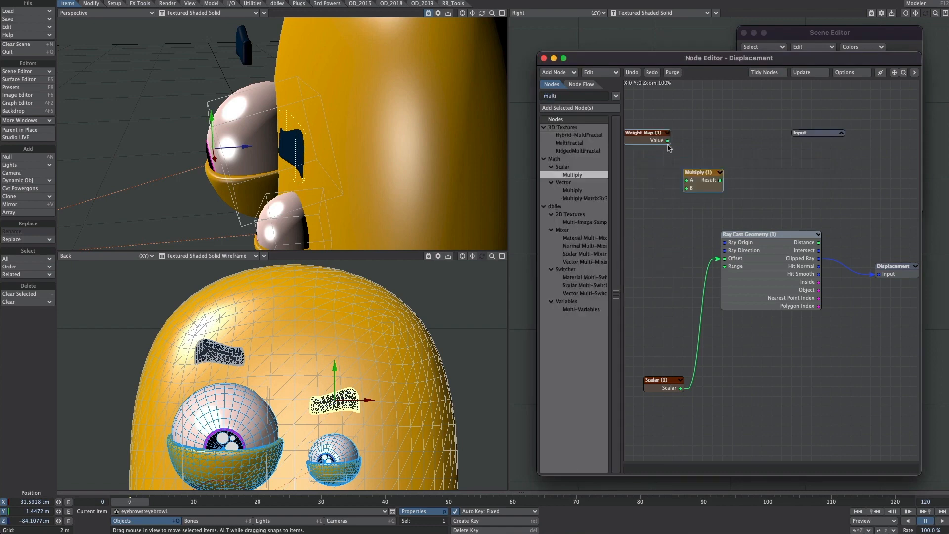
drag(668, 140, 724, 258)
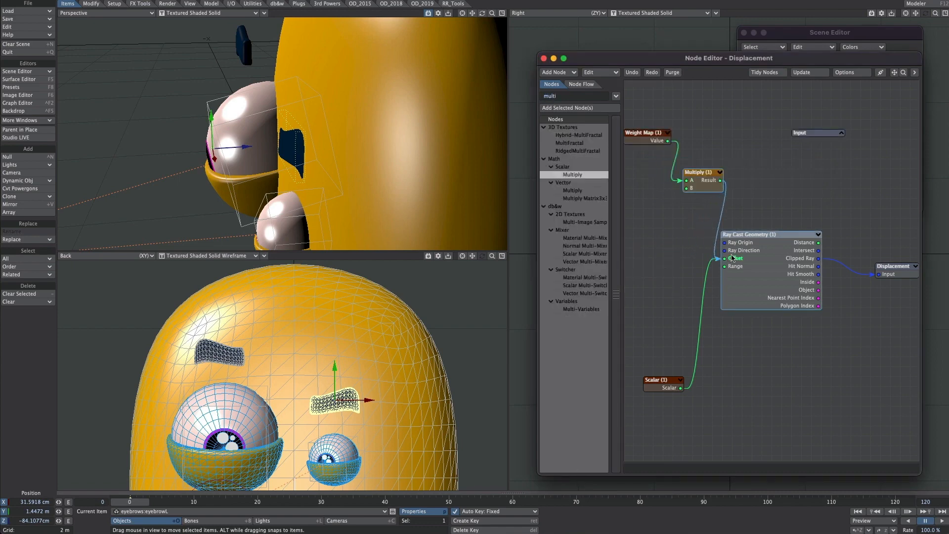
Step: Set the Multiply node's B value to -0.1 and refine it to -0.082 while checking the eyebrow's thickness from the side
double_click(698, 183)
click(716, 313)
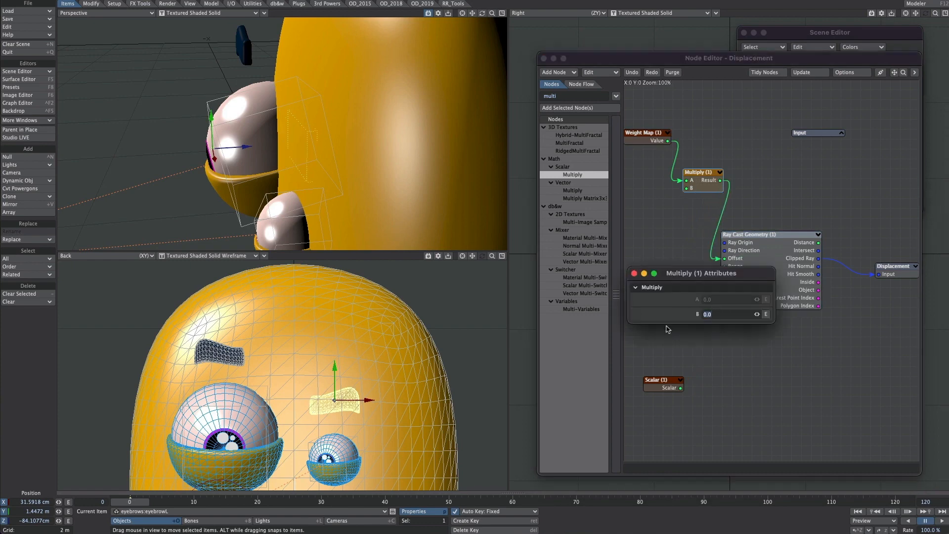
key(Return)
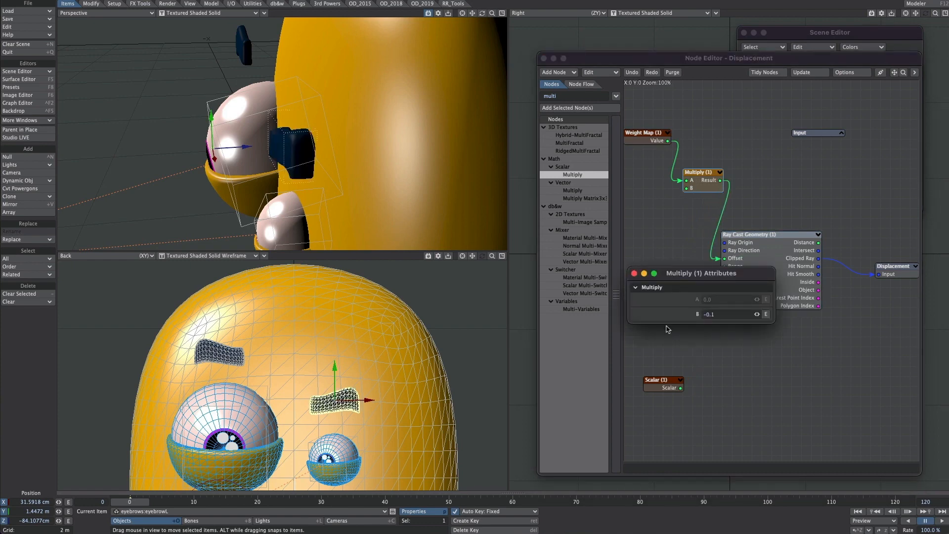
alt+drag(321, 141, 247, 115)
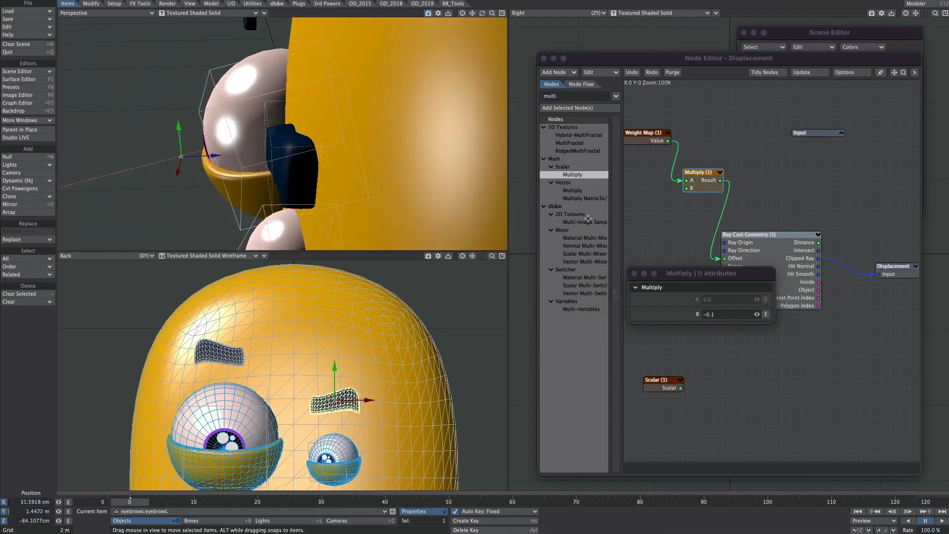
mouse_move(757, 314)
mouse_down()
mouse_move(719, 315)
mouse_move(756, 315)
mouse_up()
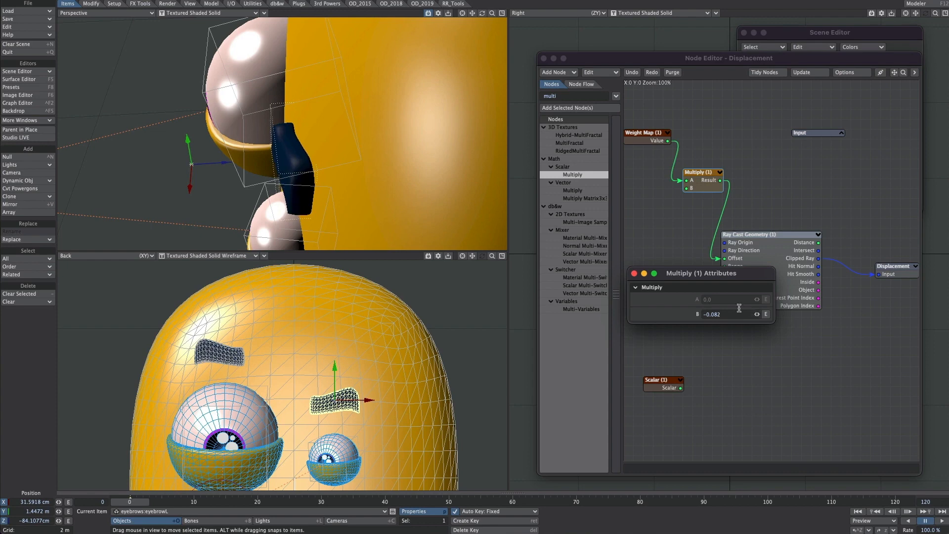
click(634, 274)
Step: Add a scalar Add node combining the Multiply result and the Scalar value, and connect its Result to the ray cast's Offset input
click(563, 96)
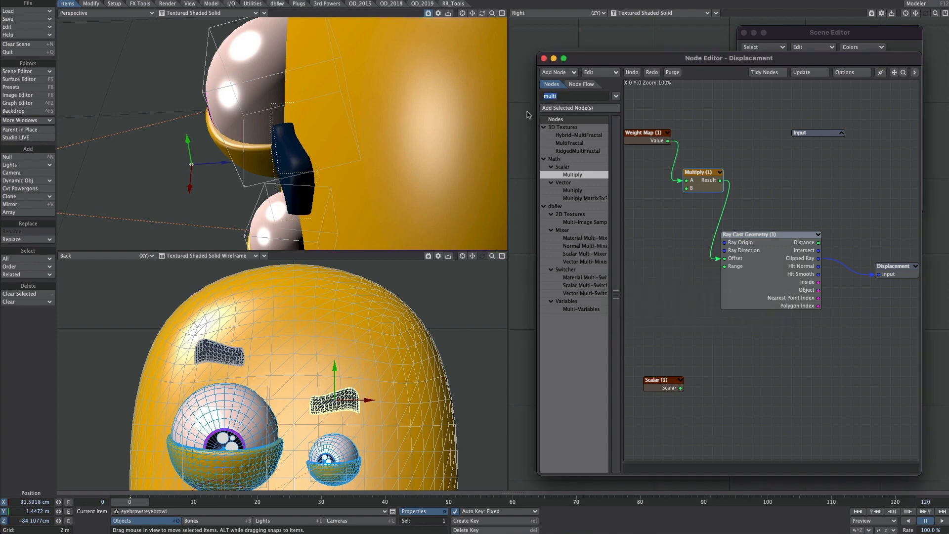
text(add)
drag(567, 167, 692, 309)
drag(681, 390, 676, 317)
drag(720, 180, 724, 258)
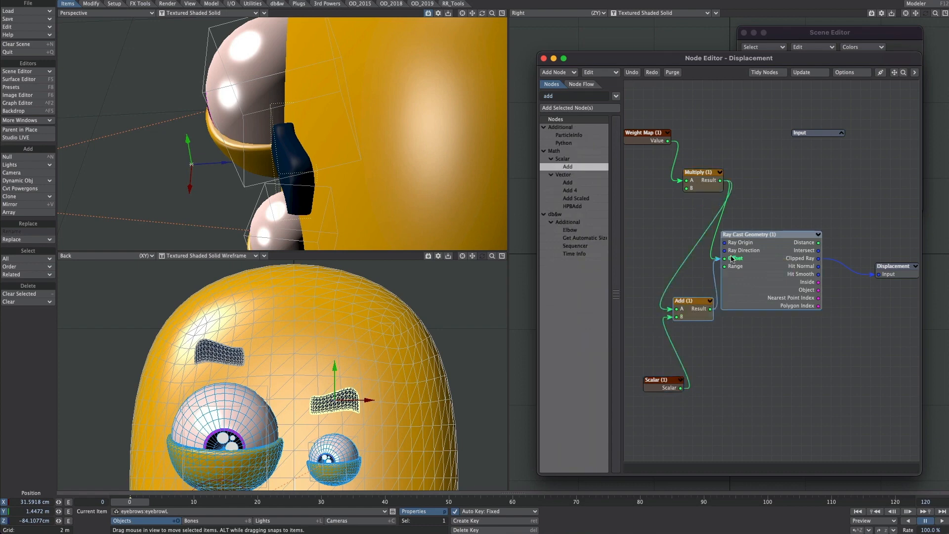
Step: Move eyebrowL out to the body's edge at about 1.07 m on X and back above the small eye to test the projection
alt+drag(336, 161, 502, 168)
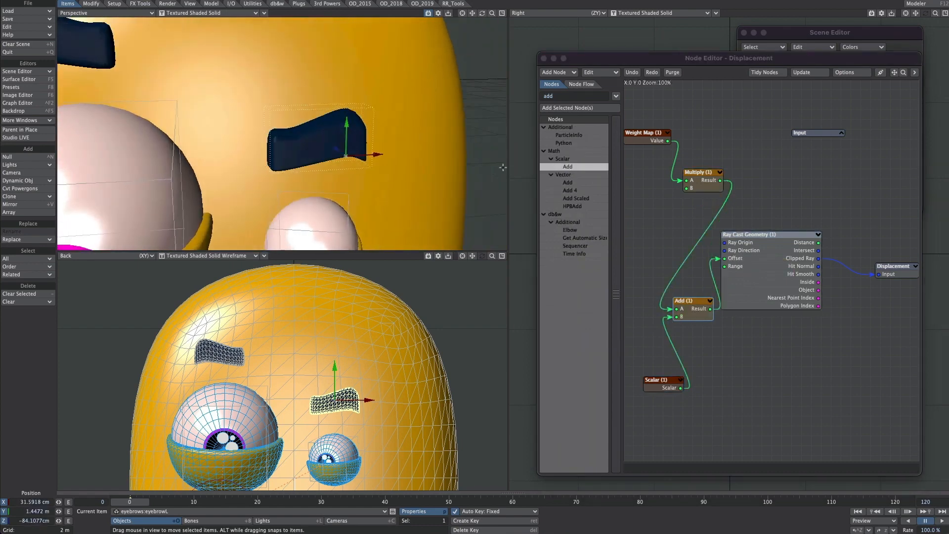
drag(366, 356, 464, 361)
alt+drag(403, 165, 417, 191)
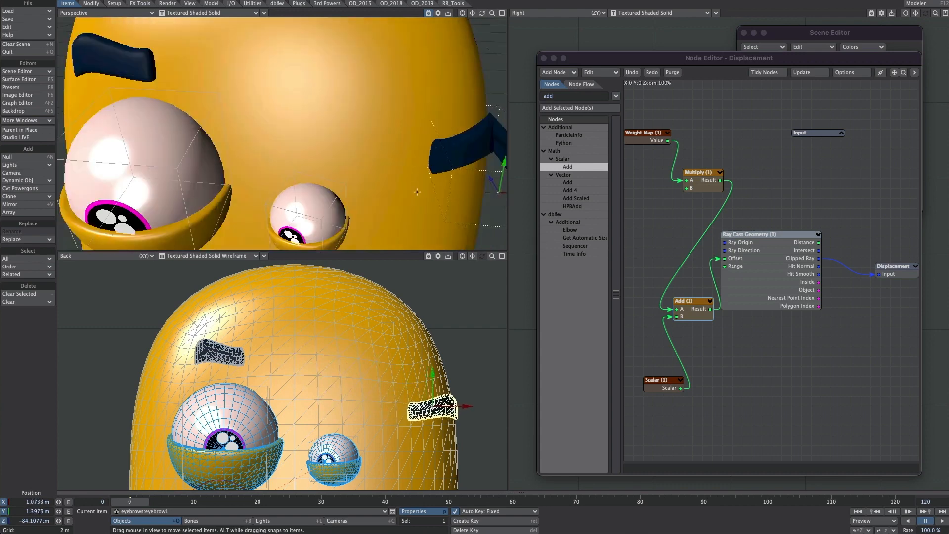
alt+drag(499, 192, 299, 180)
mouse_move(227, 184)
mouse_down()
mouse_move(245, 170)
mouse_move(226, 186)
mouse_up()
drag(428, 373, 344, 348)
drag(345, 349, 340, 357)
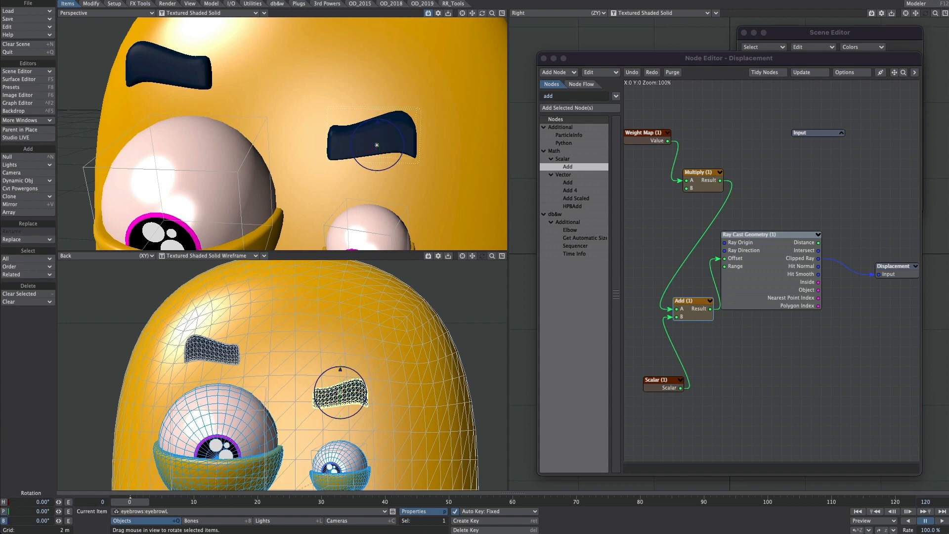
Step: Try rotating and moving eyebrowL over the forehead to test how it conforms to the body
mouse_move(377, 120)
mouse_down()
mouse_move(356, 133)
mouse_move(378, 119)
mouse_up()
key(t)
drag(341, 393, 472, 343)
scroll(405, 211, down, 3)
key(y)
key(t)
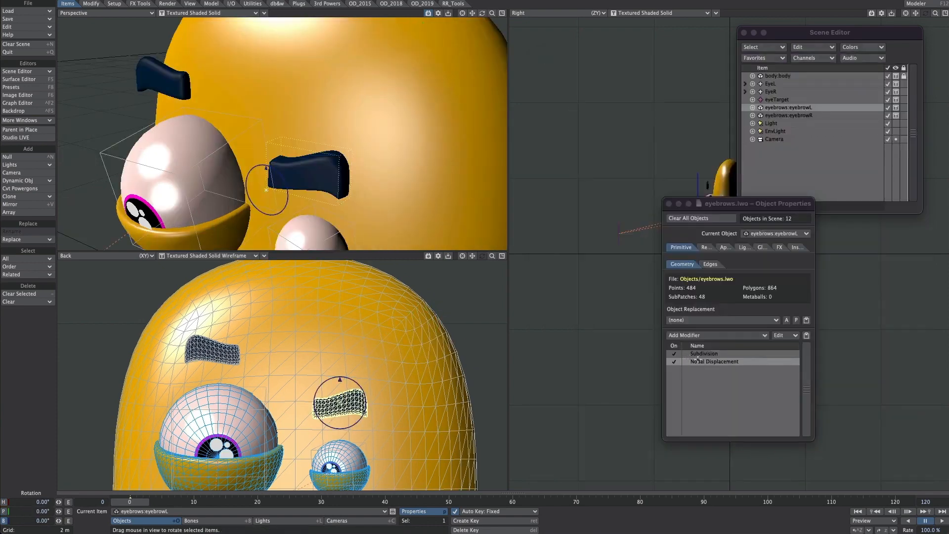
Step: Copy eyebrowL's Nodal Displacement modifier and paste it into the Nodal Displacement modifier of eyebrowR
right_click(698, 361)
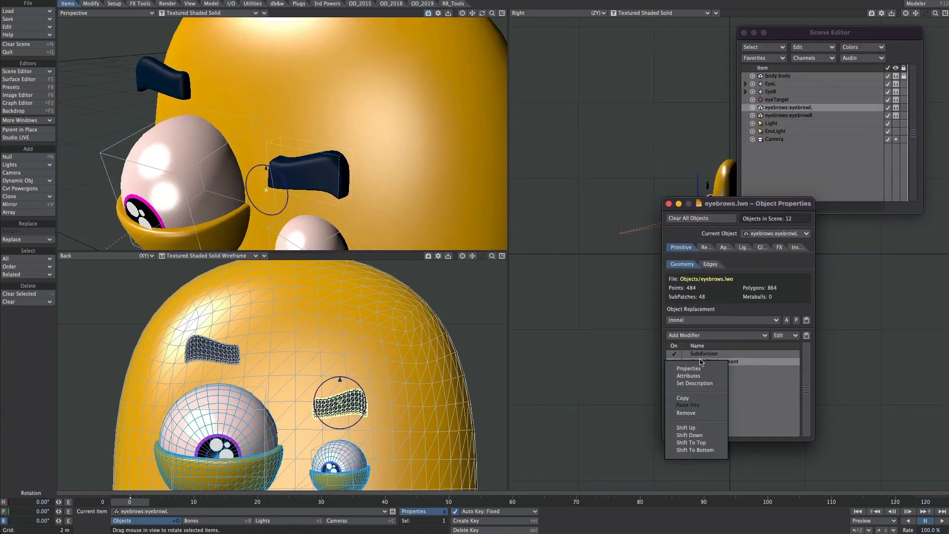
click(687, 399)
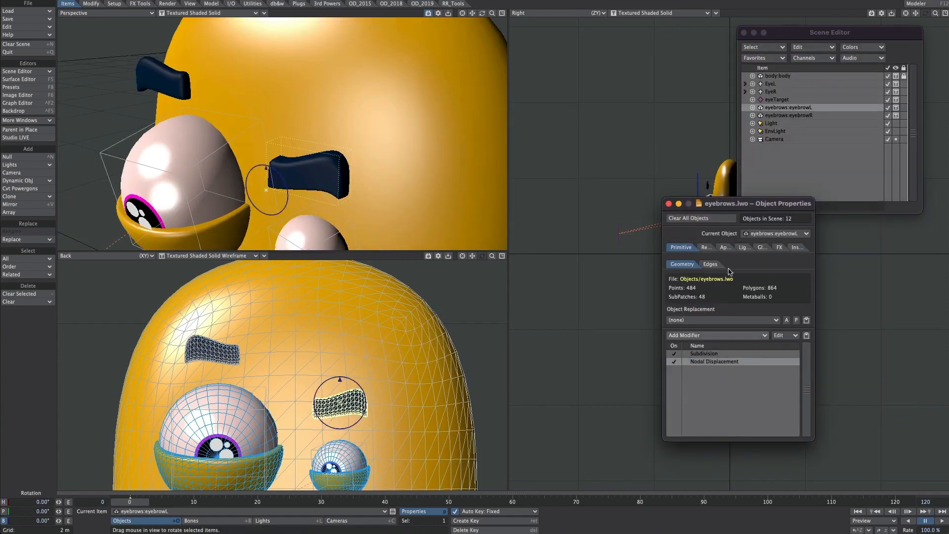
click(800, 115)
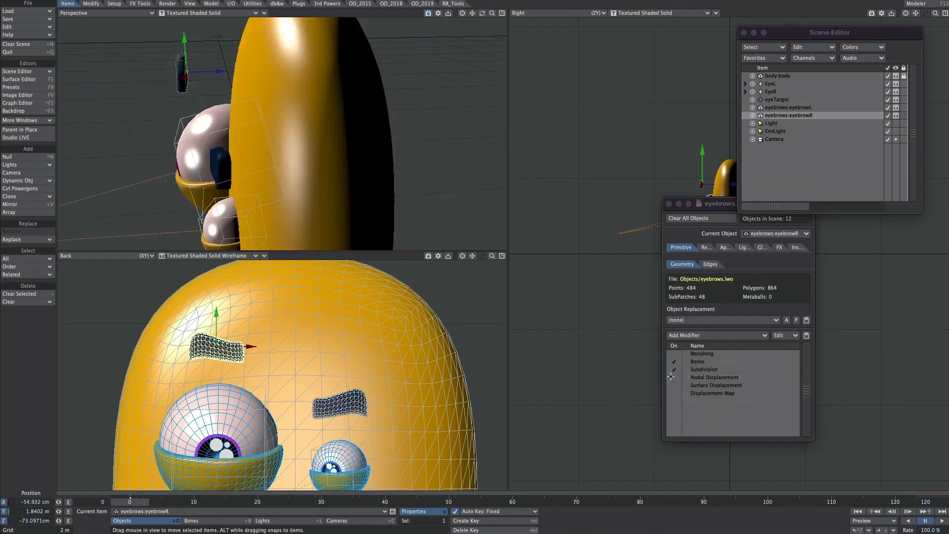
right_click(698, 377)
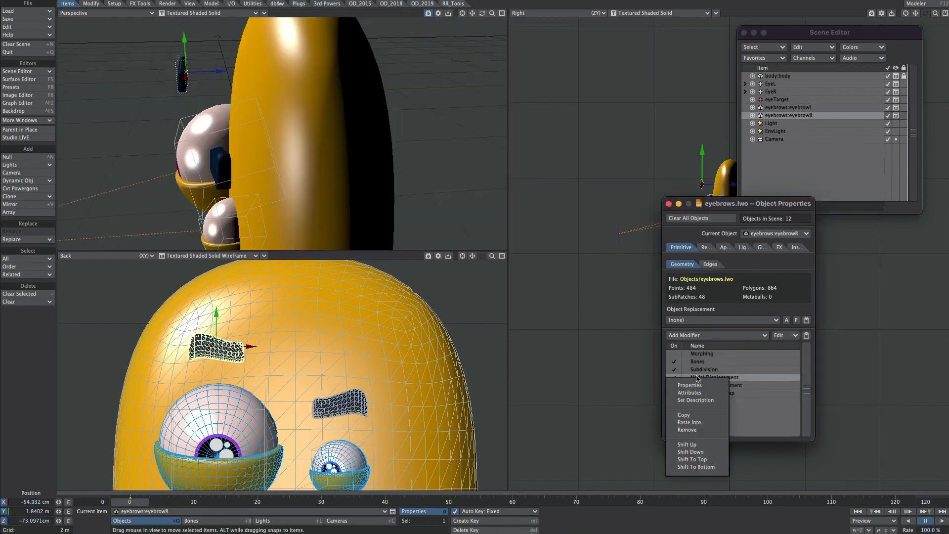
click(690, 422)
Step: Try rotating eyebrowR freely on heading and pitch to see how its projection on the forehead reacts
alt+drag(292, 150, 378, 483)
scroll(326, 393, up, 3)
alt+drag(308, 166, 280, 376)
scroll(308, 163, down, 5)
scroll(318, 405, down, 3)
alt+drag(318, 406, 389, 362)
drag(306, 370, 187, 388)
key(y)
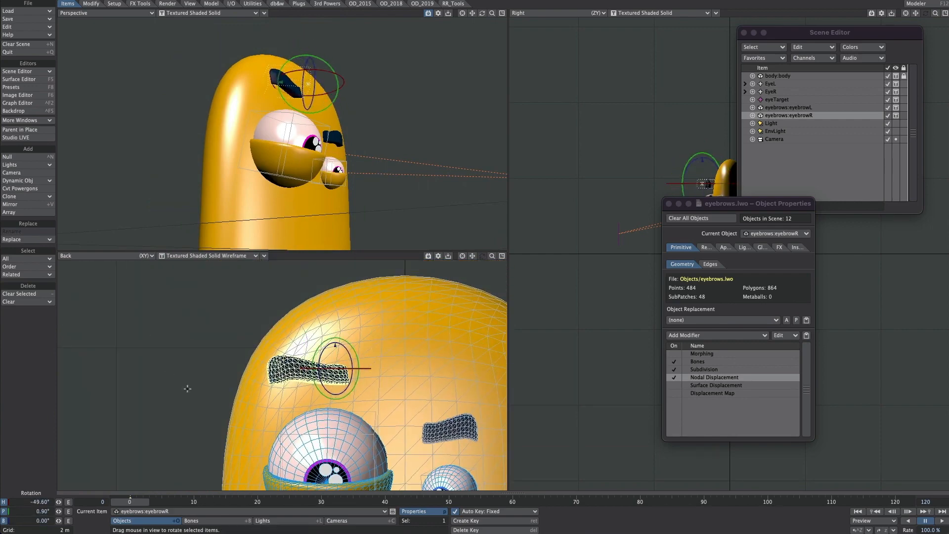
Step: Undo eyebrowR's last rotation and disable its heading and pitch channels so only bank can be rotated
key(ctrl+z)
click(4, 501)
click(4, 511)
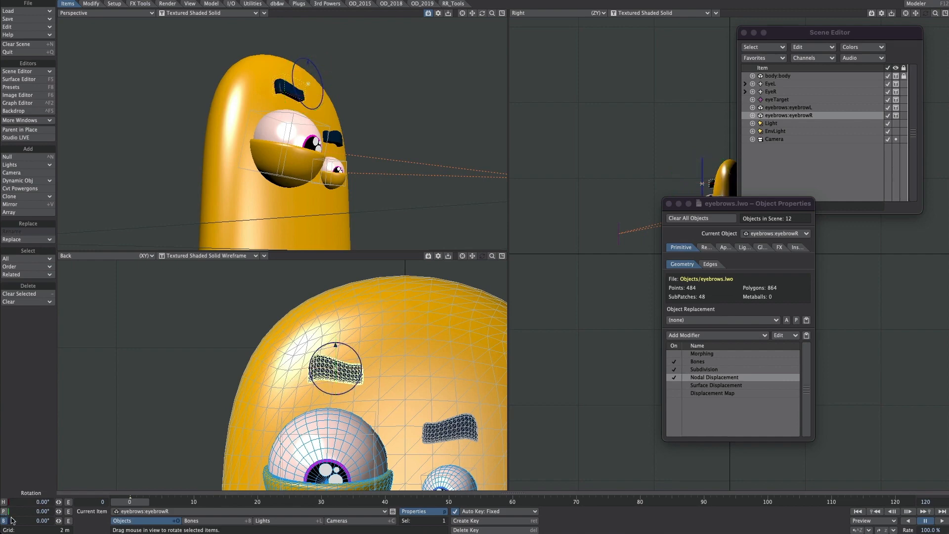
Step: Tilt the eyebrows on bank and place eyebrowL above the small eye at about 46 cm on X and 1.95 m on Y
drag(340, 338, 342, 345)
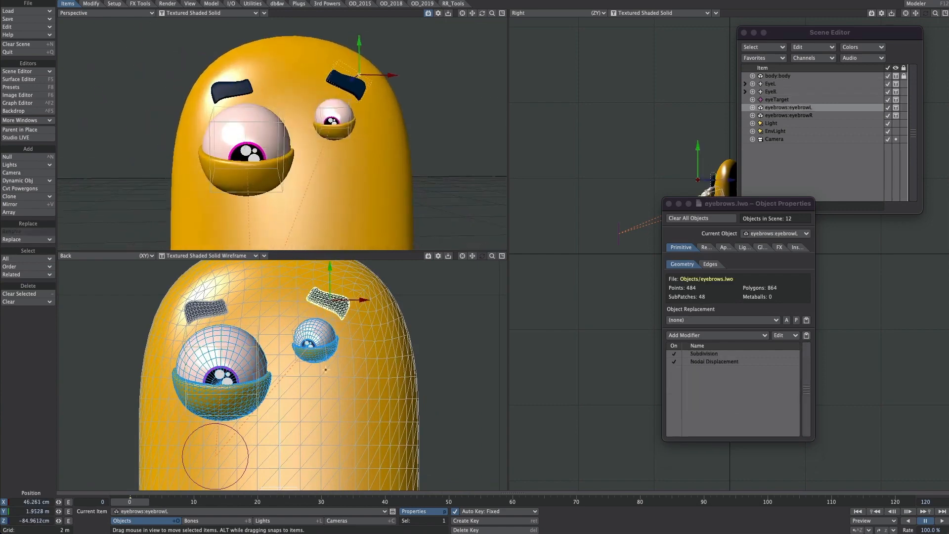
scroll(388, 290, up, 2)
alt+drag(388, 290, 378, 345)
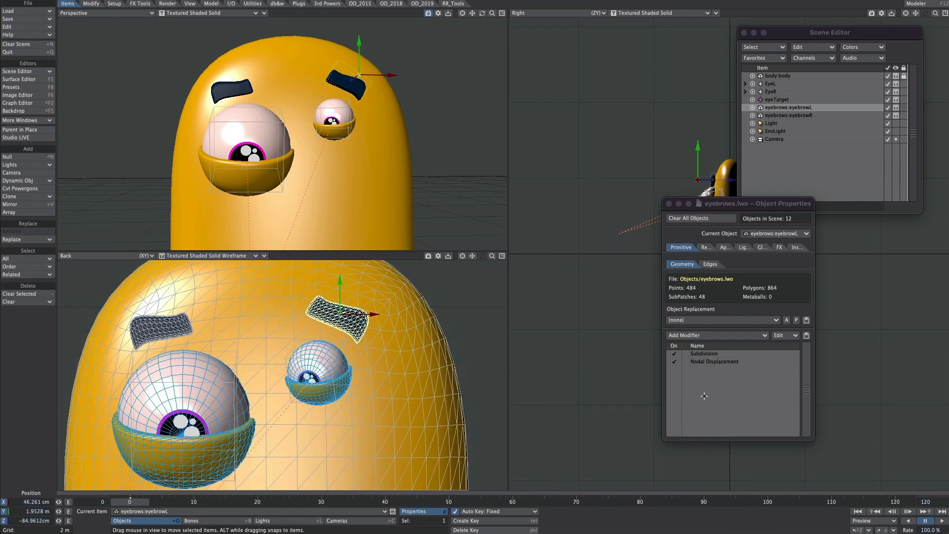
Step: Switch eyebrowL's Subdivision modifier off and back on to compare the base and subdivided mesh up close
click(674, 354)
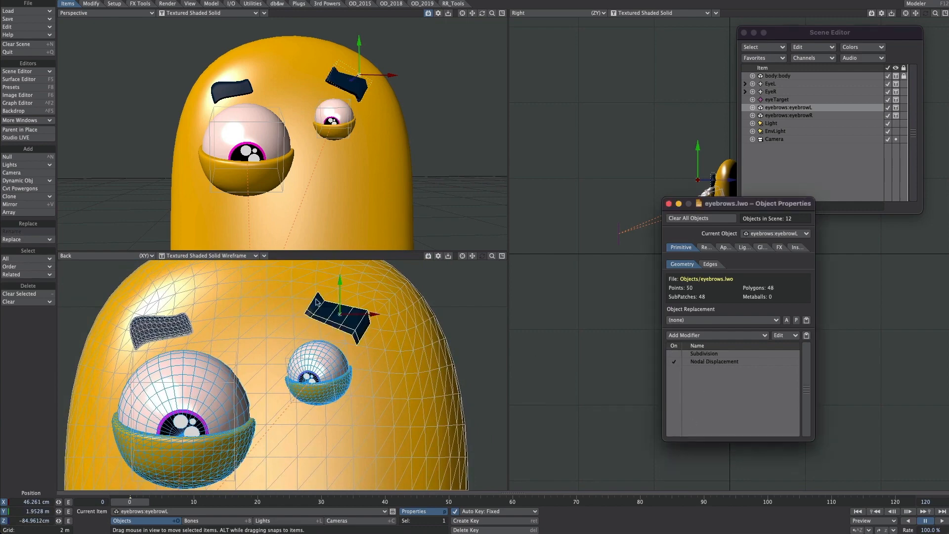
click(674, 354)
scroll(421, 312, up, 3)
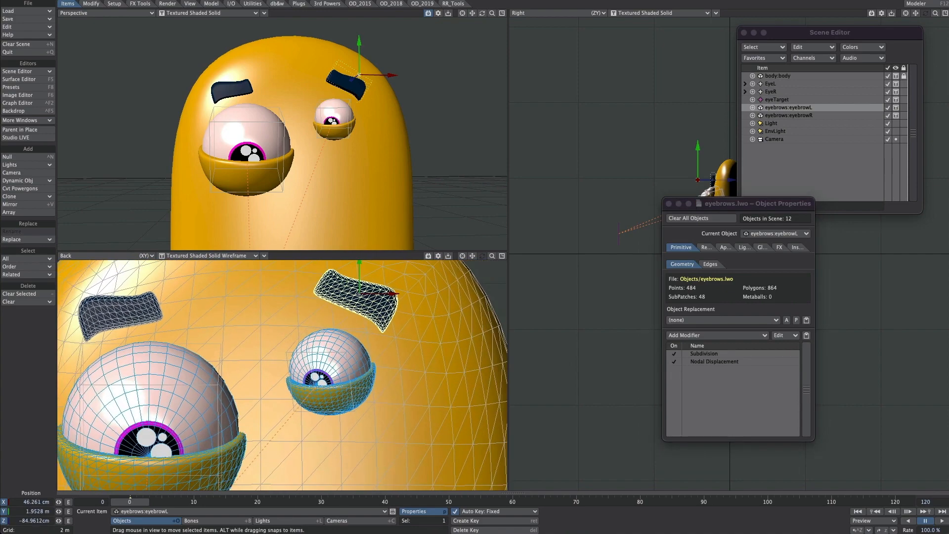
alt+drag(421, 312, 368, 378)
scroll(328, 360, up, 2)
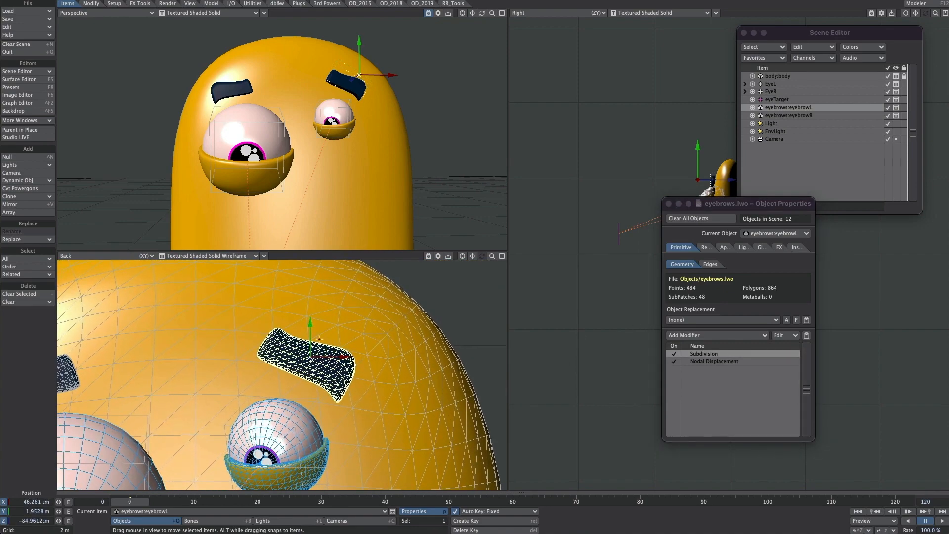
click(674, 354)
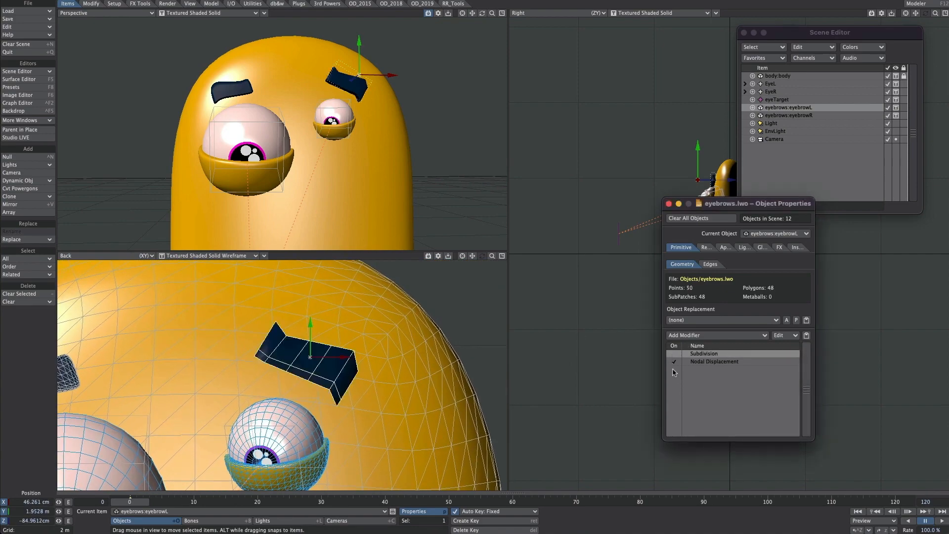
click(675, 355)
Step: Try eyebrowL's Subdivision modifier below Nodal Displacement and restore the order with Subdivision first
drag(700, 354, 701, 373)
click(674, 361)
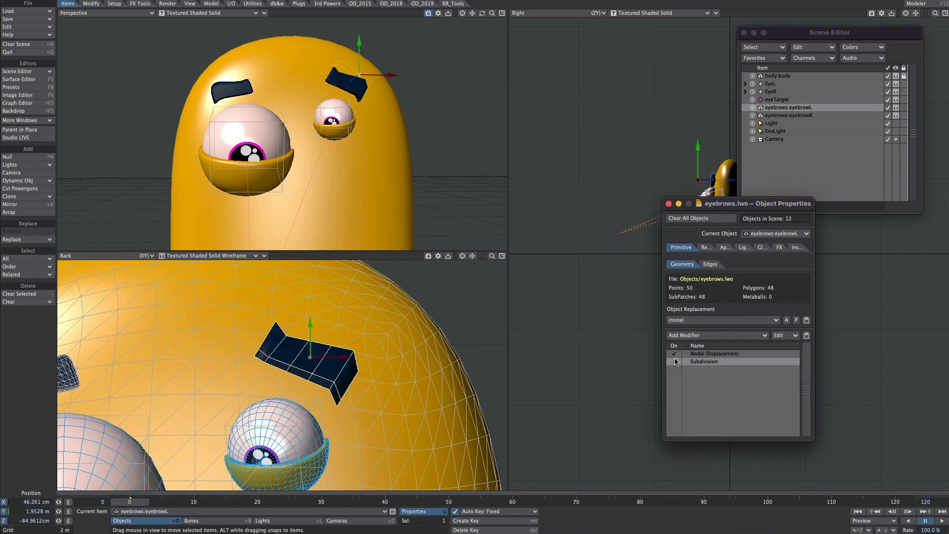
click(675, 362)
alt+drag(384, 136, 497, 230)
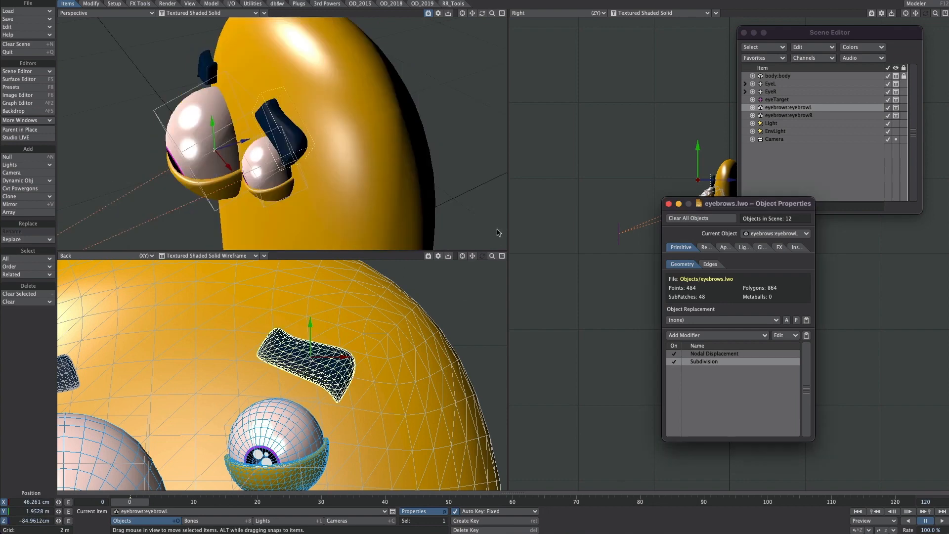
drag(701, 362, 698, 349)
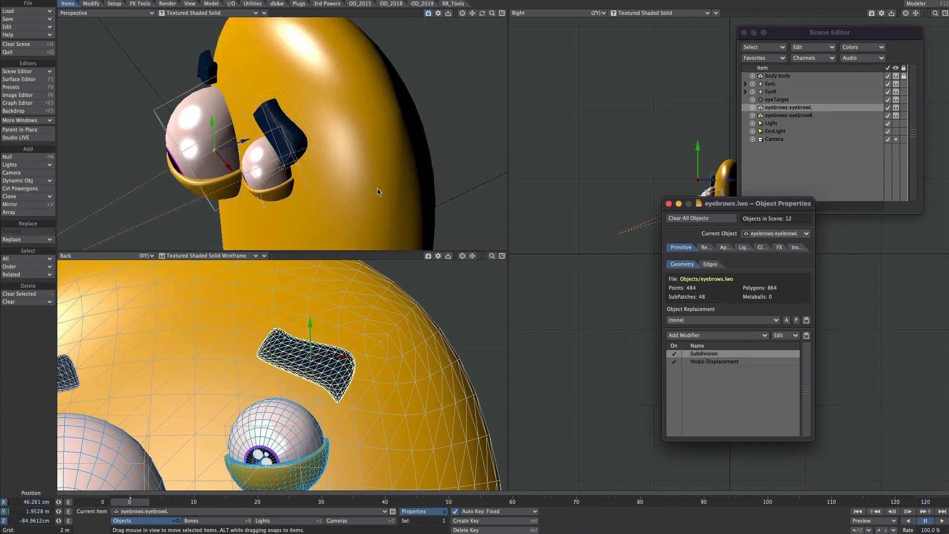
Step: Reposition eyebrowL higher on the body above the small eye, keeping it clear of the eye
ctrl+alt+drag(380, 191, 408, 191)
drag(367, 404, 332, 356)
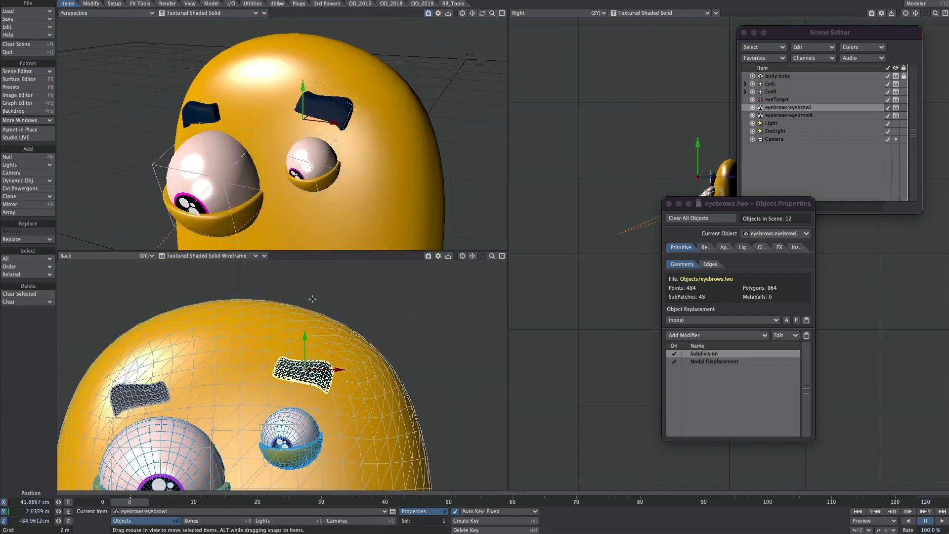
drag(346, 339, 299, 334)
key(y)
key(t)
key(y)
key(h)
Step: Try stretching eyebrowL to about 2.38 on X and 2.14 on Y, and reset its stretch to 1 on both axes
alt+drag(341, 212, 316, 264)
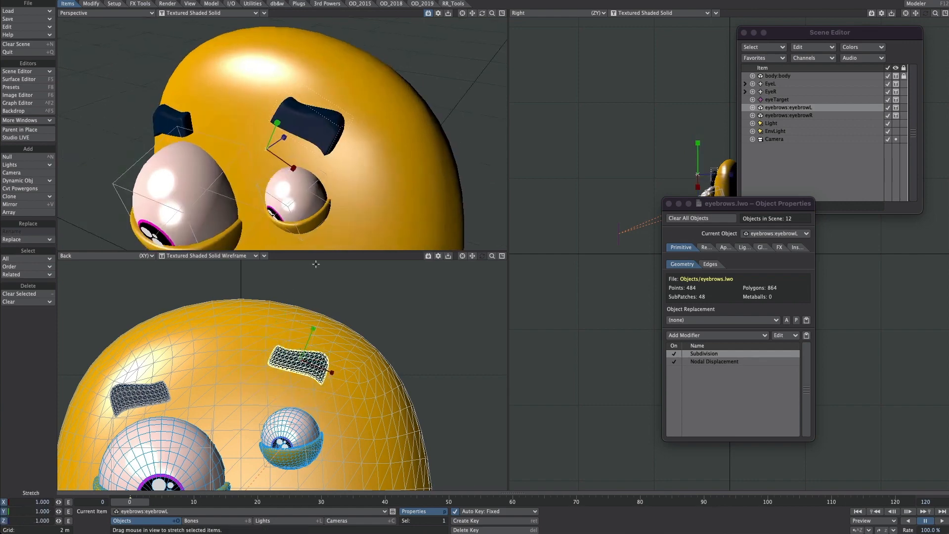
drag(301, 360, 269, 267)
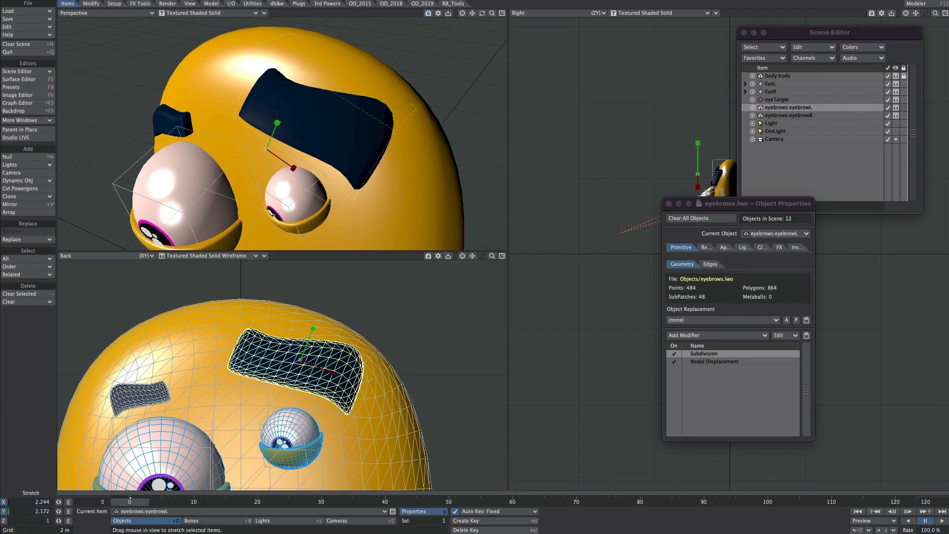
text(1)
key(Return)
alt+drag(339, 105, 287, 135)
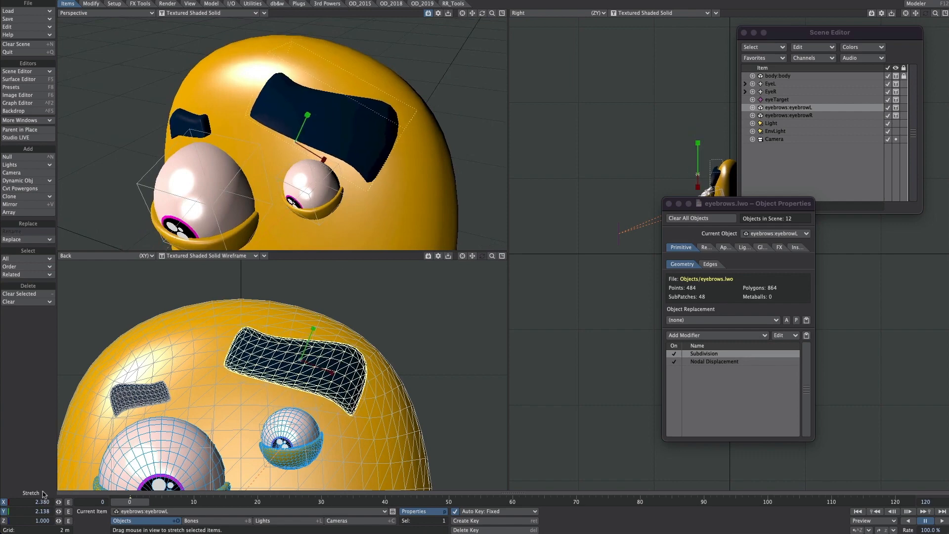
text(n)
text(1)
key(Tab)
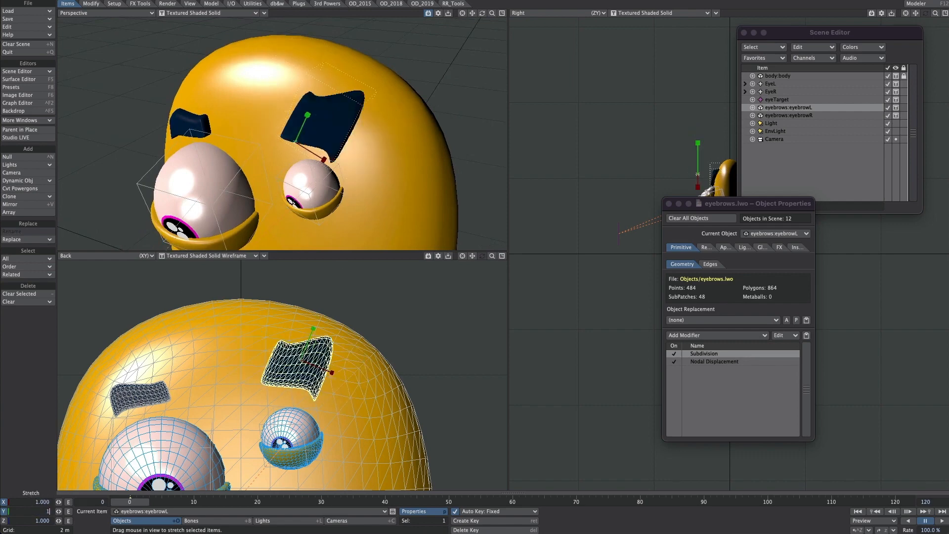
text(1)
key(Tab)
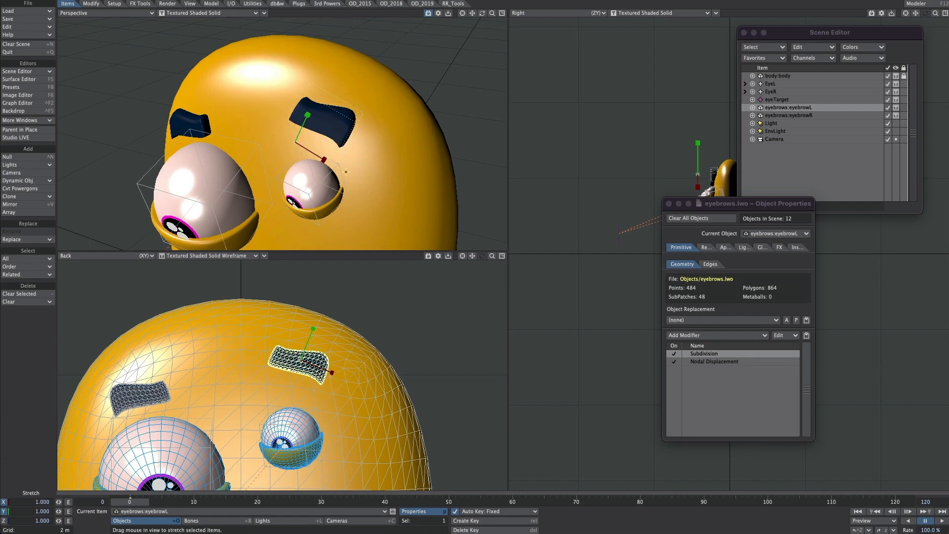
Step: Add a bone with the default name Bone to eyebrowL
alt+shift+drag(346, 172, 292, 210)
ctrl+alt+drag(293, 210, 337, 144)
key(equal)
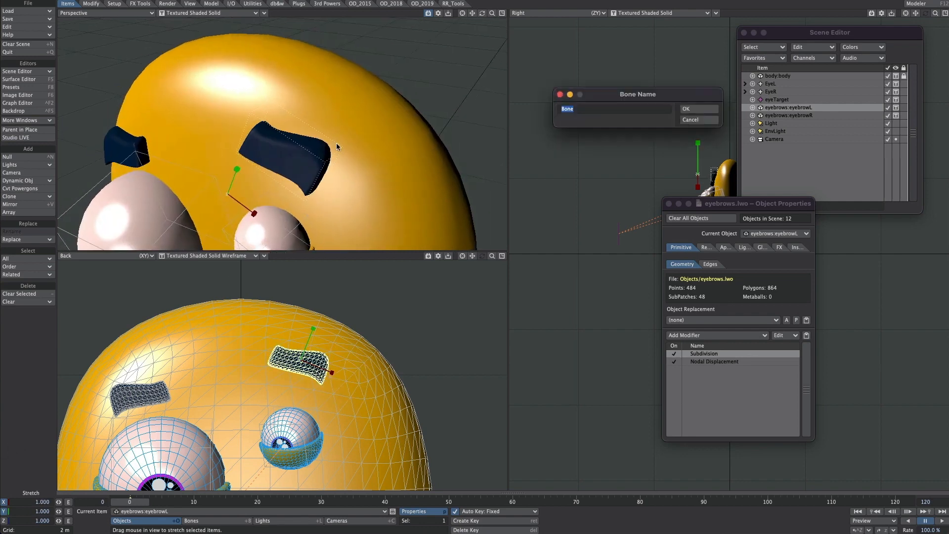
key(Return)
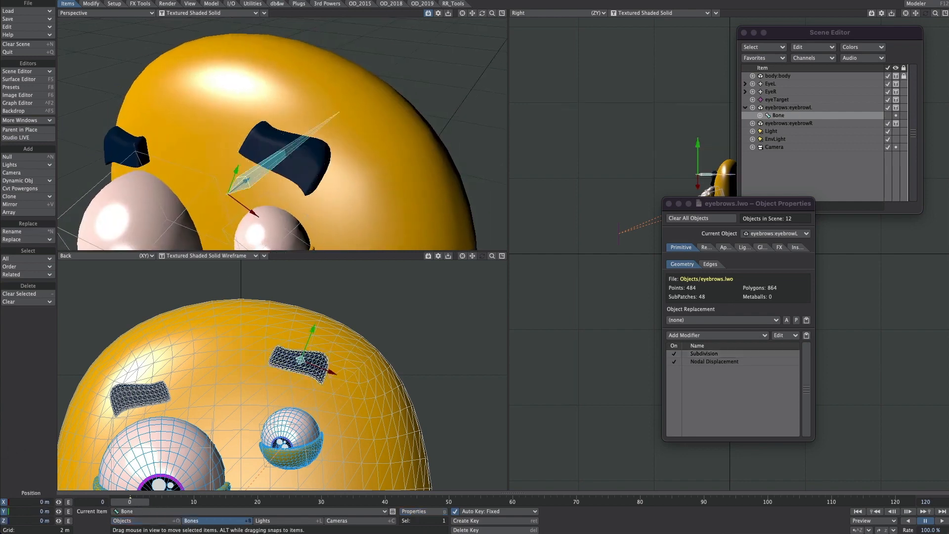
Step: With Subdivision and Nodal Displacement temporarily disabled, add a Bones modifier above them on eyebrowL and re-enable both
click(674, 354)
click(674, 361)
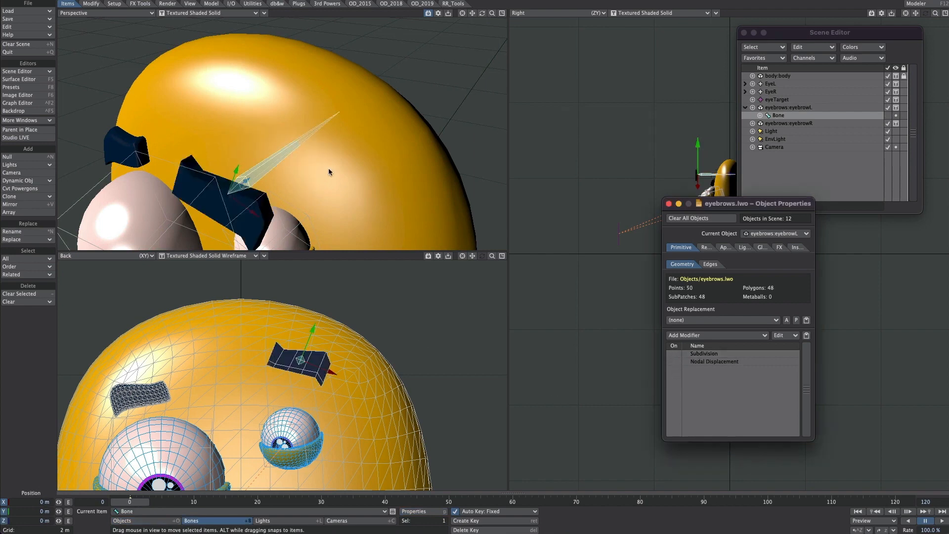
click(677, 336)
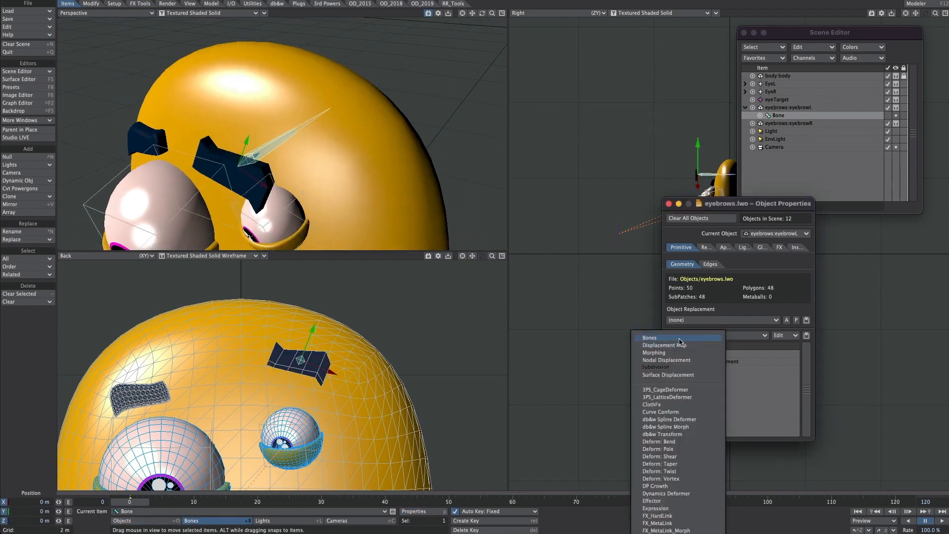
click(681, 338)
drag(700, 369, 692, 355)
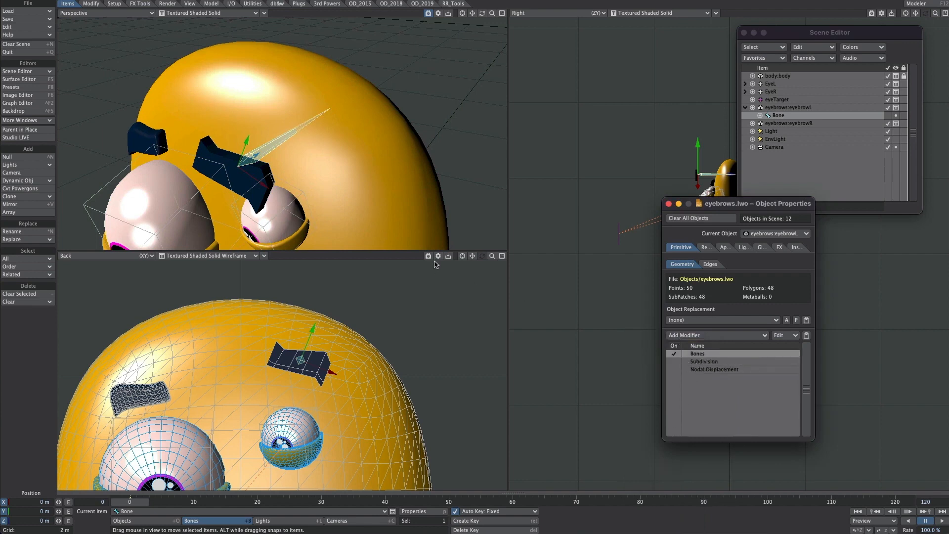
click(674, 362)
click(674, 370)
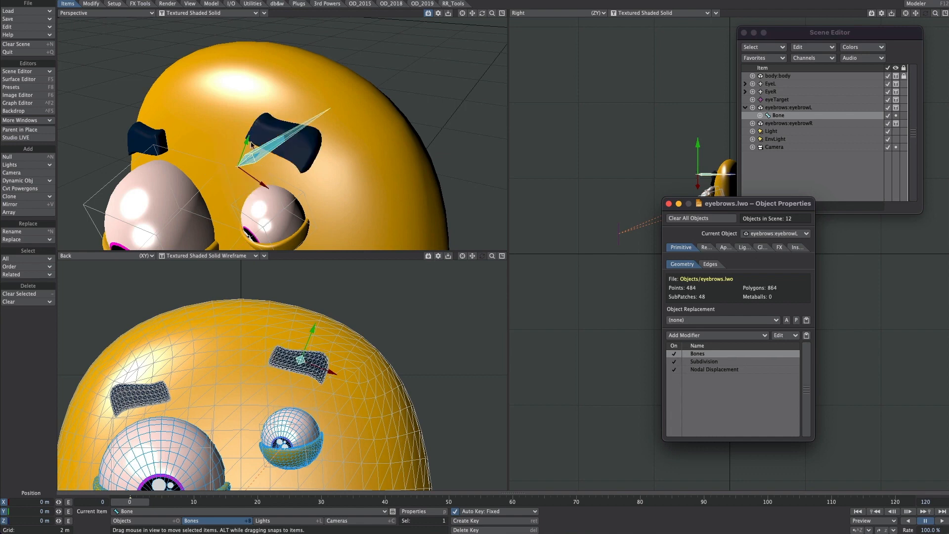
Step: Move eyebrowL's bone sideways, stretch it to about 1.4 on X and 1.9 on Y, and undo the stretch
drag(325, 331, 306, 364)
key(h)
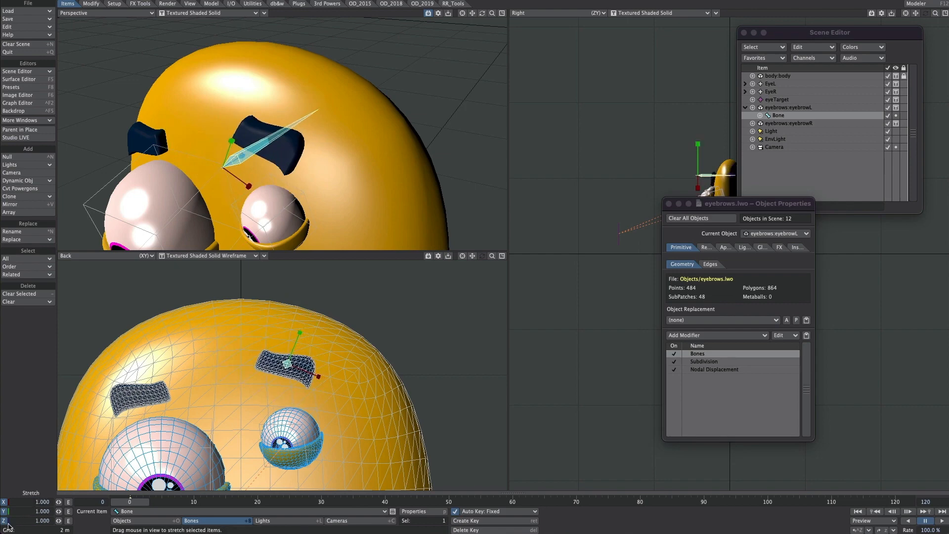
drag(353, 312, 440, 236)
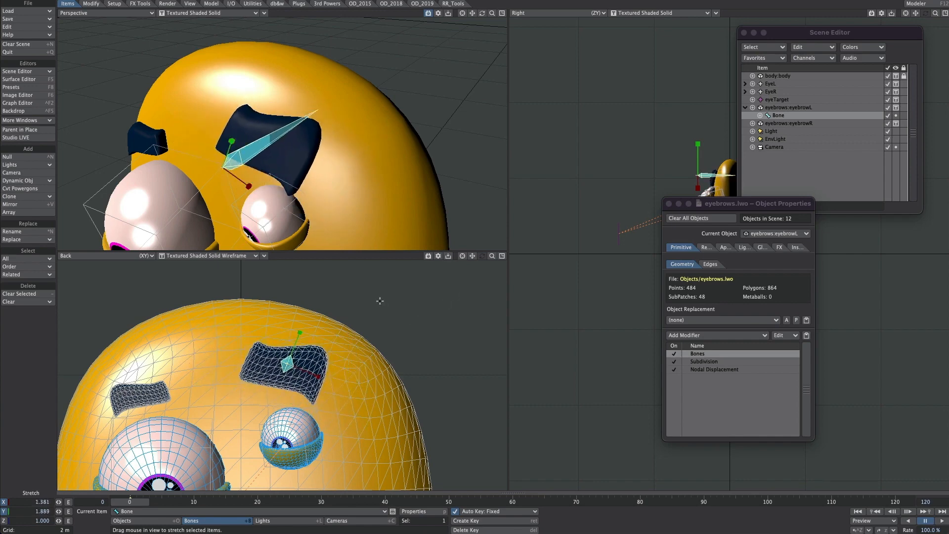
key(ctrl+z)
alt+drag(331, 146, 382, 178)
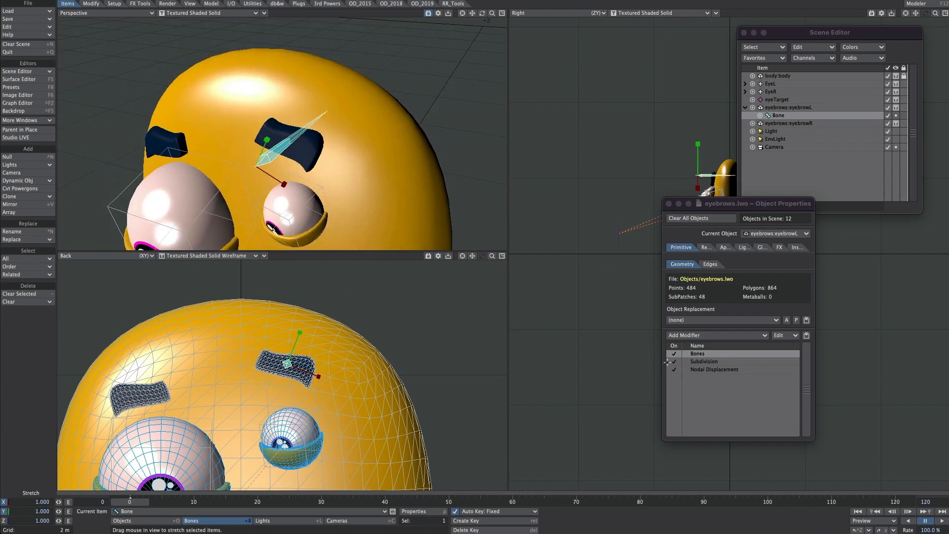
Step: Remove the test bone setup from eyebrowL
click(702, 354)
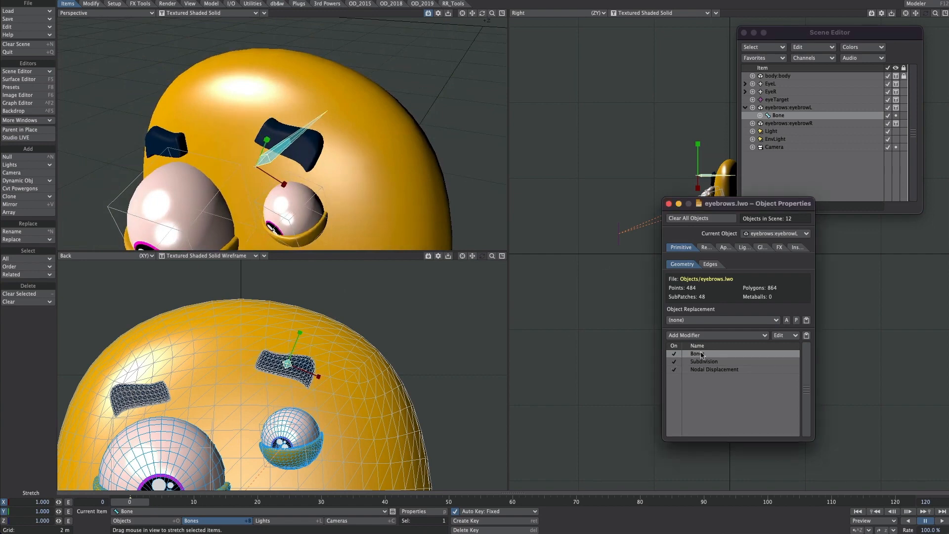
key(Delete)
click(675, 108)
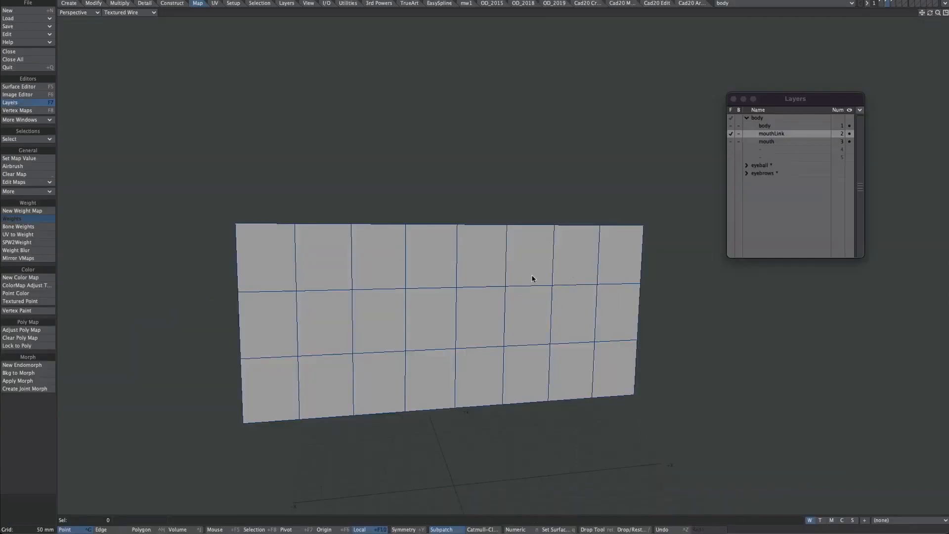
Step: Inspect the mouthLink layer's flat grid in Modeler and bring up the mouth layer
ctrl+alt+drag(563, 271, 580, 416)
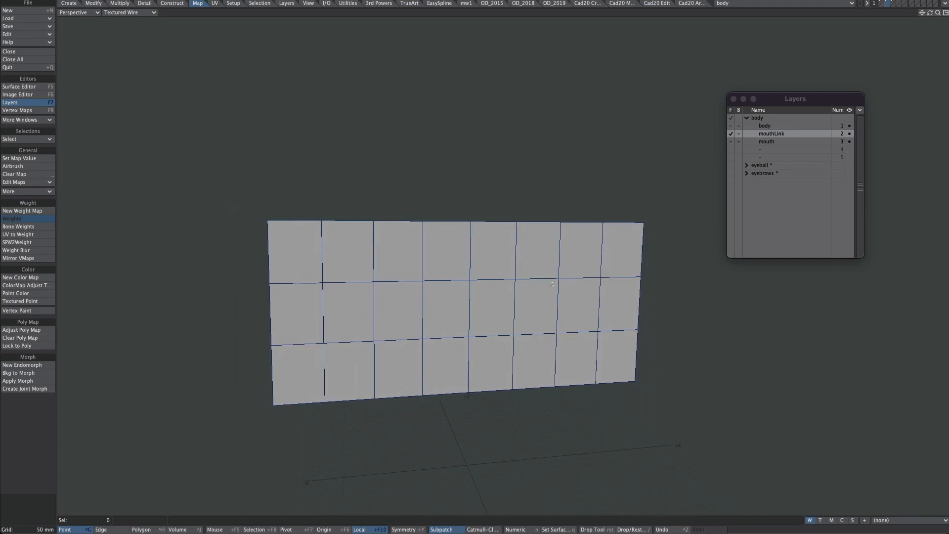
alt+drag(487, 266, 365, 348)
click(768, 142)
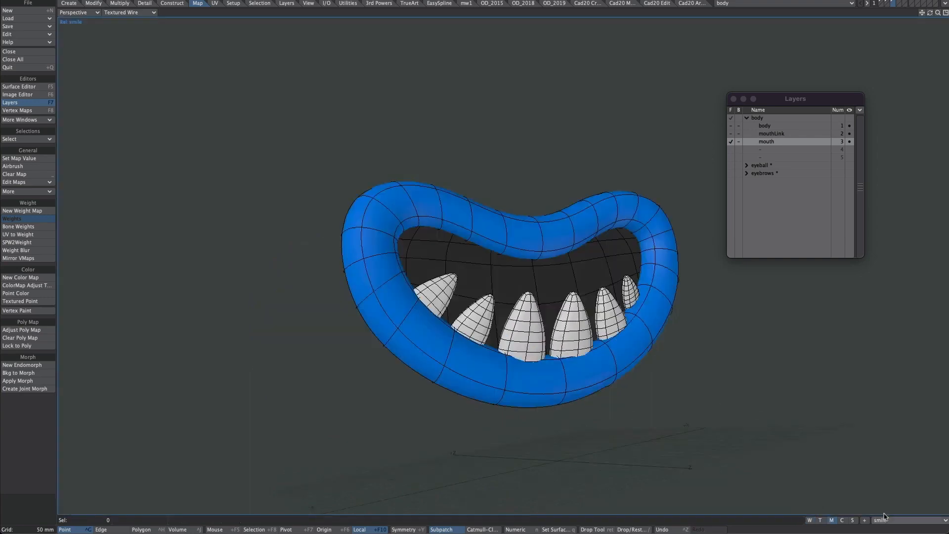
Step: Compare the mouth layer's base shape with its smile endomorph by switching between the two
click(890, 520)
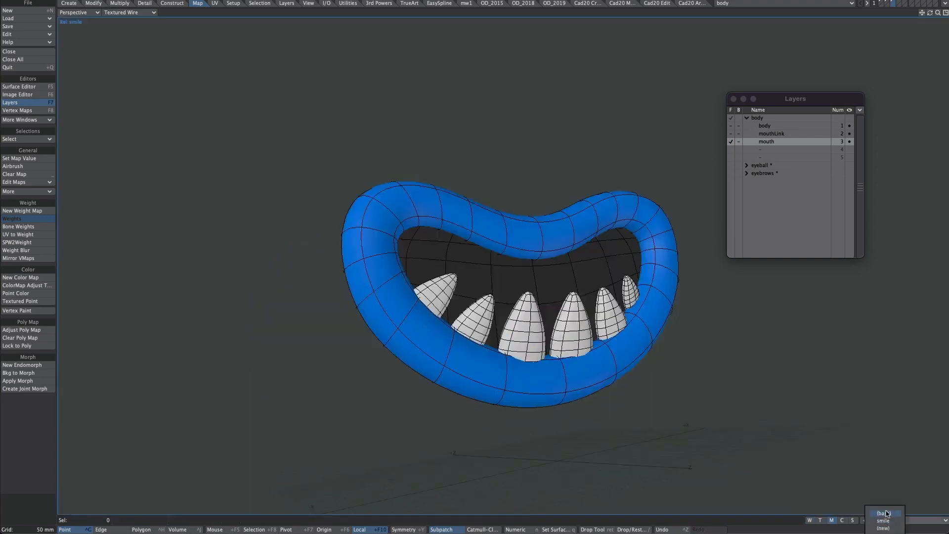
click(889, 519)
click(890, 519)
click(891, 526)
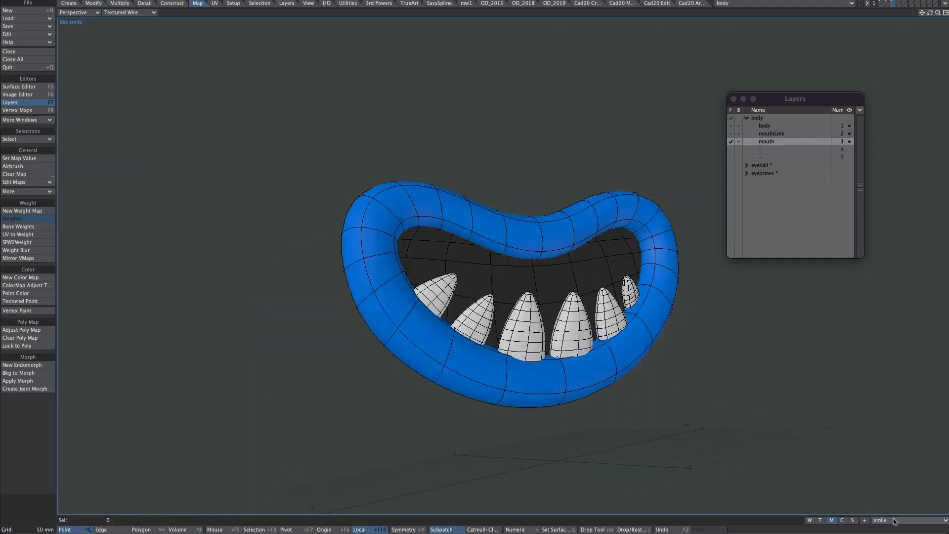
click(893, 520)
click(895, 512)
click(896, 521)
click(895, 526)
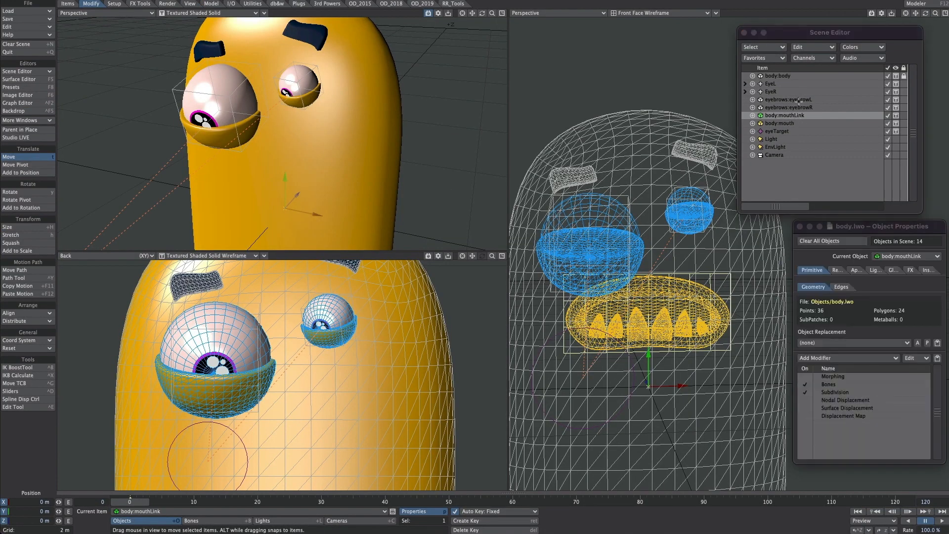
Step: In Layout, set body:mouth's Display SubPatch Level to 1
click(784, 124)
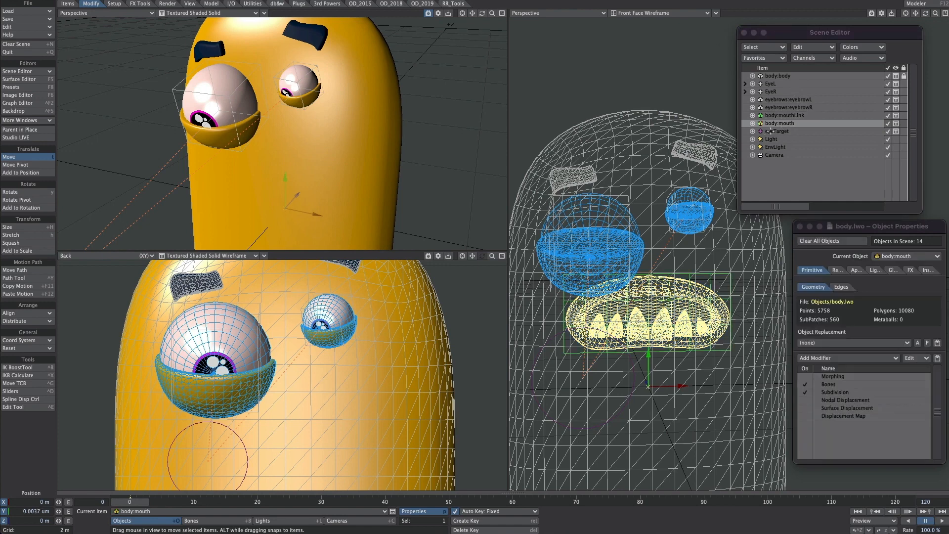
click(833, 392)
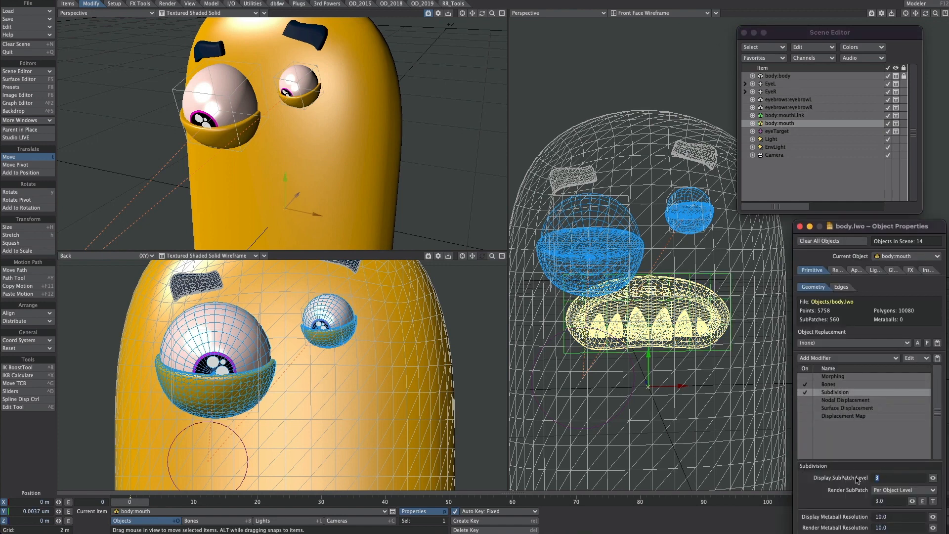
key(Return)
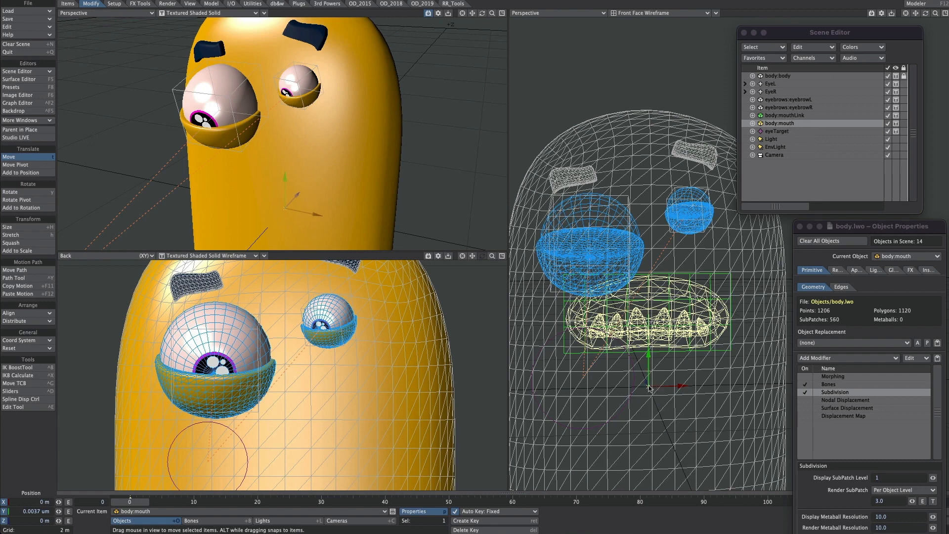
Step: Move body:mouthLink's pivot up to the mouth, at about 64.3 cm on Y
click(797, 116)
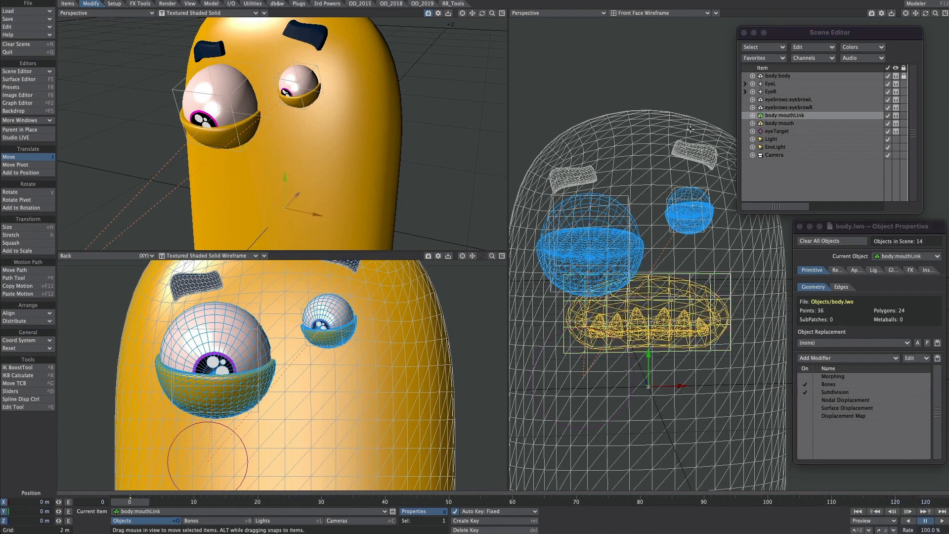
click(26, 165)
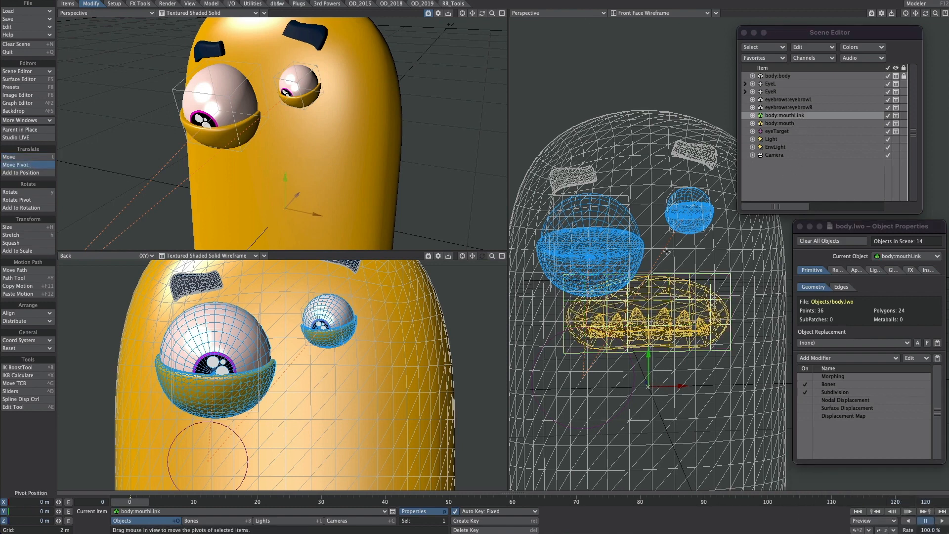
key(1)
drag(649, 351, 648, 281)
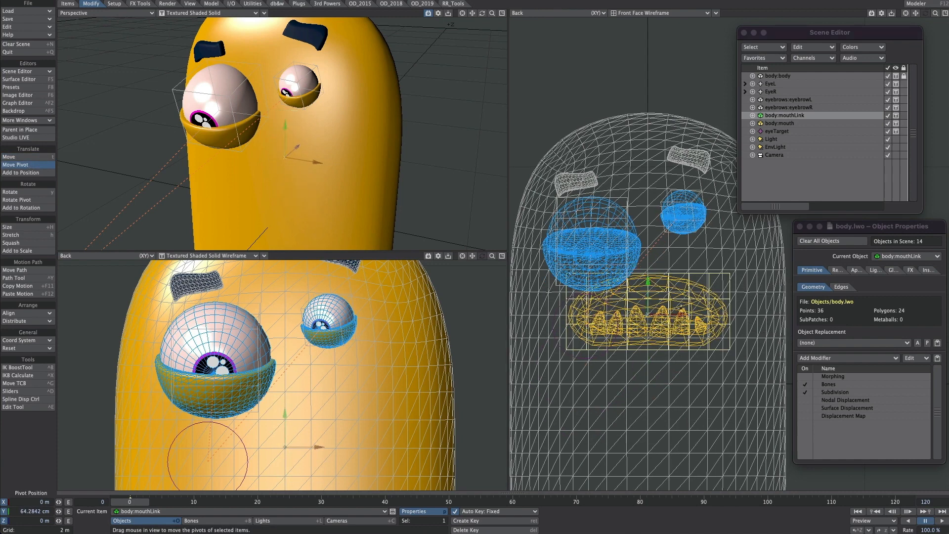
Step: Move body:mouthLink forward out of the body to about -90.9 cm on Z
key(t)
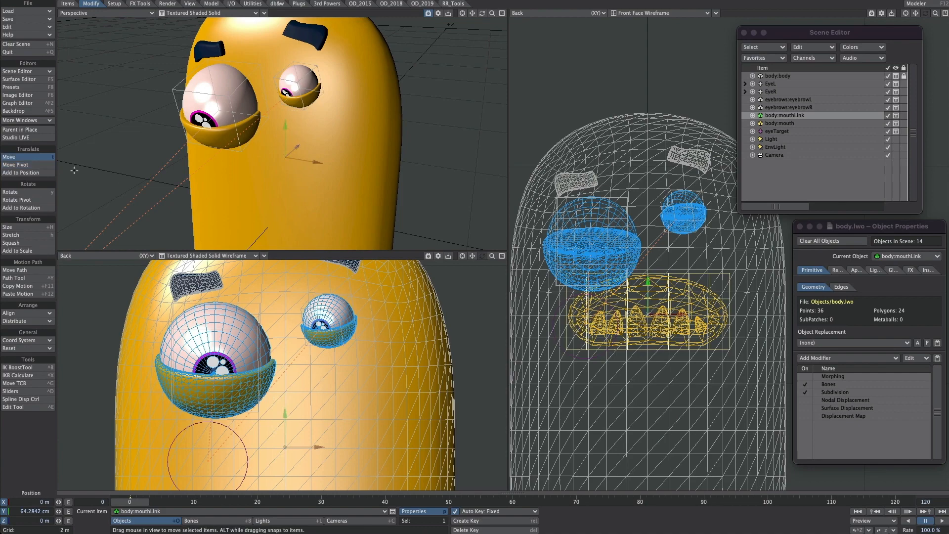
alt+drag(680, 303, 614, 345)
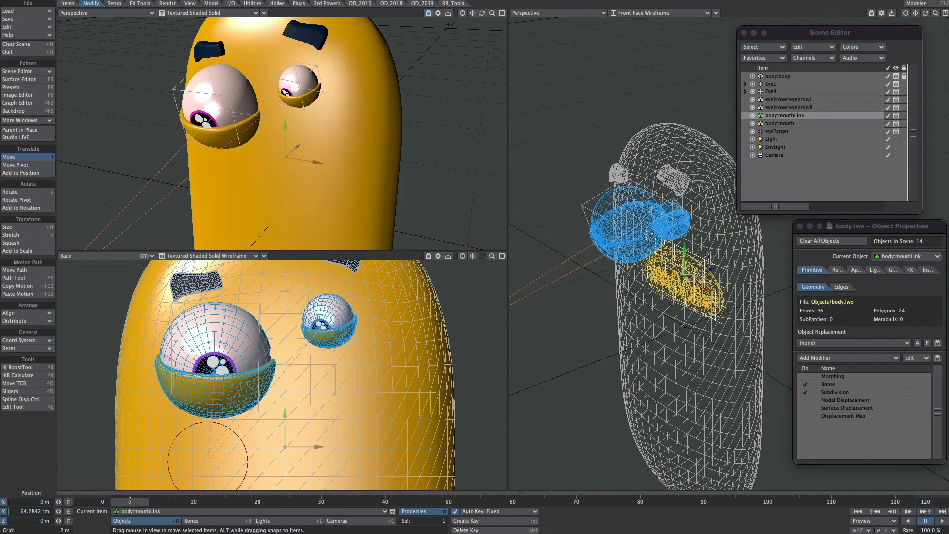
drag(711, 269, 643, 289)
alt+drag(696, 271, 769, 256)
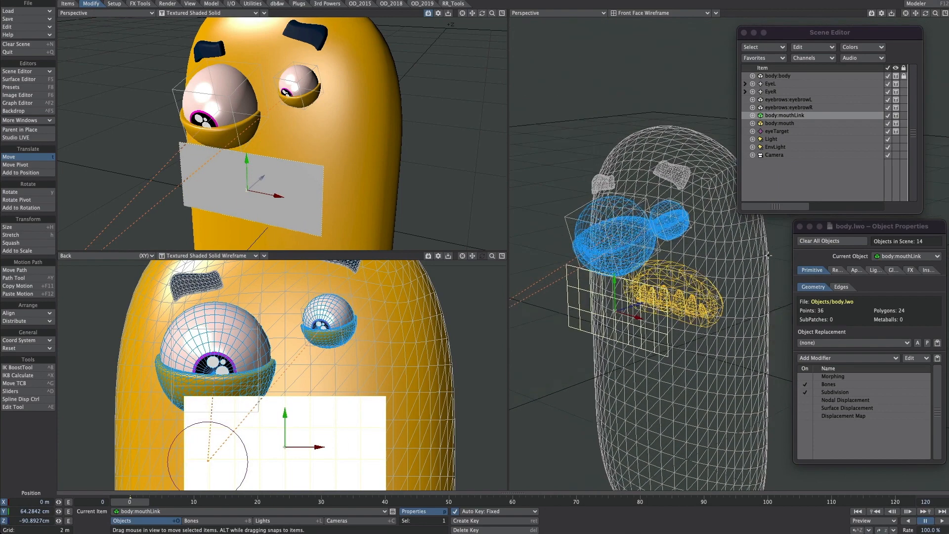
Step: Open mouthLink's Nodal Displacement node network and add a Ray Cast Geometry node
double_click(834, 400)
click(576, 96)
text(ray)
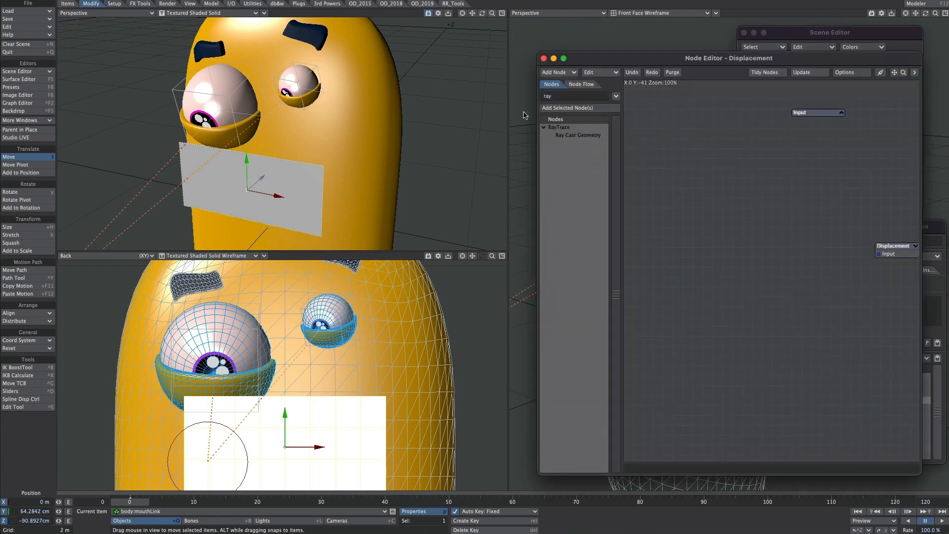
double_click(569, 136)
Step: Ray cast against body:body with ray direction Y set to 0, and connect the node's Clipped Ray output to the Displacement input
double_click(765, 264)
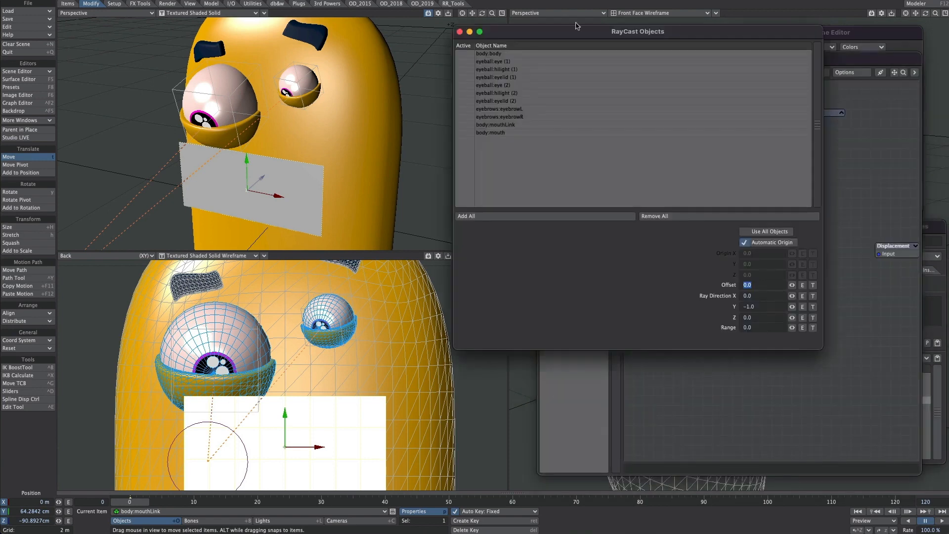
click(460, 53)
click(461, 54)
drag(760, 307, 716, 308)
text(0)
key(Tab)
key(Return)
click(460, 32)
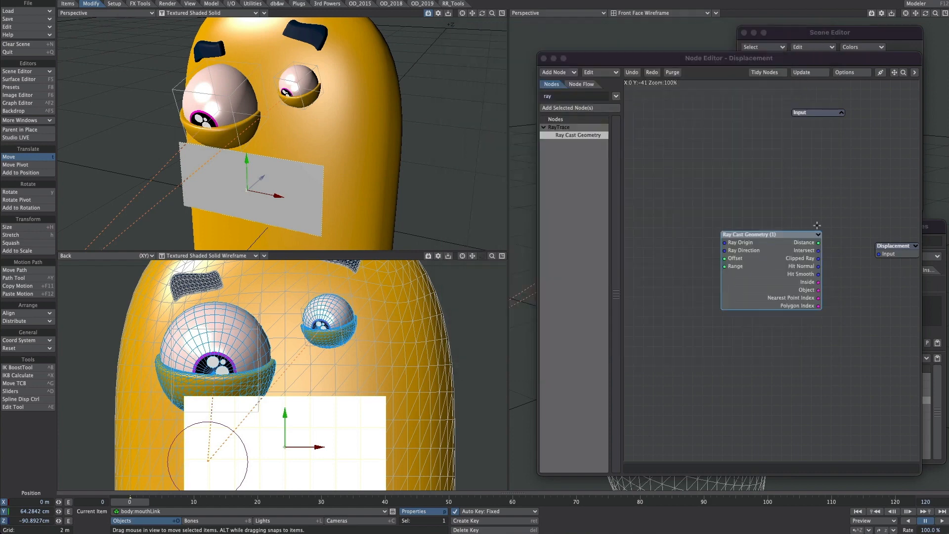
drag(819, 258, 888, 253)
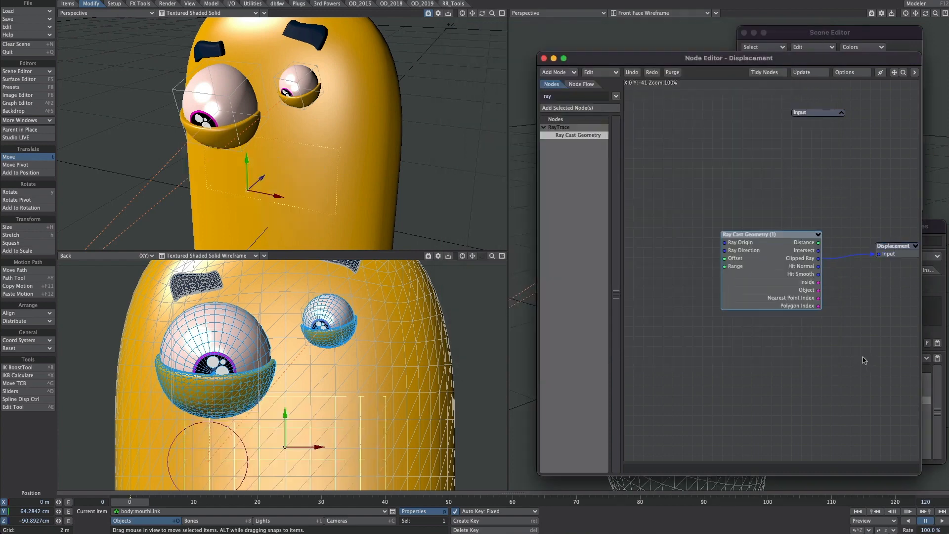
Step: Close the node network and move body:mouthLink to about 9.6 cm on X and 63.5 cm on Y
click(544, 58)
drag(285, 445, 354, 434)
drag(413, 407, 355, 422)
Step: Disable interactive heading and pitch rotation for body:mouthLink and bank it slightly
key(y)
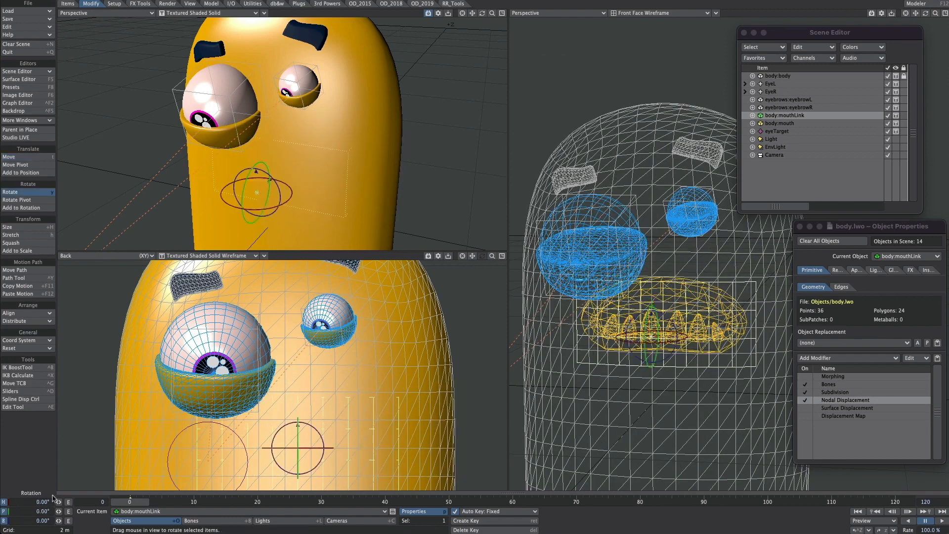
click(4, 502)
click(4, 511)
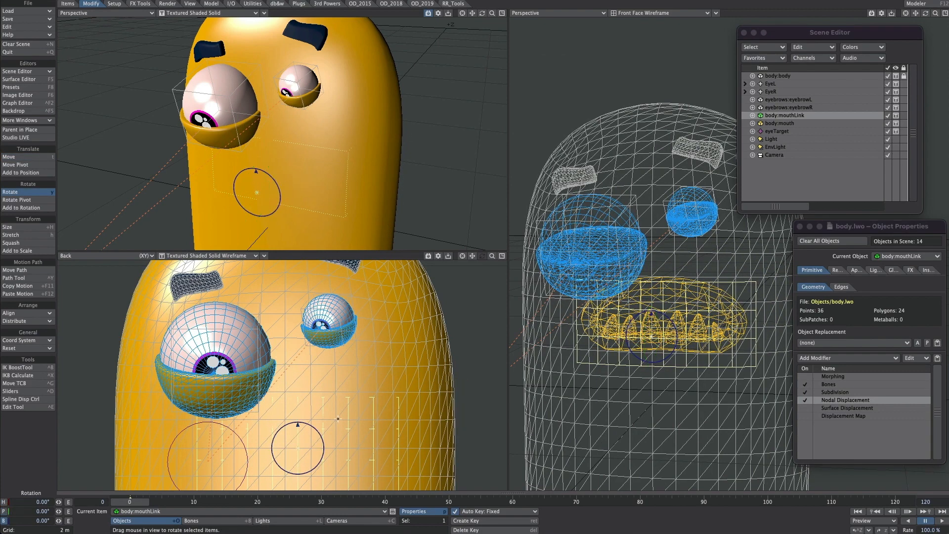
mouse_move(320, 434)
mouse_down()
mouse_move(320, 463)
mouse_move(324, 441)
mouse_move(321, 453)
mouse_up()
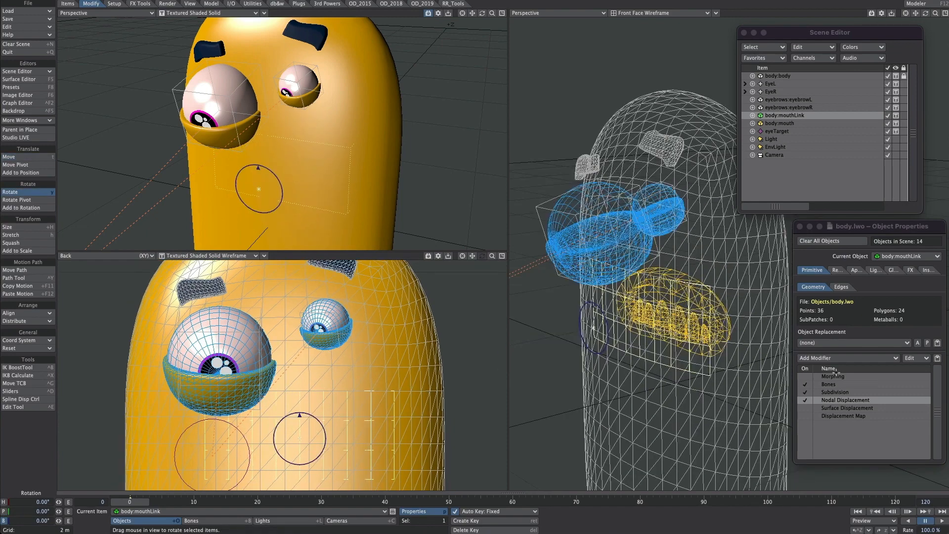
Step: Remove every modifier from body:mouthLink except Nodal Displacement
click(839, 378)
shift+click(837, 417)
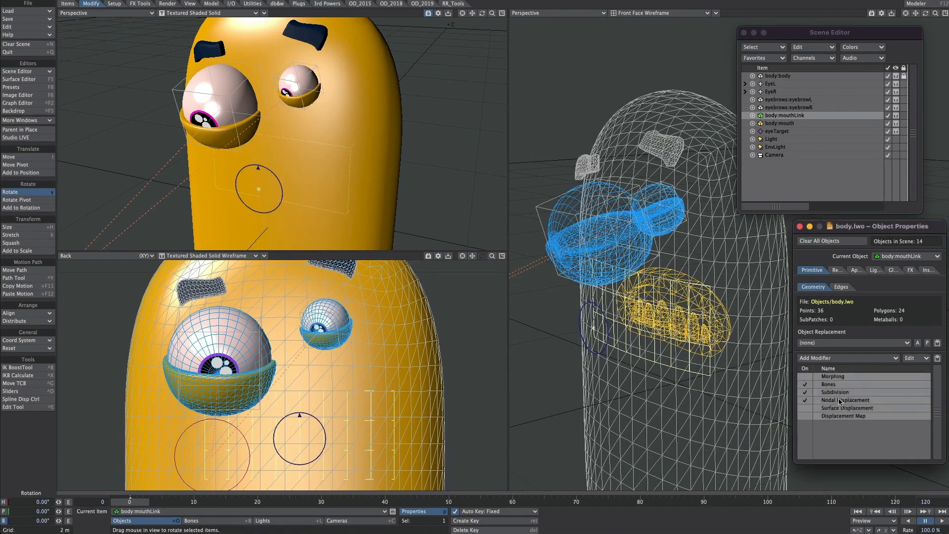
right_click(834, 410)
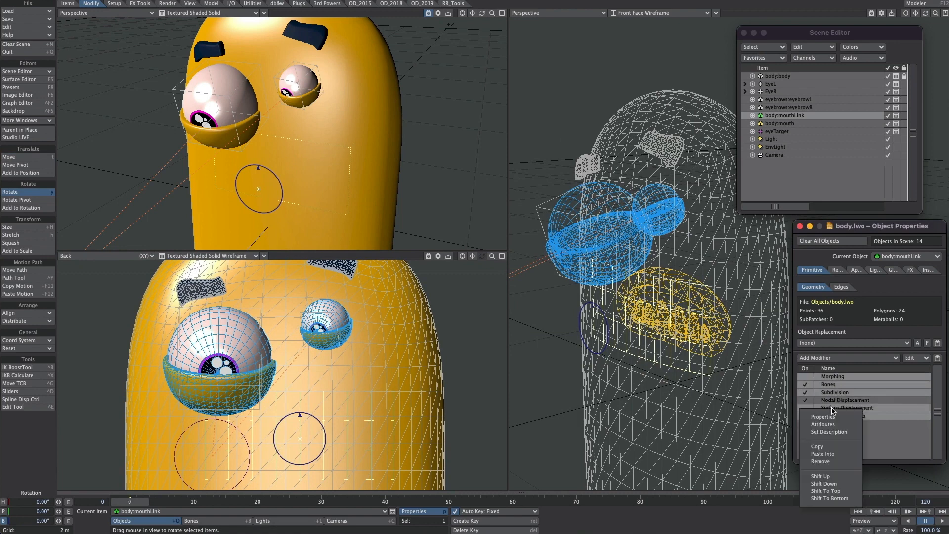
click(820, 461)
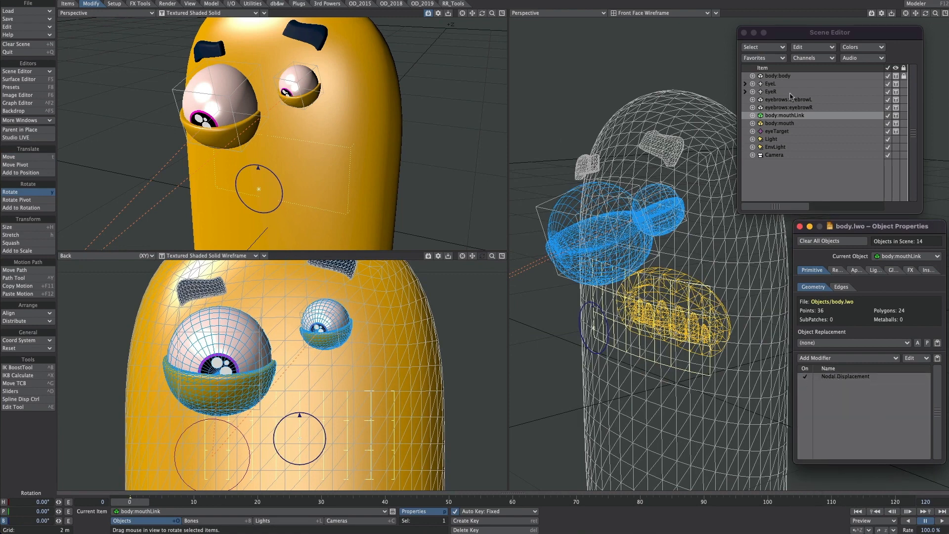
Step: Remove all body:mouth modifiers except Subdivision and Nodal Displacement, and place Subdivision after Nodal Displacement
click(781, 124)
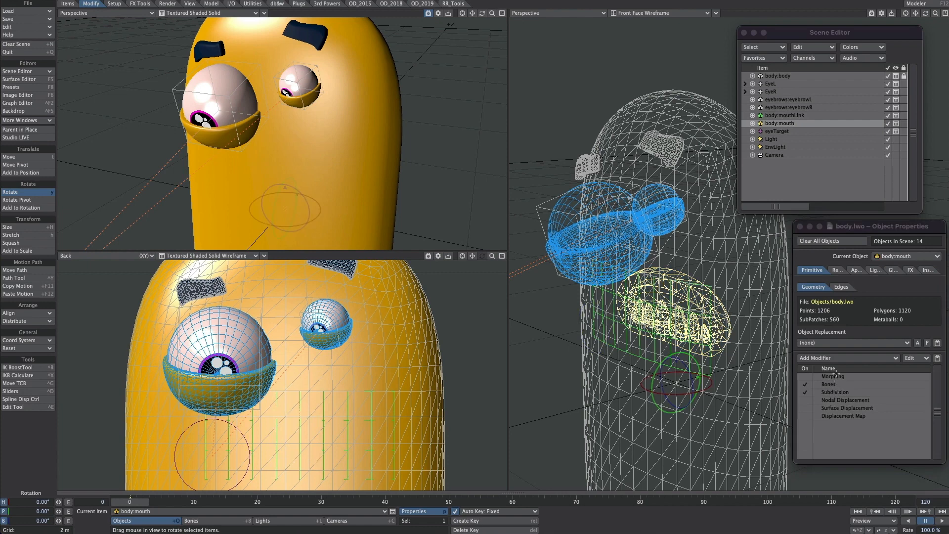
click(837, 375)
shift+click(840, 415)
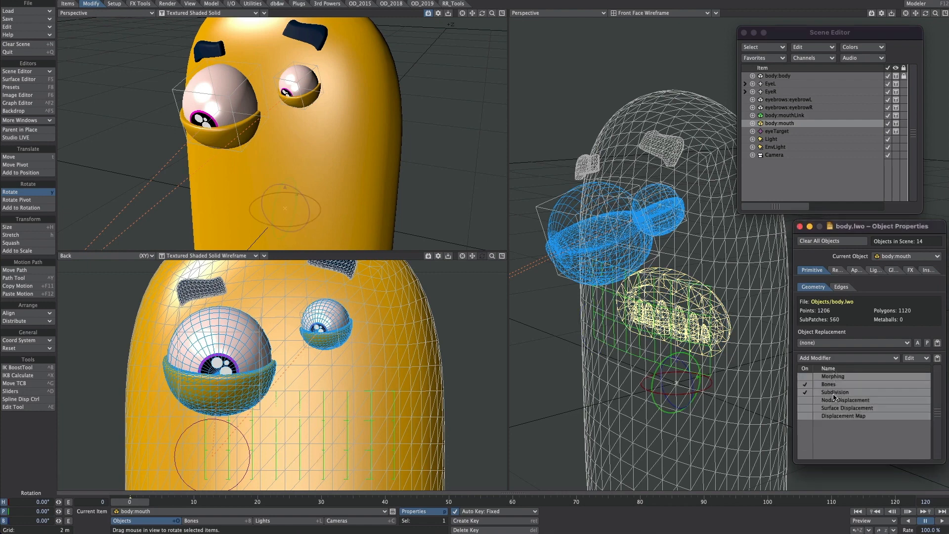
super+click(834, 394)
super+click(837, 403)
right_click(819, 418)
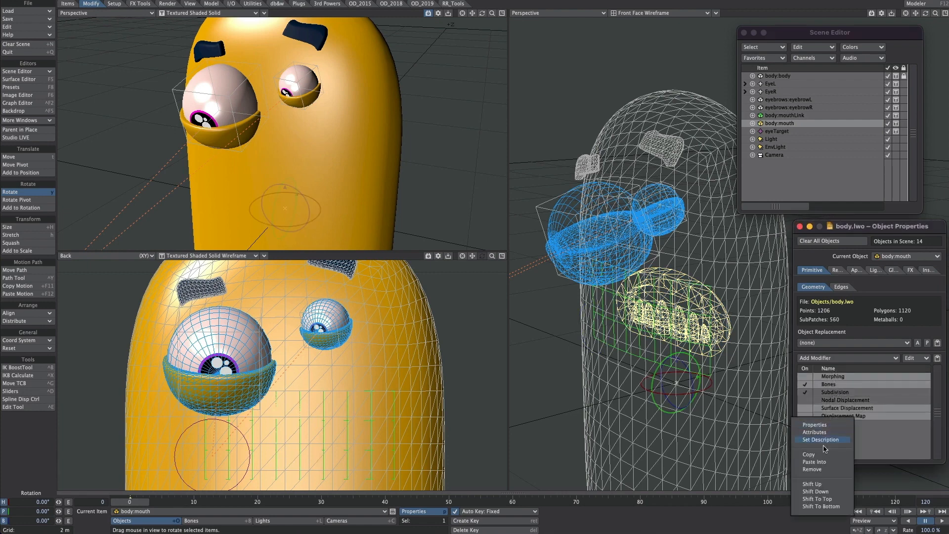
click(823, 468)
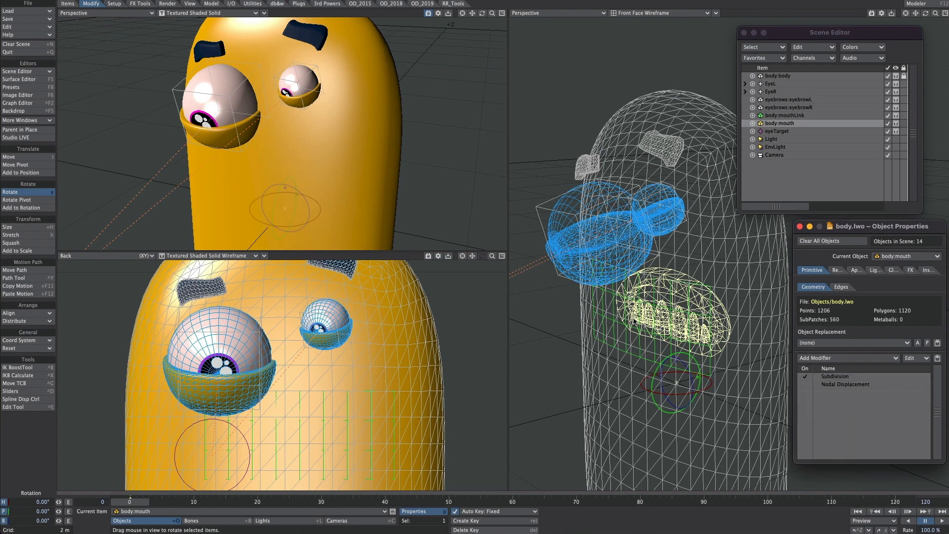
drag(829, 375, 822, 386)
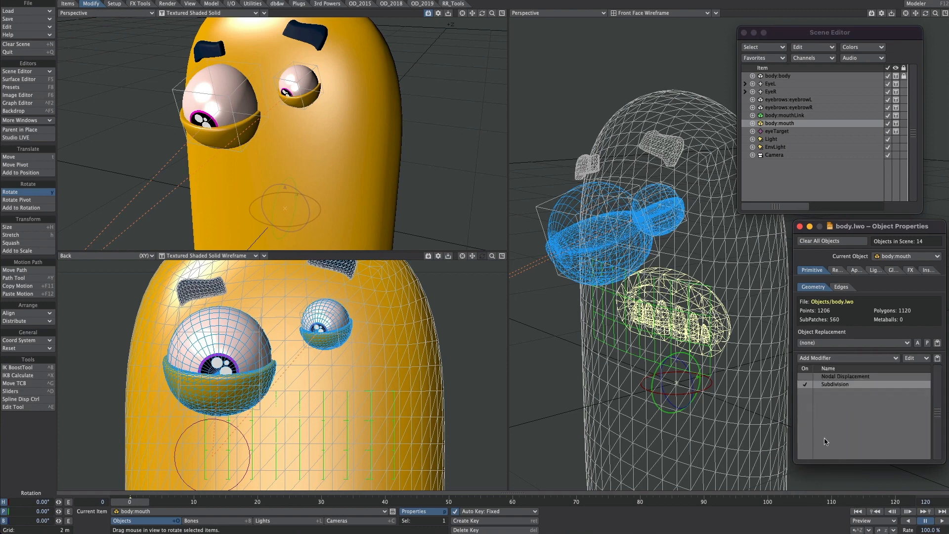
Step: Enable Nodal Displacement on body:mouth and add a Metalink node to its network
double_click(846, 377)
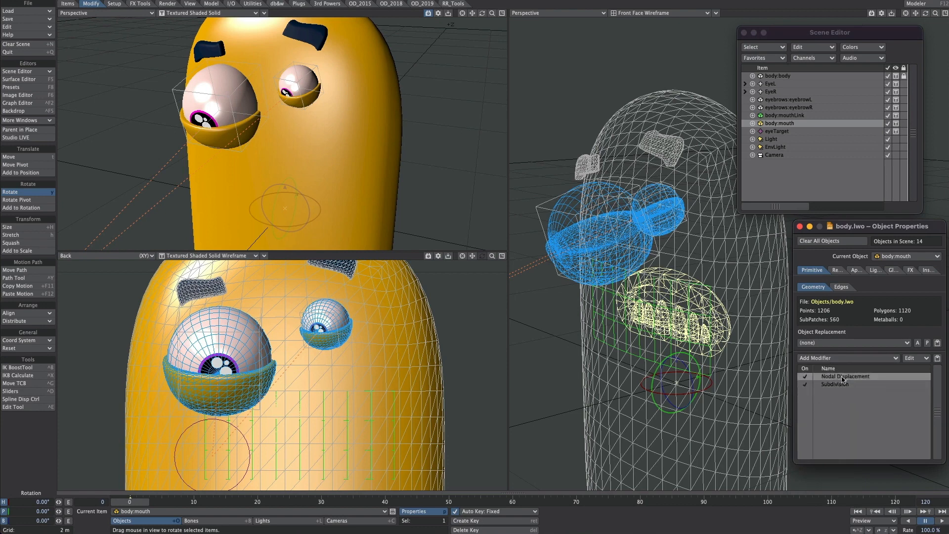
drag(567, 92, 525, 101)
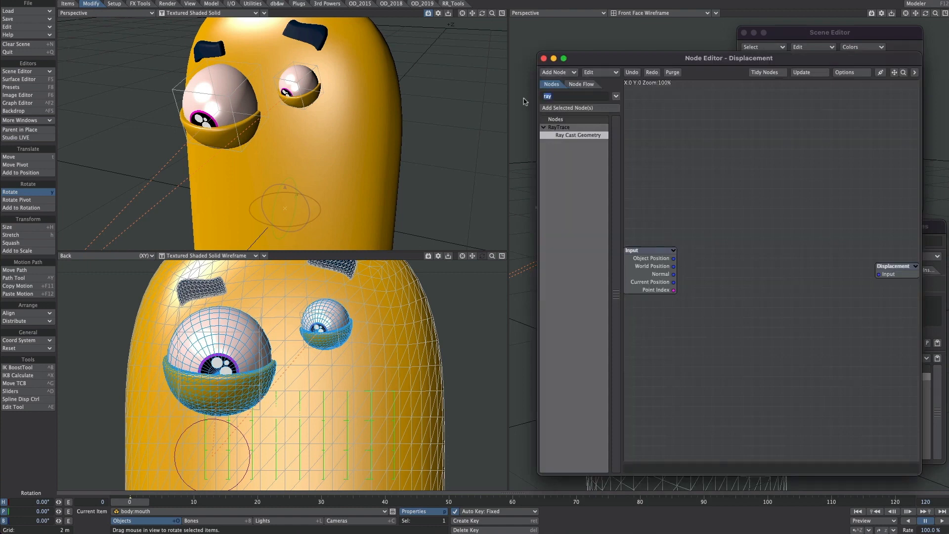
text(met)
drag(566, 167, 774, 278)
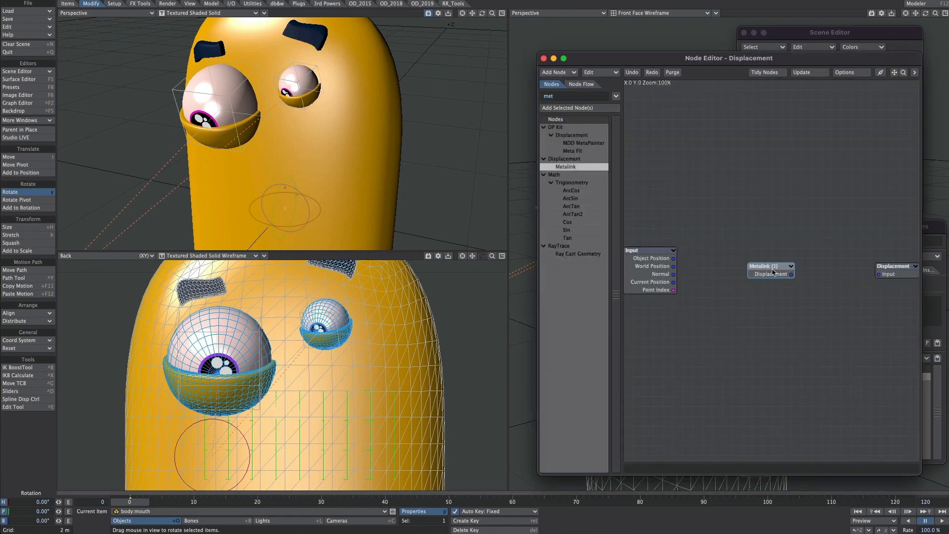
Step: Link the Metalink node to body:mouthLink and connect its Displacement output to the Displacement input
double_click(773, 272)
click(761, 171)
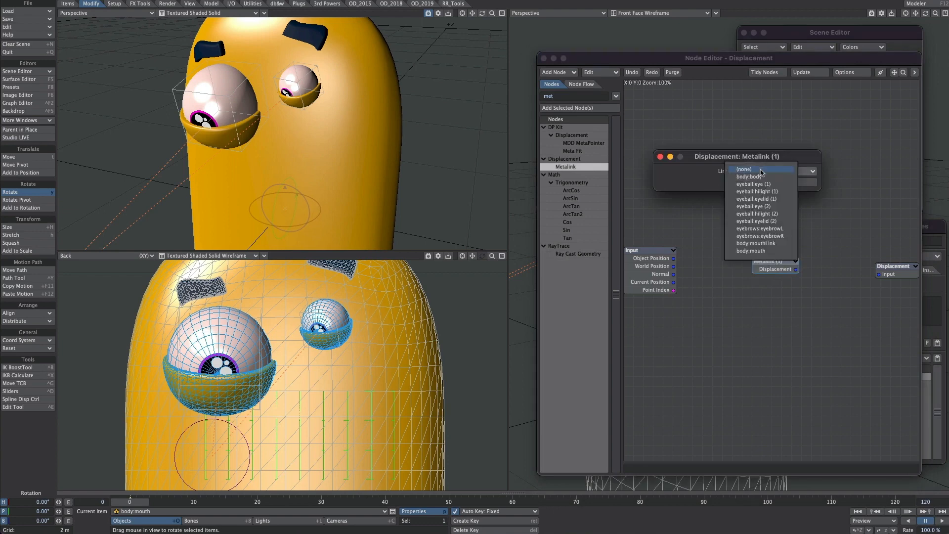
click(766, 244)
click(660, 157)
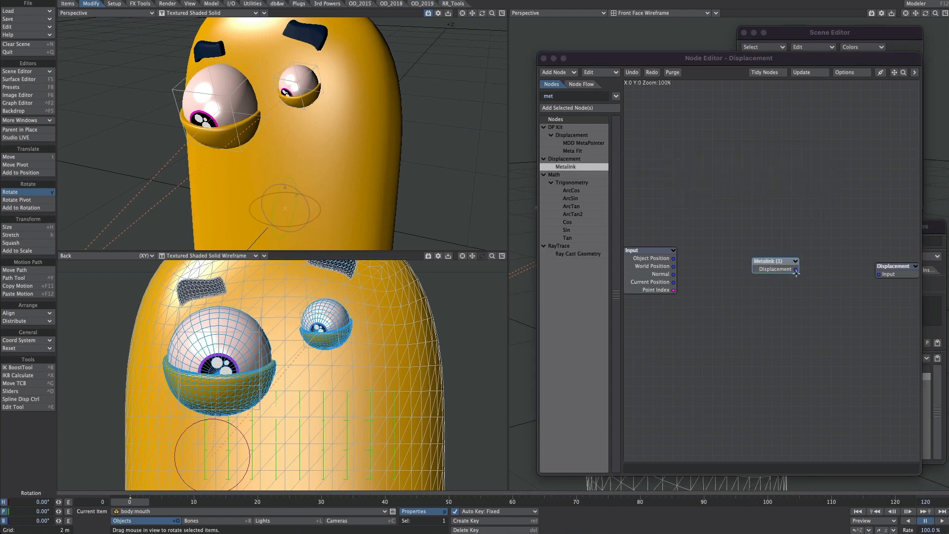
drag(796, 270, 878, 278)
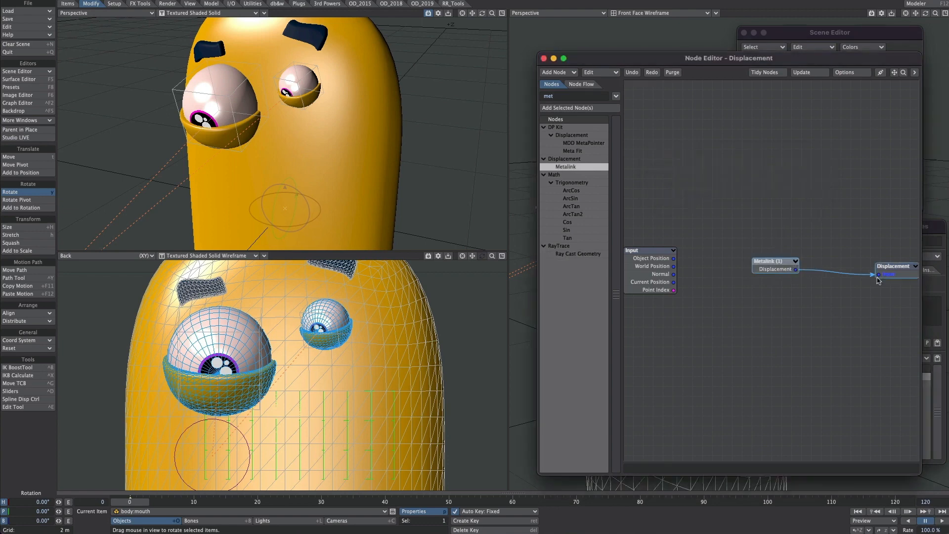
click(544, 59)
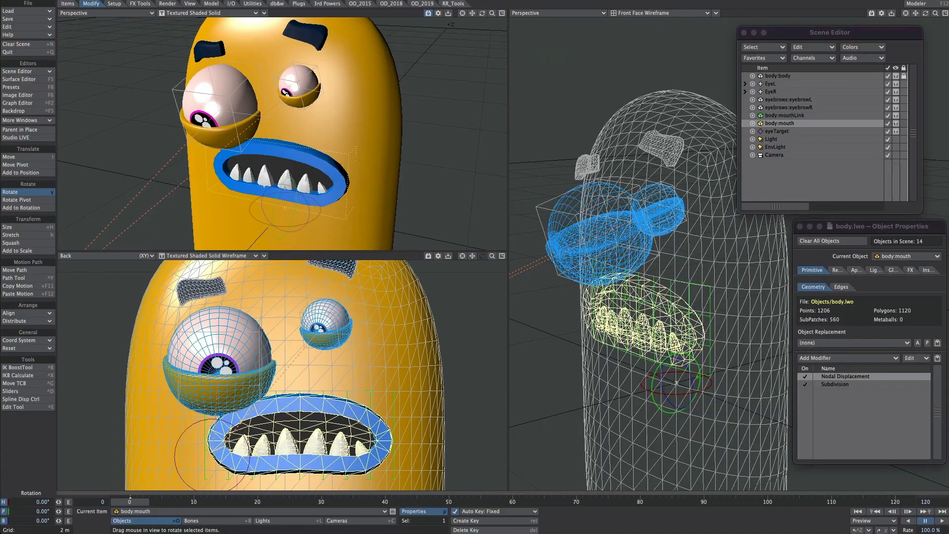
Step: Set body:mouth's Display SubPatch Level to 3
alt+drag(657, 306, 743, 344)
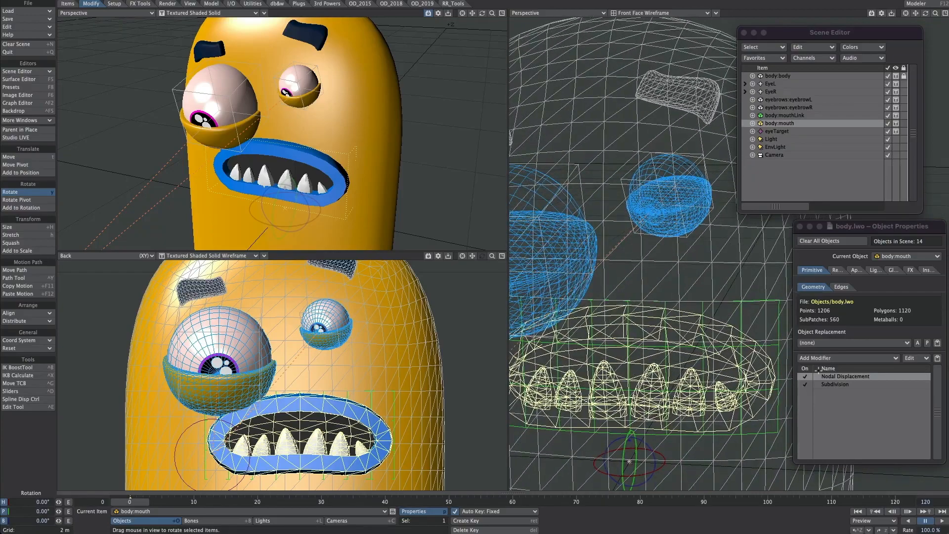
click(835, 390)
drag(883, 476, 855, 480)
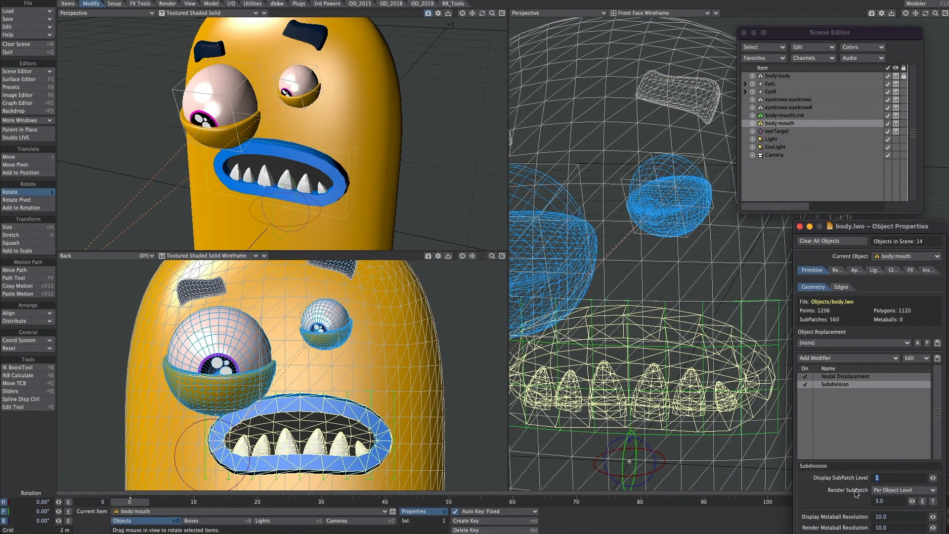
text(3)
key(Tab)
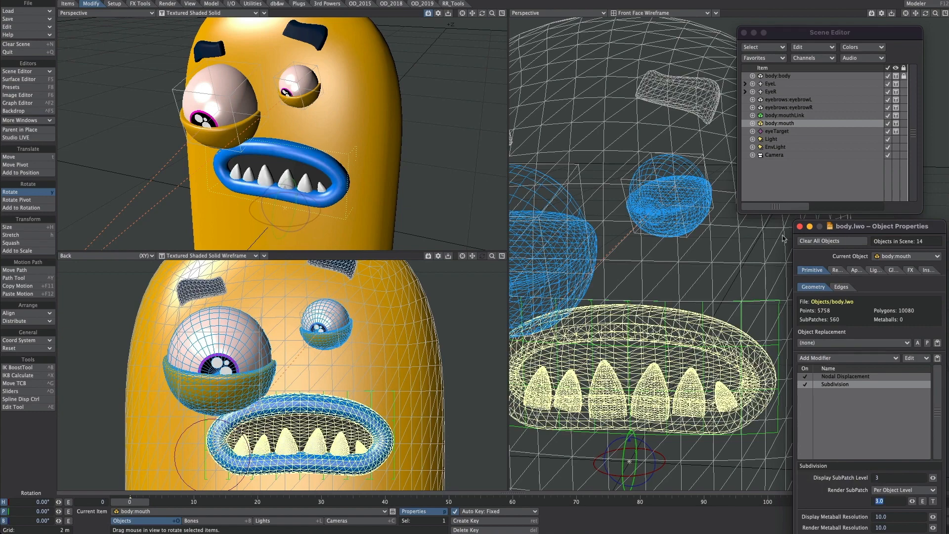
click(800, 227)
Step: Move body:mouthLink across the face to about 64.6 cm on X and 67.6 cm on Y
click(782, 116)
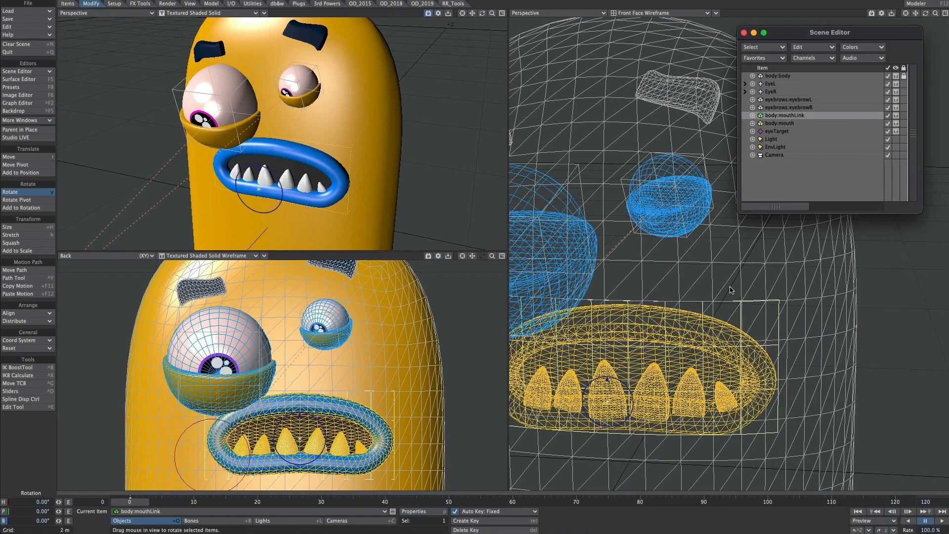
scroll(732, 289, down, 4)
scroll(714, 300, up, 1)
drag(587, 378, 642, 388)
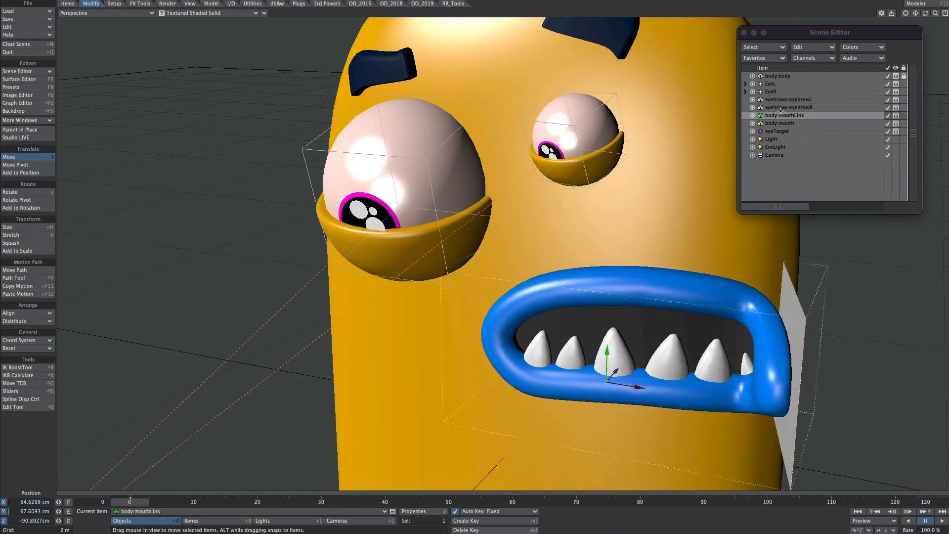
Step: Deactivate body:mouthLink in the scene list and set its display mode to Vertices
click(888, 115)
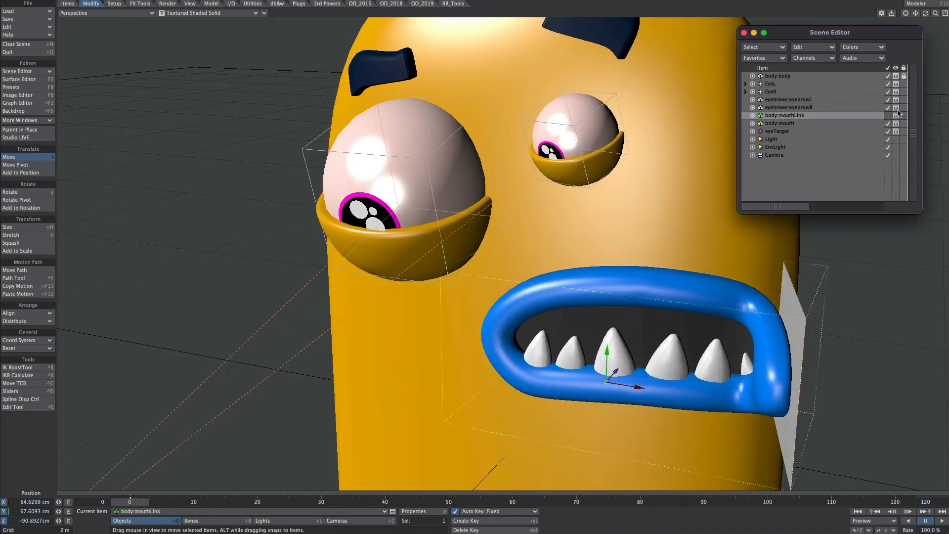
click(896, 115)
click(893, 97)
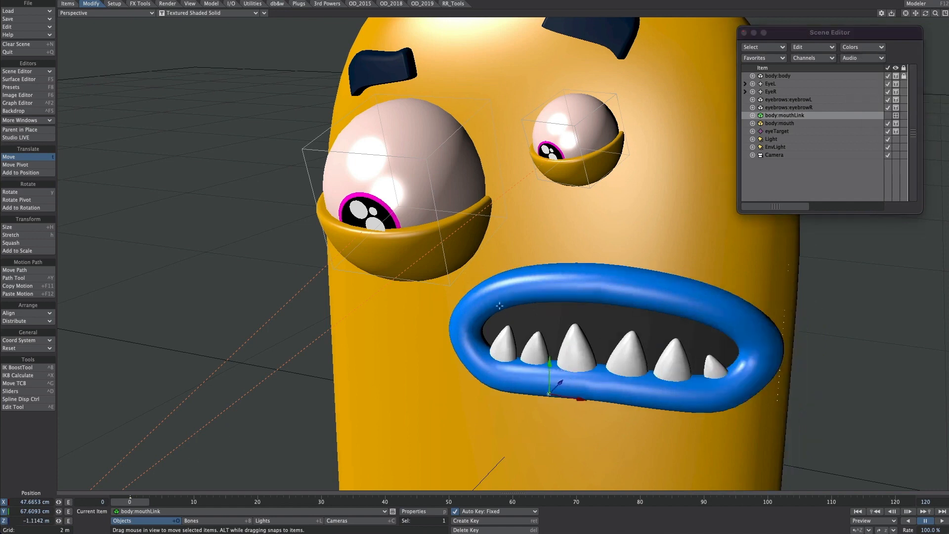
Step: Display the Back view as Shaded Solid, and move and bank body:mouthLink to tilt the mouth across the body
drag(557, 385, 510, 434)
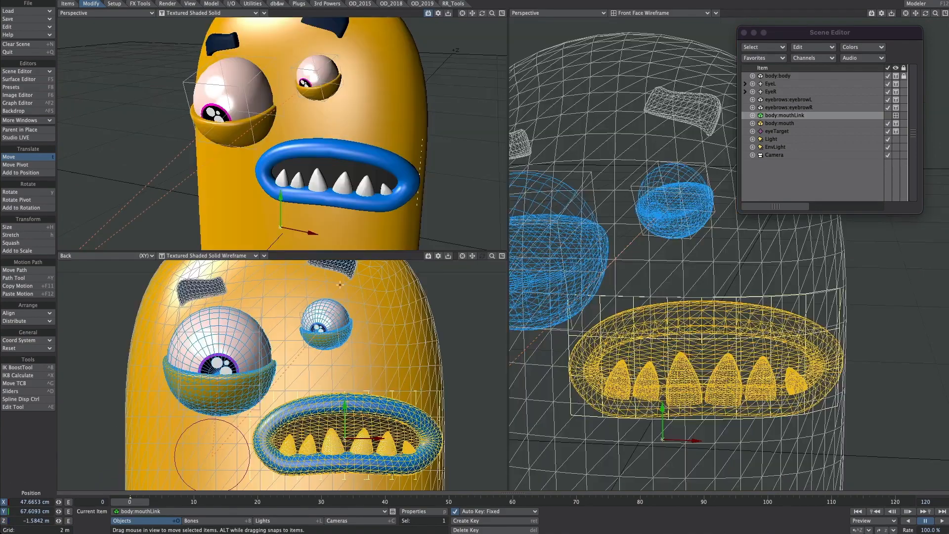
click(208, 256)
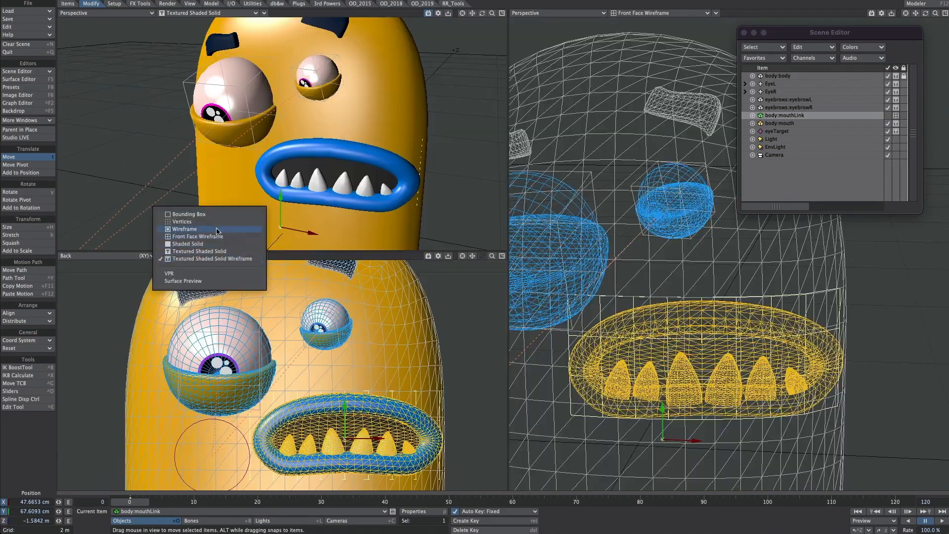
click(218, 243)
drag(294, 456, 338, 425)
key(y)
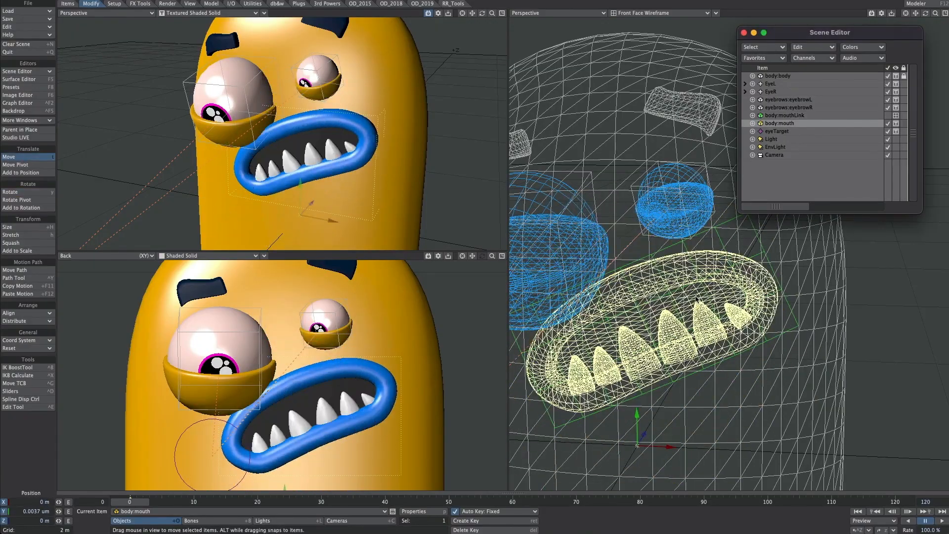
Step: Add a Morph Mixer modifier to body:mouth and set its smile morph to 100%
mouse_move(697, 300)
alt+mouse_down()
mouse_move(623, 309)
mouse_move(704, 306)
alt+mouse_up()
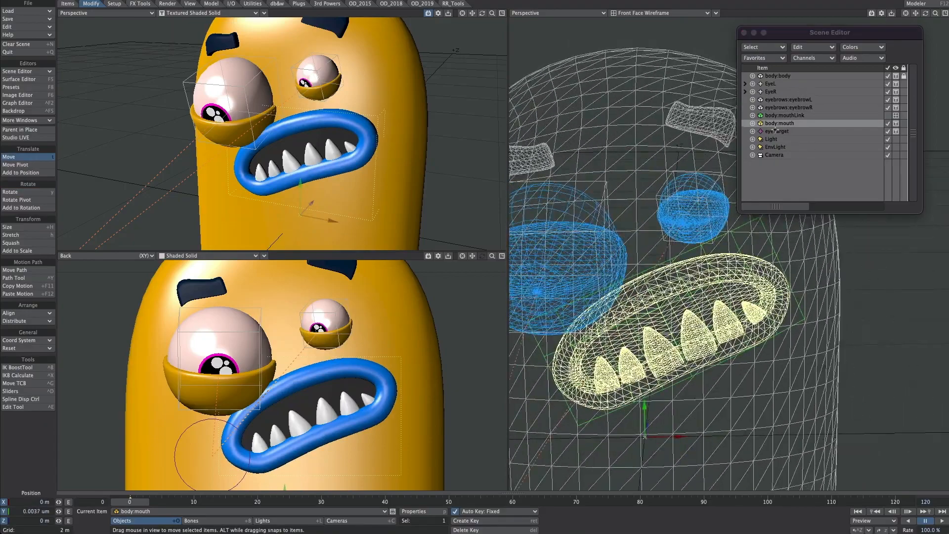
click(780, 125)
key(p)
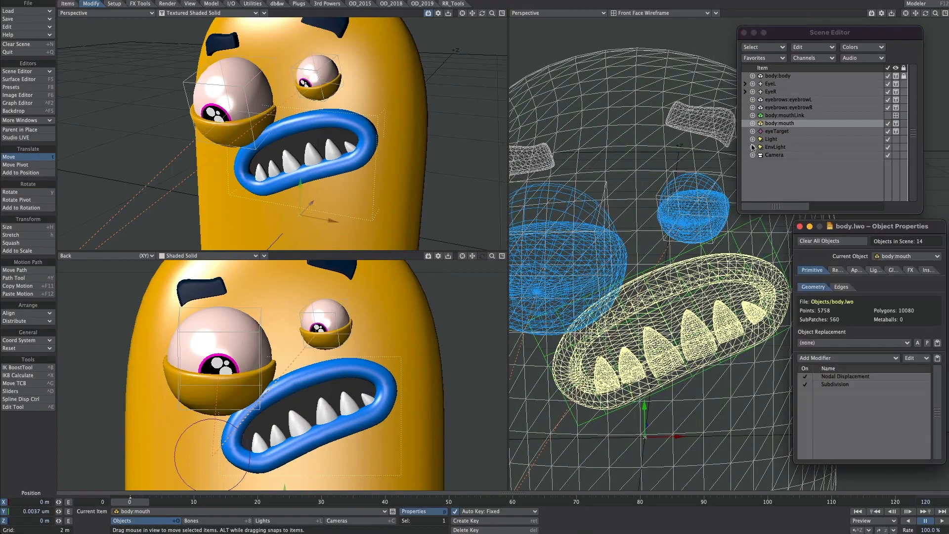
click(817, 357)
text(morp)
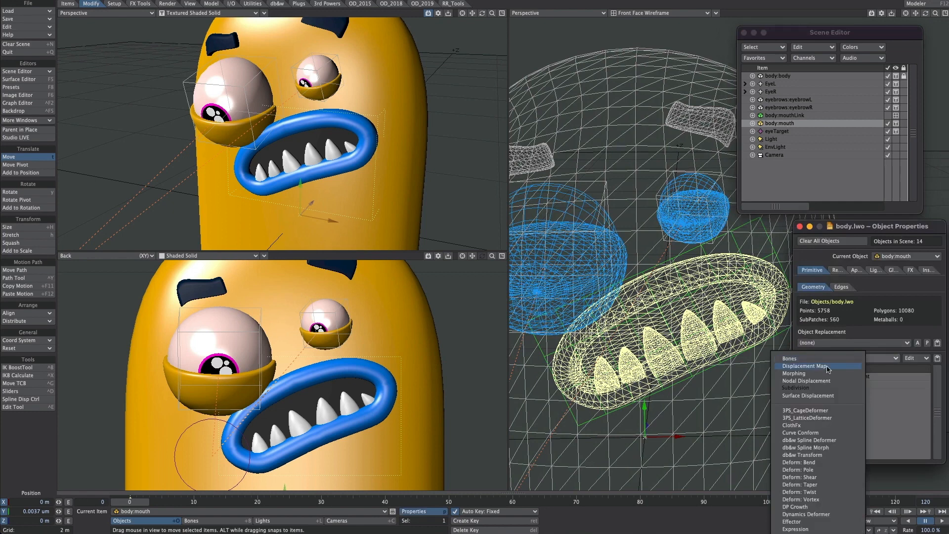
click(798, 425)
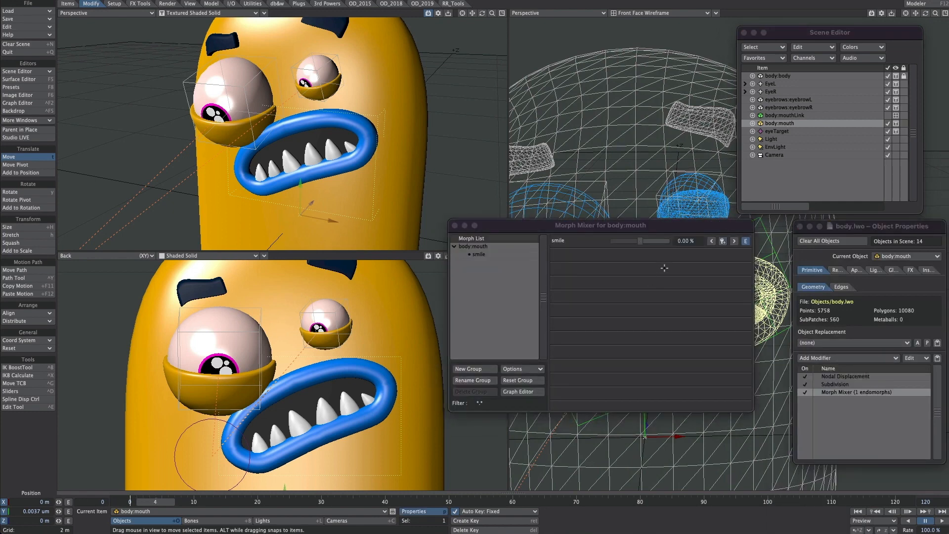
drag(645, 242, 711, 395)
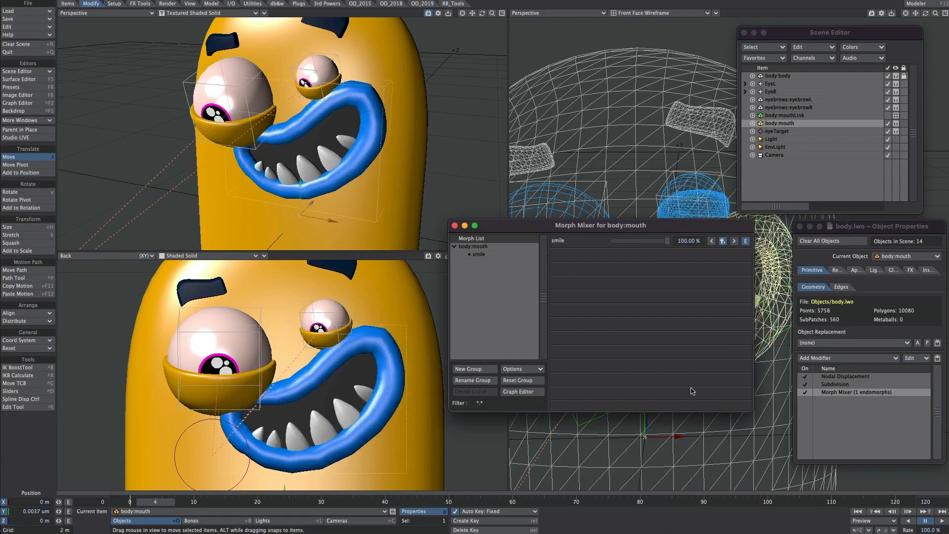
click(454, 226)
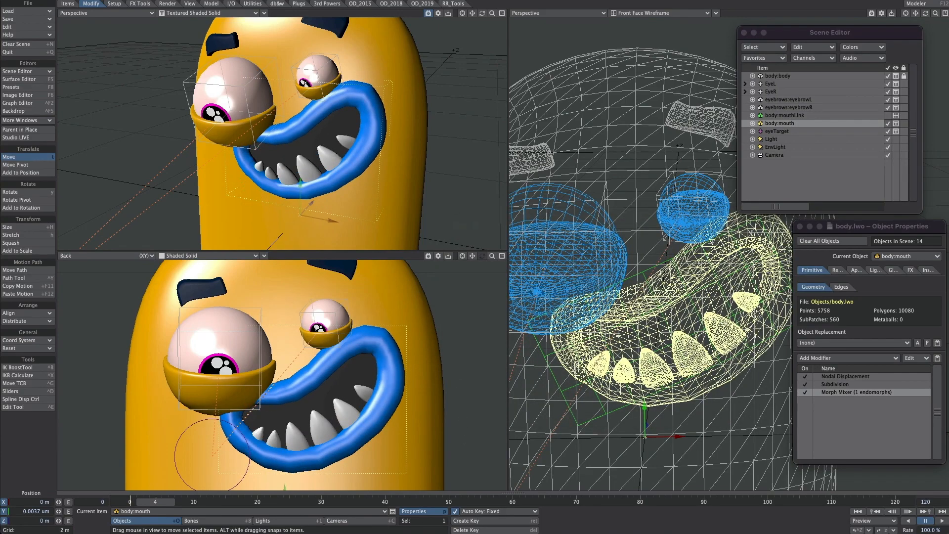
Step: Reorder body:mouth's modifiers so Morph Mixer is evaluated before Subdivision
alt+drag(643, 296, 468, 370)
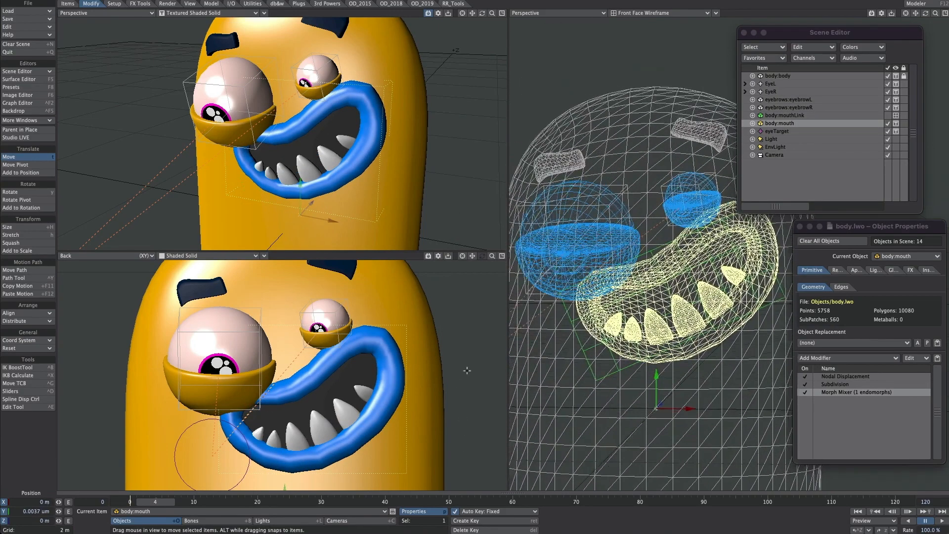
drag(845, 393, 836, 382)
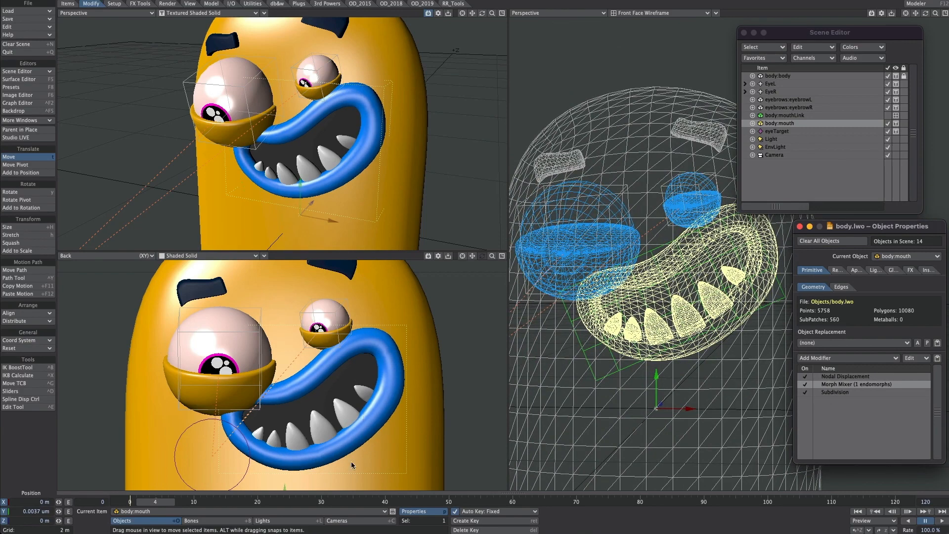
Step: Level the bank of body:mouthLink and move the mouth down to the centre of the body, clear of the eyes
click(820, 116)
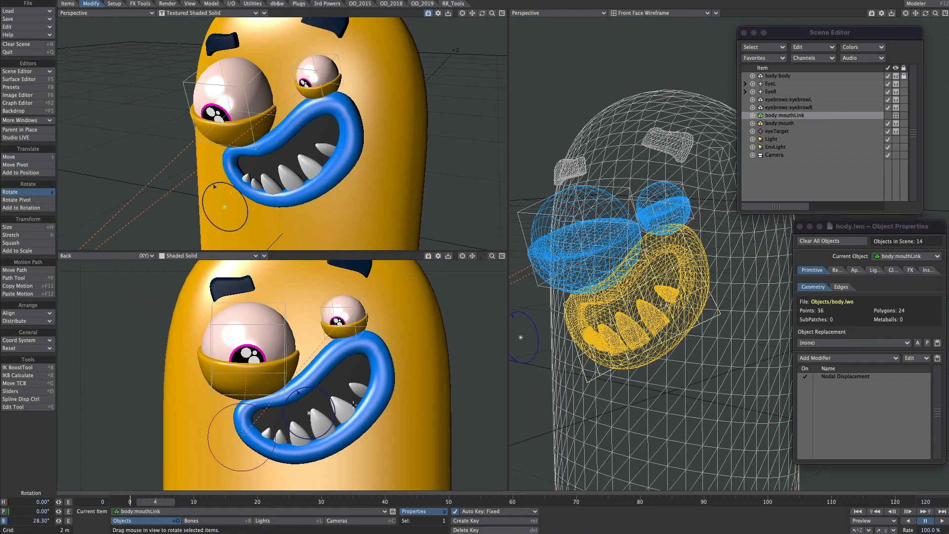
ctrl+alt+drag(342, 377, 359, 393)
alt+drag(360, 392, 328, 426)
scroll(318, 370, up, 1)
scroll(307, 344, down, 1)
scroll(324, 453, down, 1)
key(t)
mouse_move(392, 359)
ctrl+alt+mouse_down()
mouse_move(353, 359)
mouse_move(369, 372)
mouse_move(398, 372)
mouse_move(384, 373)
ctrl+alt+mouse_up()
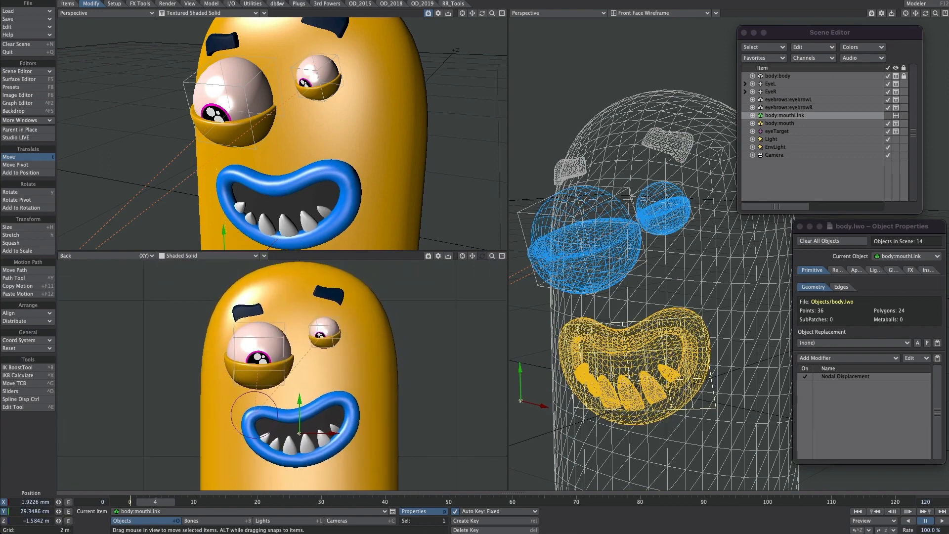
Step: Add a constant Scalar node to body:mouthLink's nodal displacement and connect it to the Offset of Ray Cast Geometry
ctrl+alt+drag(663, 198, 772, 123)
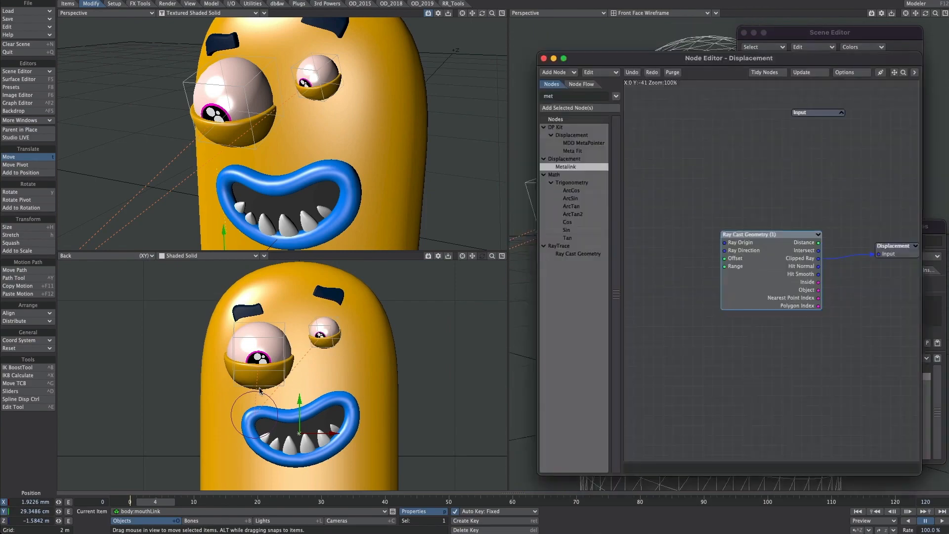
double_click(549, 96)
text(sca)
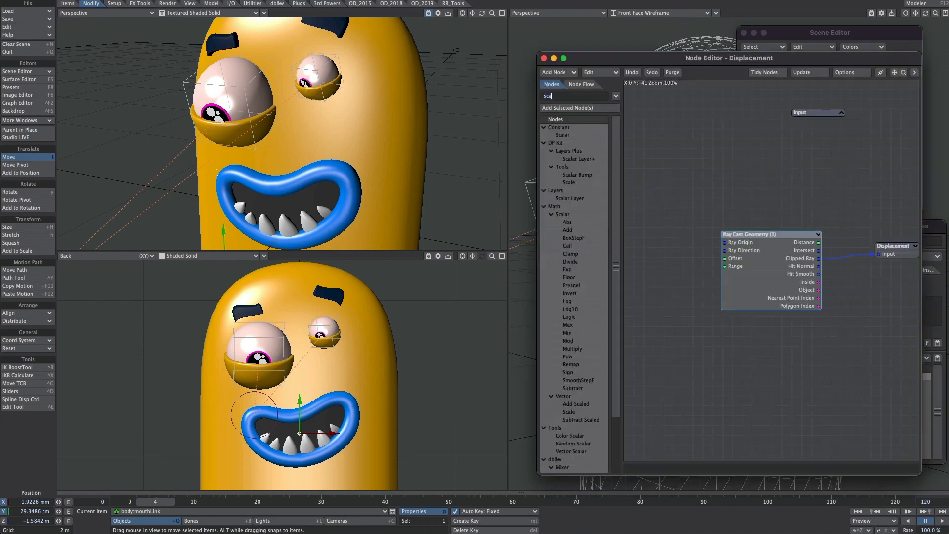
click(562, 135)
drag(562, 135, 731, 259)
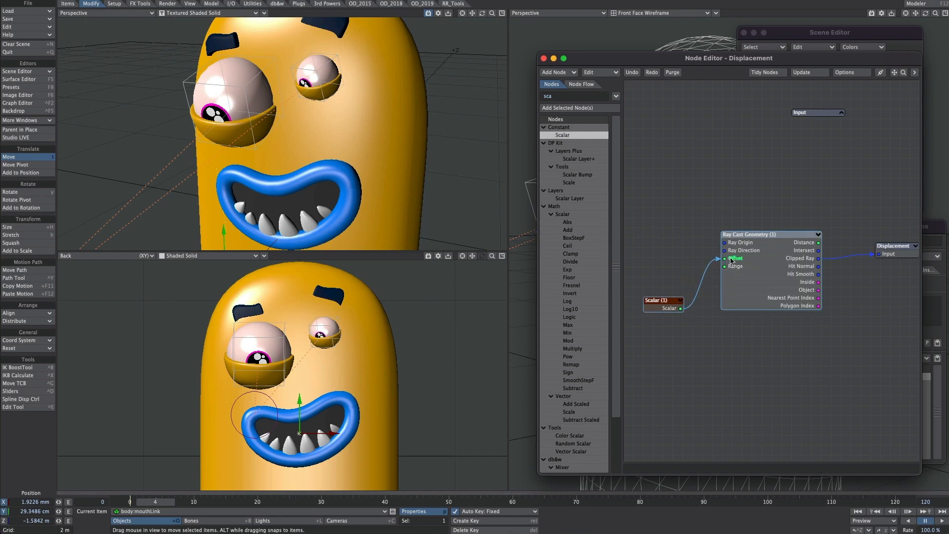
Step: Set the Scalar node's value to 0.05
double_click(662, 304)
click(746, 171)
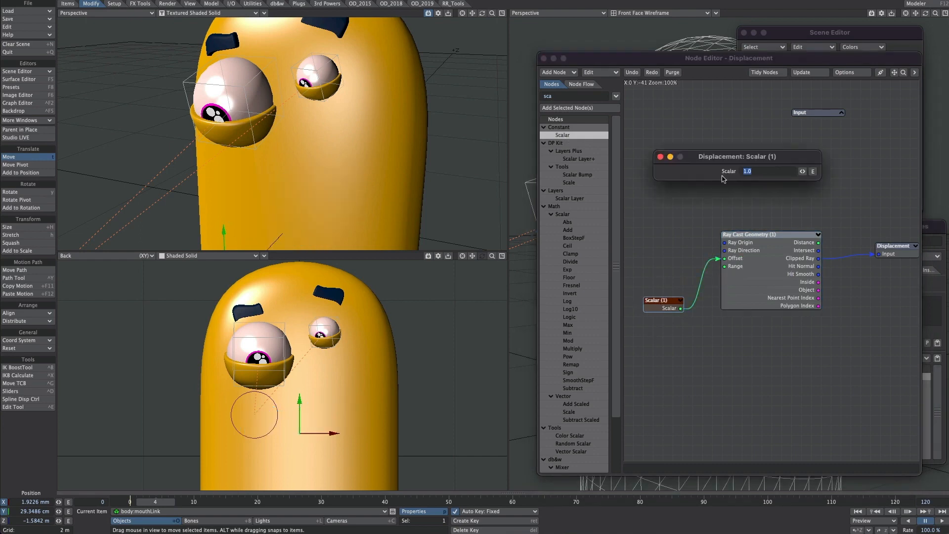
key(BackSpace)
text(.05)
key(Return)
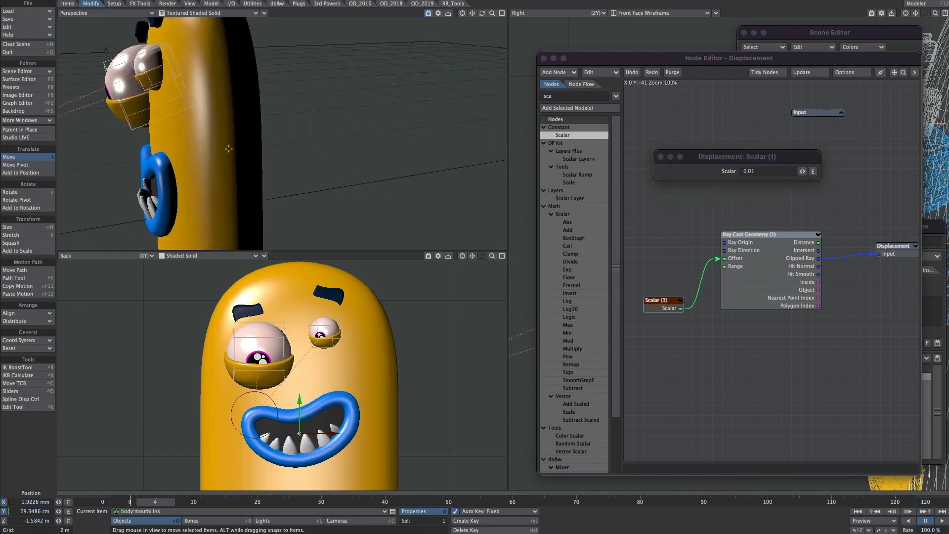
Step: Set the Scalar value to -0.1 and adjust it interactively to vary the mouth's offset from the body surface
alt+drag(223, 133, 321, 138)
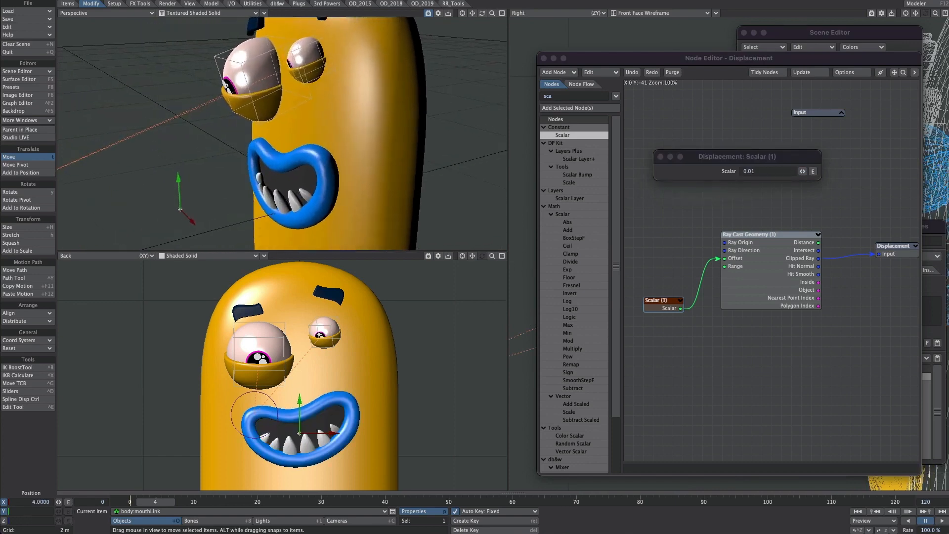
click(749, 171)
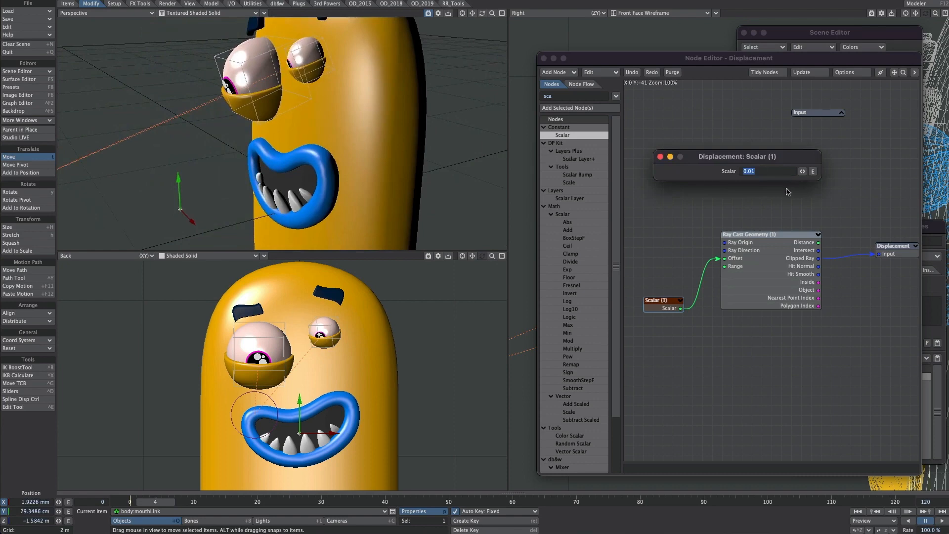
text(1)
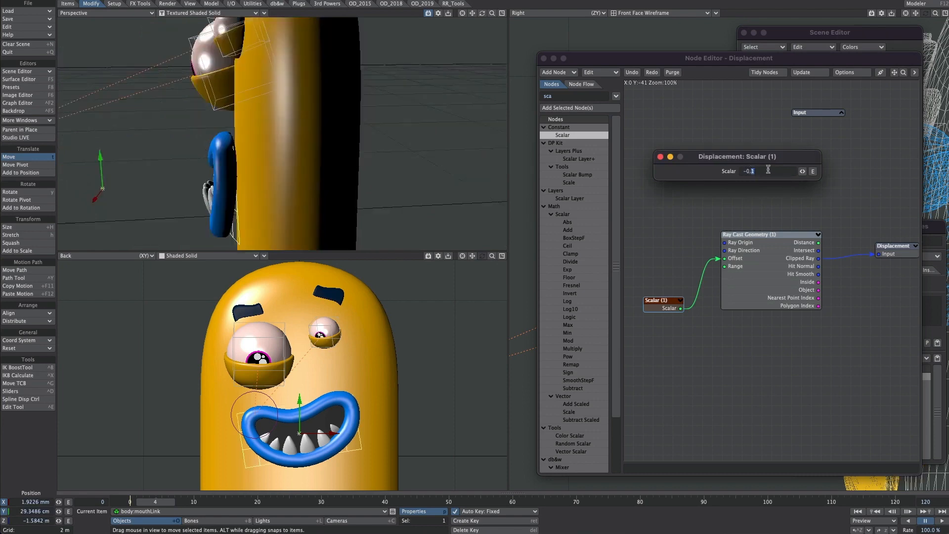
key(Return)
alt+drag(285, 141, 720, 152)
drag(801, 171, 189, 301)
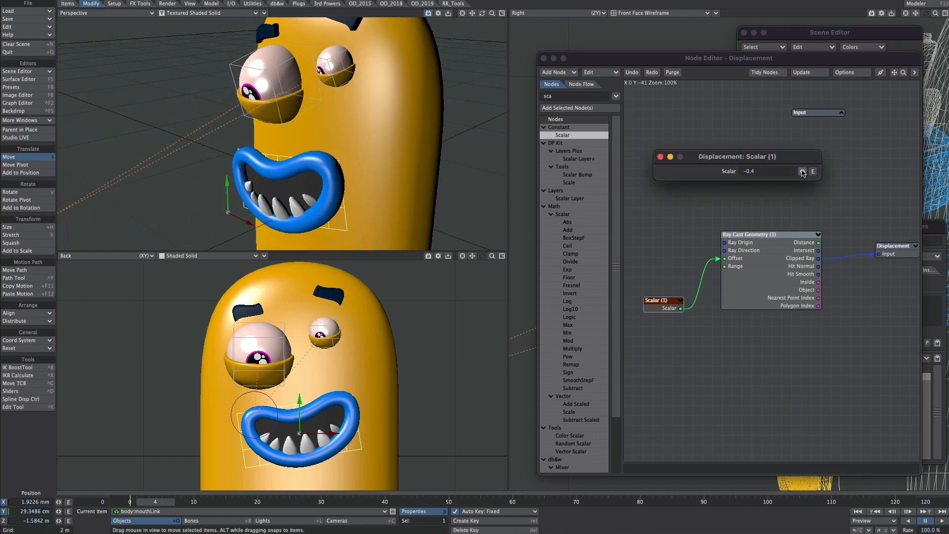
drag(802, 171, 814, 171)
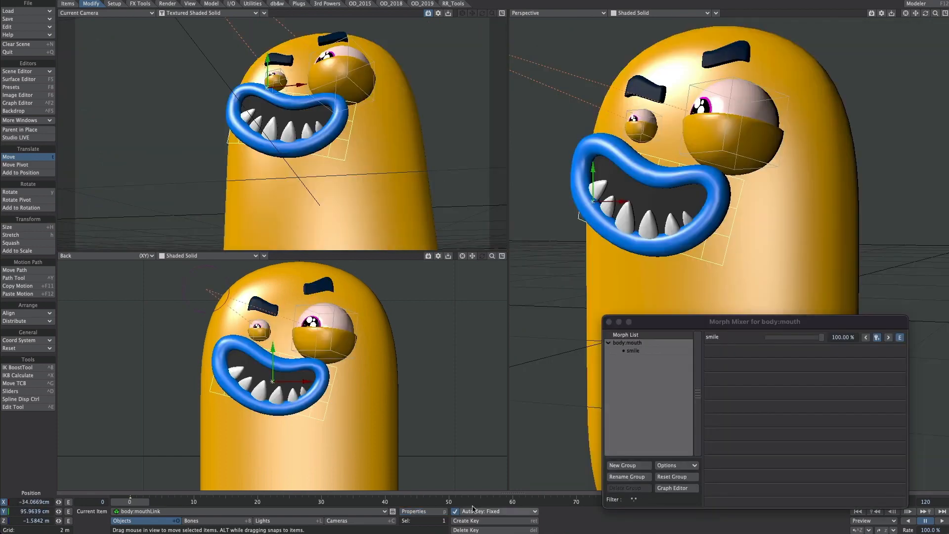
Step: At frame 5, set the smile morph to -12% and reposition the mouth lower on the body
drag(183, 500, 162, 501)
click(900, 337)
click(931, 6)
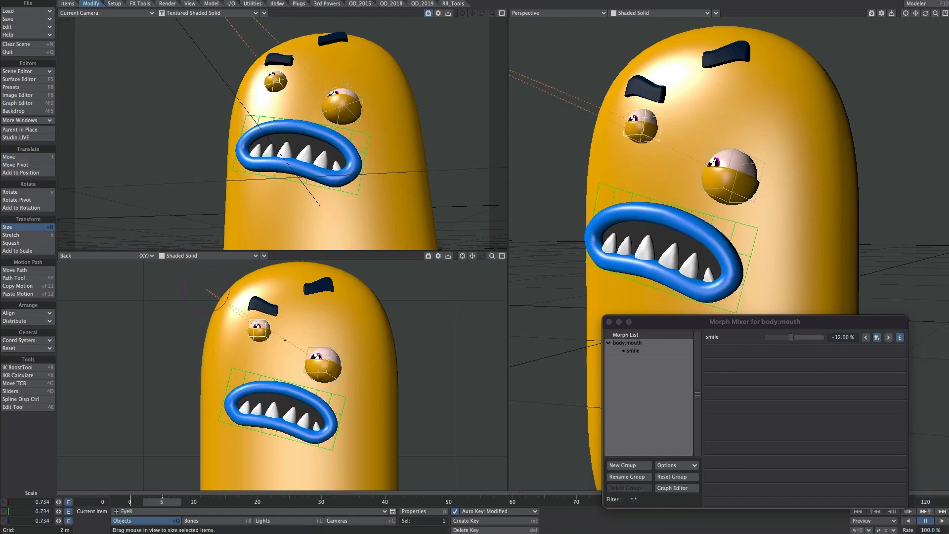
Step: Pose both eyes and both eyebrows at frame 5, bringing them closer together just above the mouth
key(t)
drag(285, 341, 316, 356)
click(319, 285)
key(t)
drag(319, 286, 327, 364)
click(263, 306)
click(335, 353)
click(330, 330)
drag(330, 330, 325, 342)
Step: At frame 10, raise both eyebrows towards the top of the head and rotate eyebrowL
drag(162, 502, 194, 501)
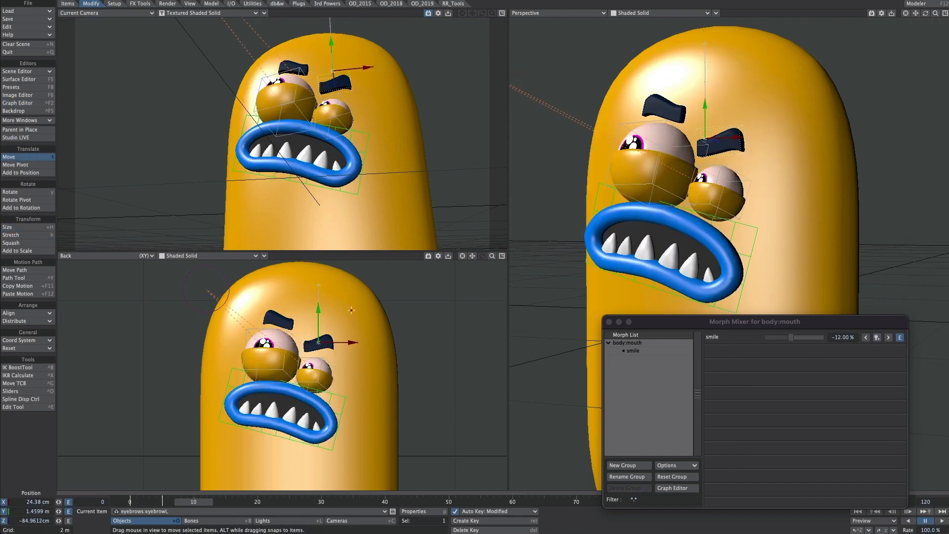
drag(351, 310, 371, 266)
key(y)
click(280, 320)
key(t)
drag(279, 320, 265, 285)
Step: Resize the eyes and move them up the head for the frame 10 pose
click(271, 360)
key(shift+h)
drag(270, 360, 266, 313)
key(t)
drag(324, 316, 327, 317)
Step: Raise the smile morph and move the mouth up beneath the eyes at frame 10
click(322, 418)
drag(791, 338, 823, 337)
drag(281, 411, 313, 373)
Step: At frame 15, move and tilt the mouth and set its smile morph to 22%
drag(194, 502, 226, 502)
key(ctrl+y)
mouse_move(312, 373)
mouse_down()
mouse_move(276, 376)
mouse_move(303, 372)
mouse_up()
click(31, 159)
key(y)
drag(822, 337, 800, 337)
Step: Reposition EyeR and EyeL closer together above the mouth at frame 15
click(266, 319)
key(t)
drag(265, 318, 253, 331)
key(ctrl+z)
click(266, 311)
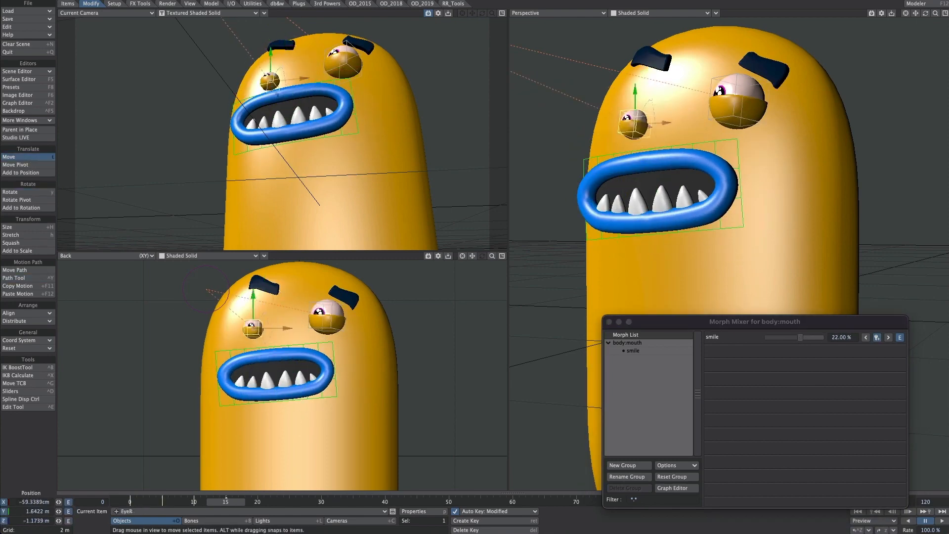
click(326, 307)
drag(326, 316, 306, 331)
Step: Move both eyebrows down over the eyes and adjust eyebrowL's angle for the frame 15 pose
click(265, 285)
drag(264, 285, 248, 315)
key(y)
drag(326, 299, 316, 309)
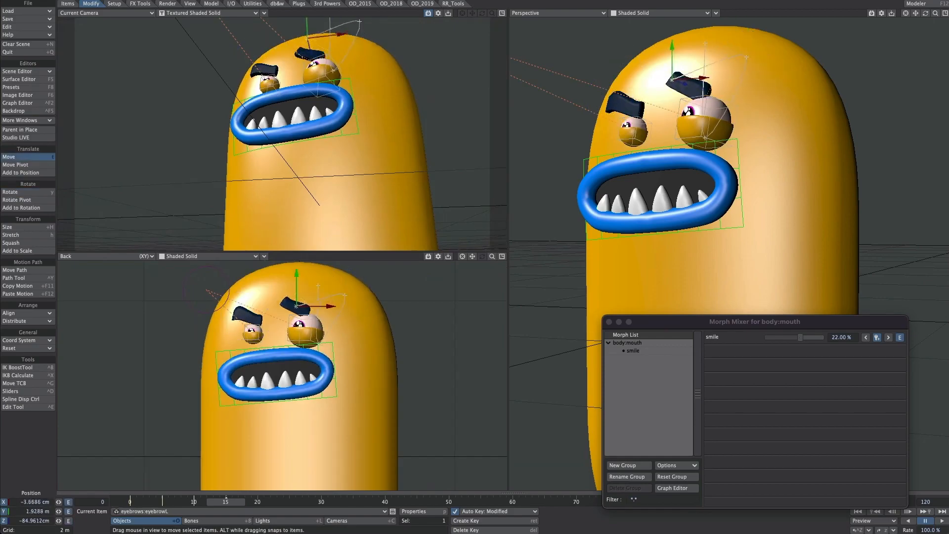